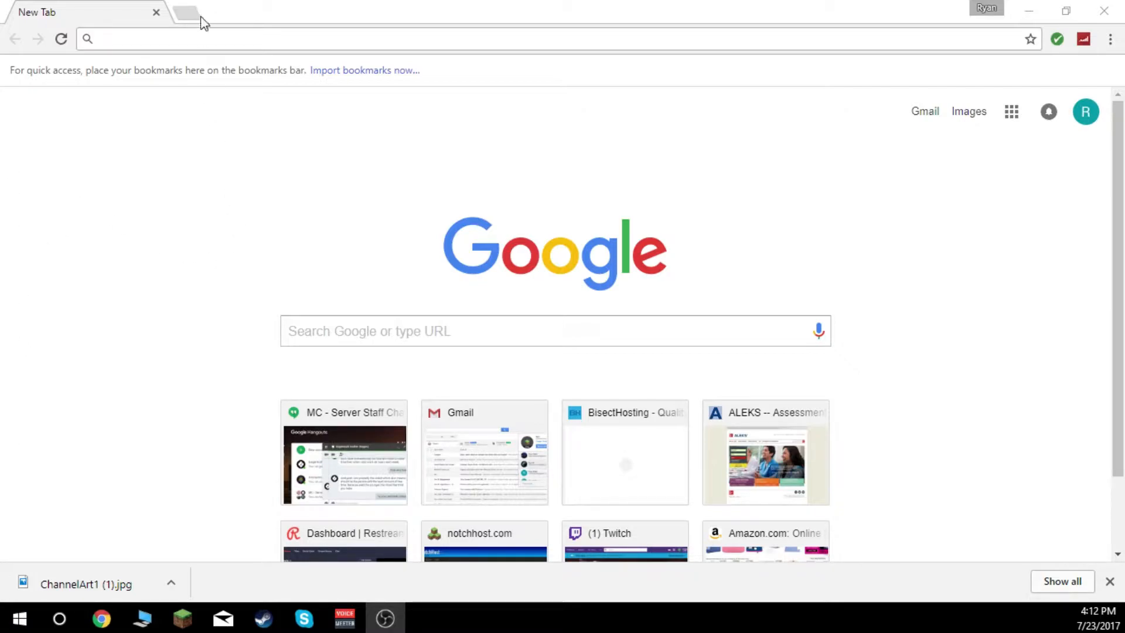
click(199, 40)
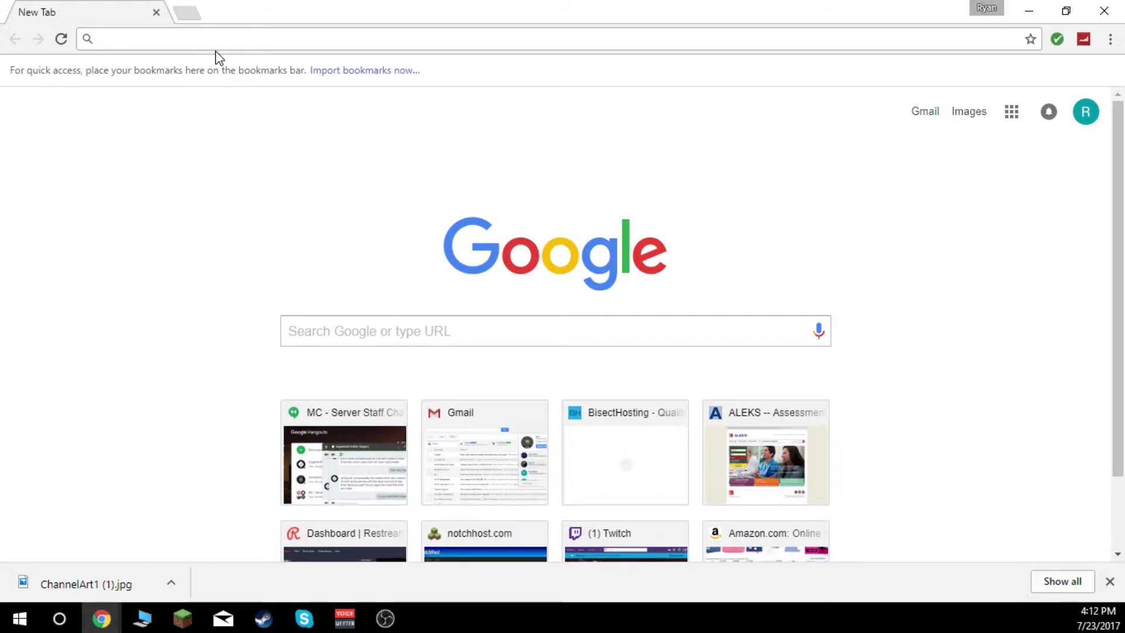
text(https://obsproject.com/)
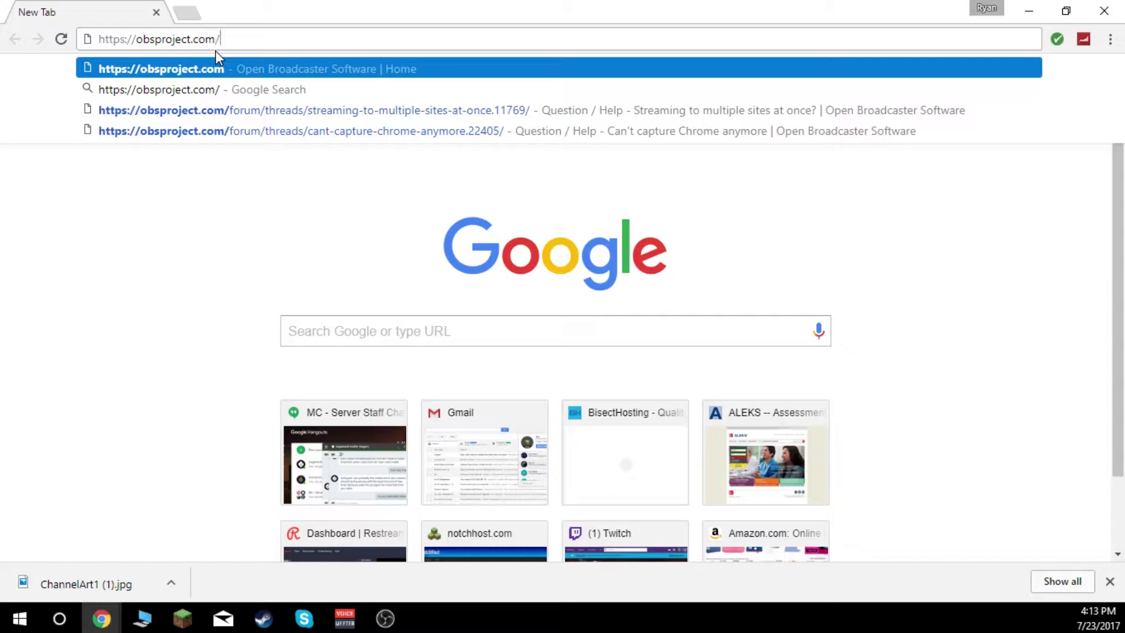
key(Return)
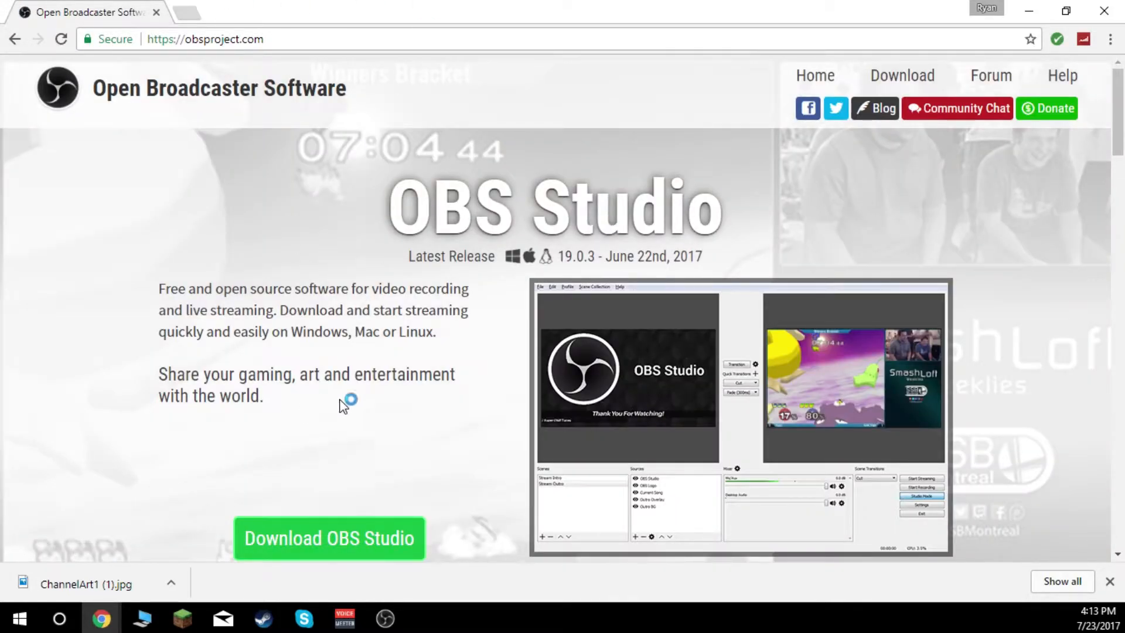
- Look over the OBS Studio home page and the project's donation page, and return to the home page
scroll(739, 428, down, 4)
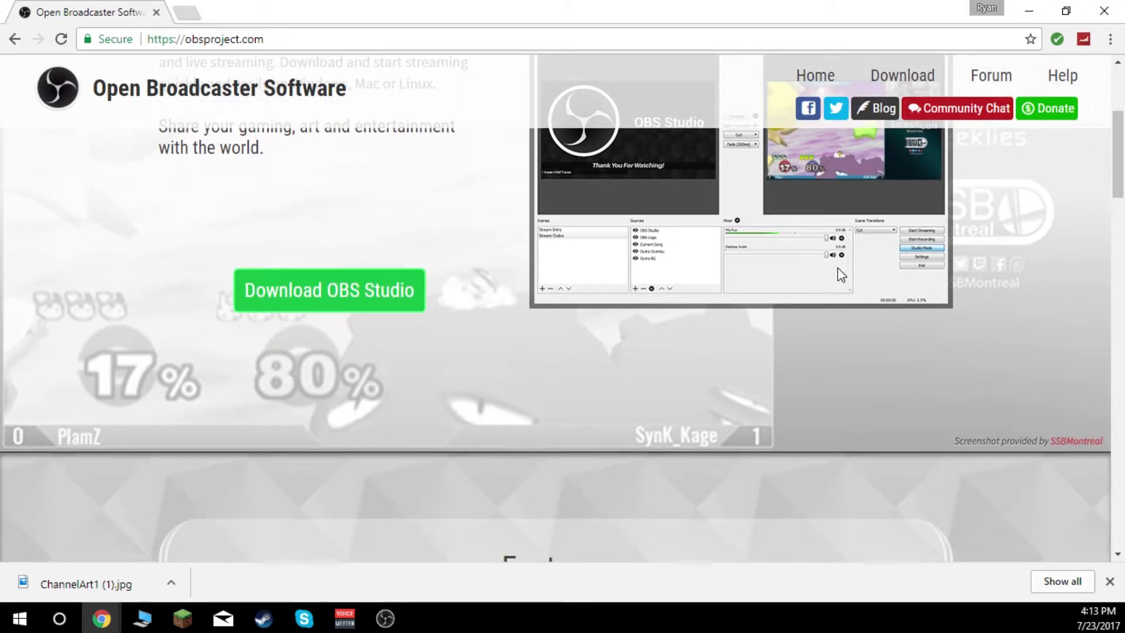
scroll(842, 269, up, 4)
scroll(311, 409, down, 7)
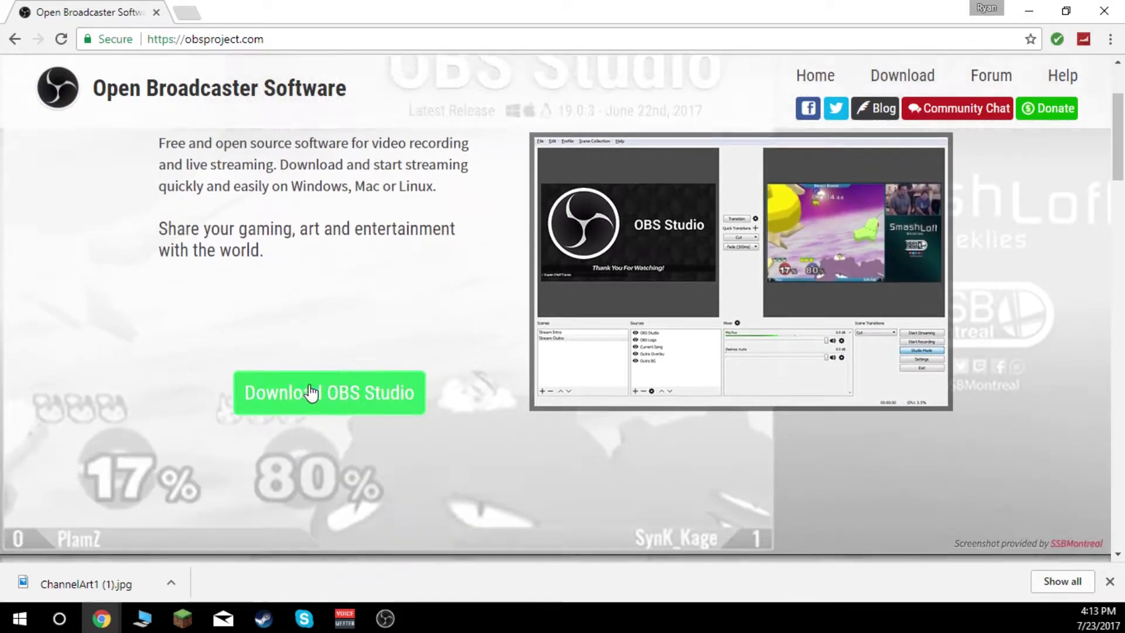
scroll(736, 371, up, 7)
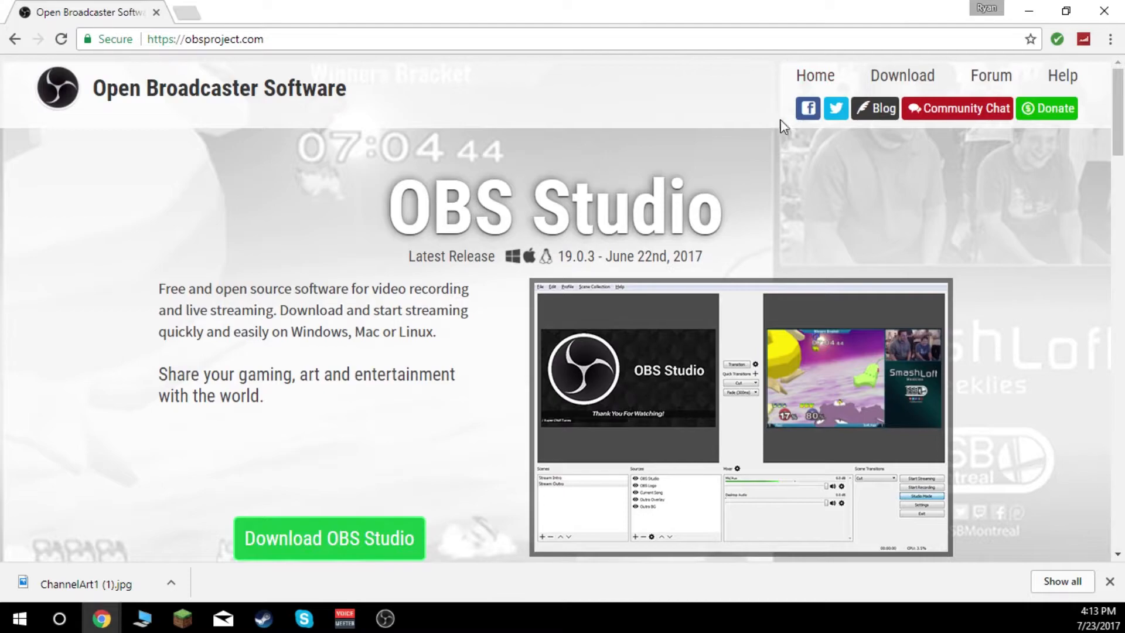
click(1058, 110)
scroll(593, 294, down, 1)
scroll(106, 143, up, 1)
click(15, 39)
scroll(352, 487, down, 1)
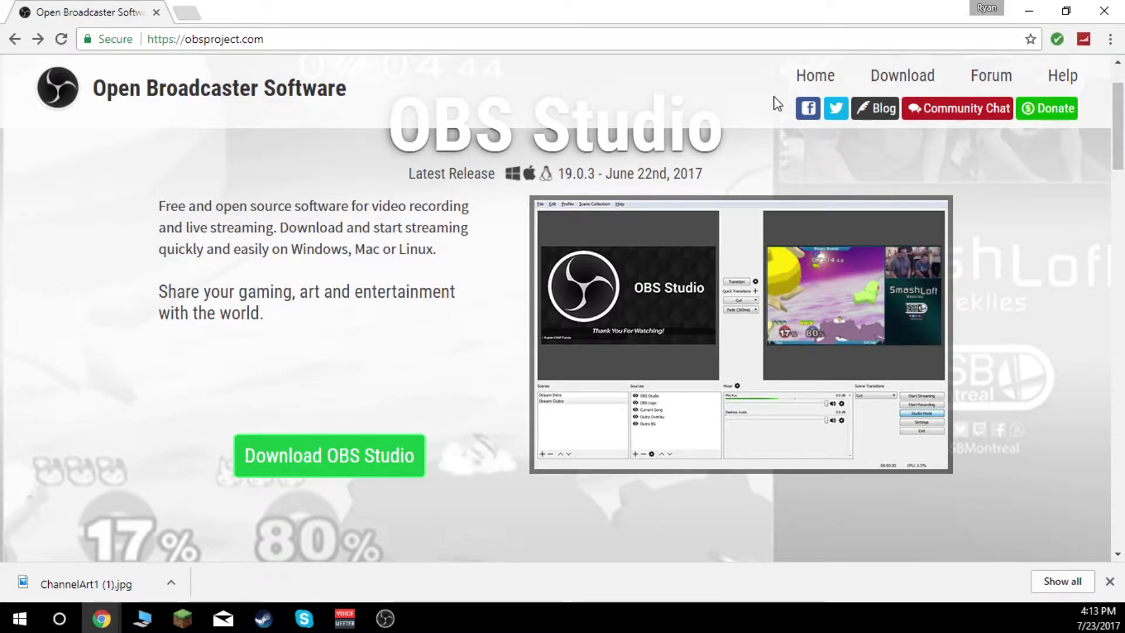
- Close the browser, launch an additional instance of OBS Studio from the desktop and enable its preview
click(1104, 11)
double_click(1082, 41)
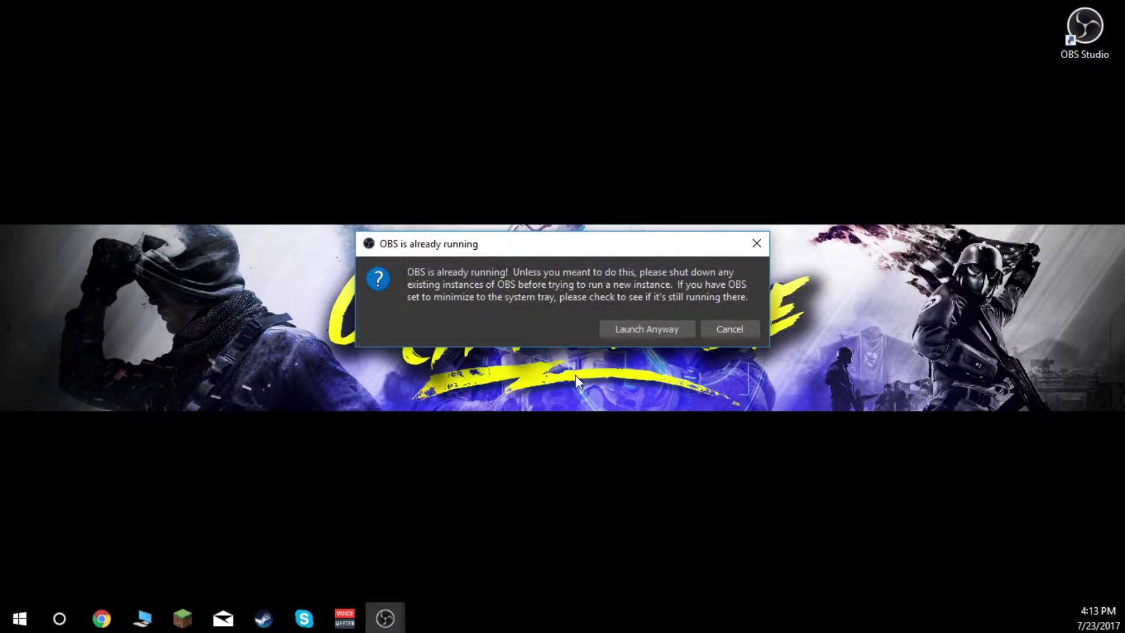
click(633, 332)
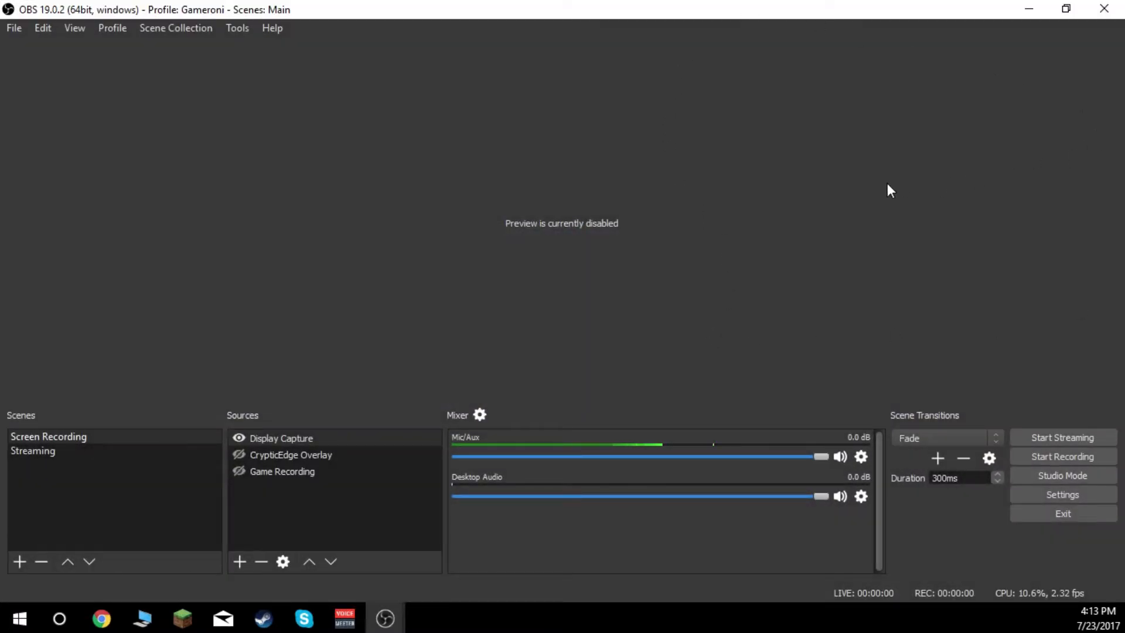
right_click(413, 210)
click(477, 218)
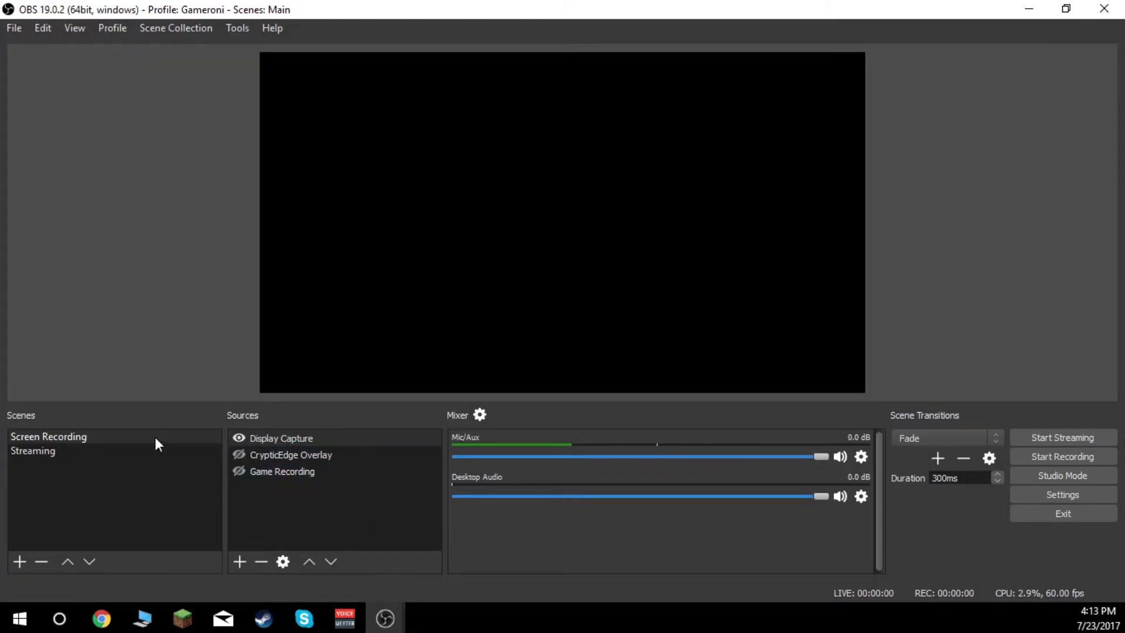
- Examine the Screen Recording scene's sources, switching the CrypticEdge Overlay's visibility on and off again
right_click(280, 467)
click(74, 501)
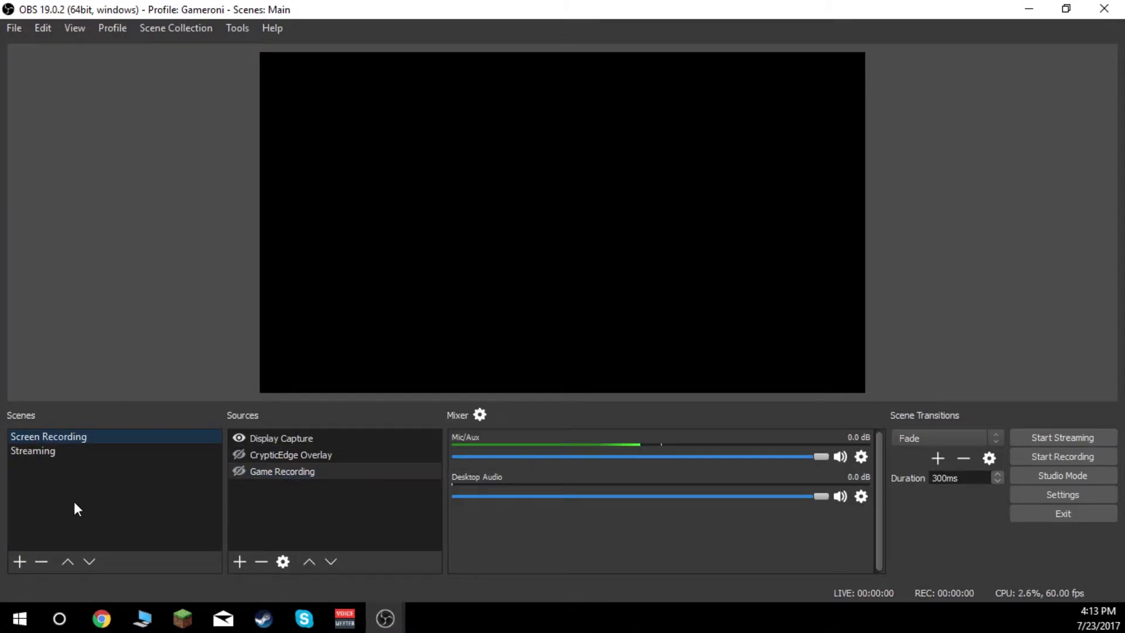
click(307, 459)
click(238, 455)
click(238, 454)
click(285, 444)
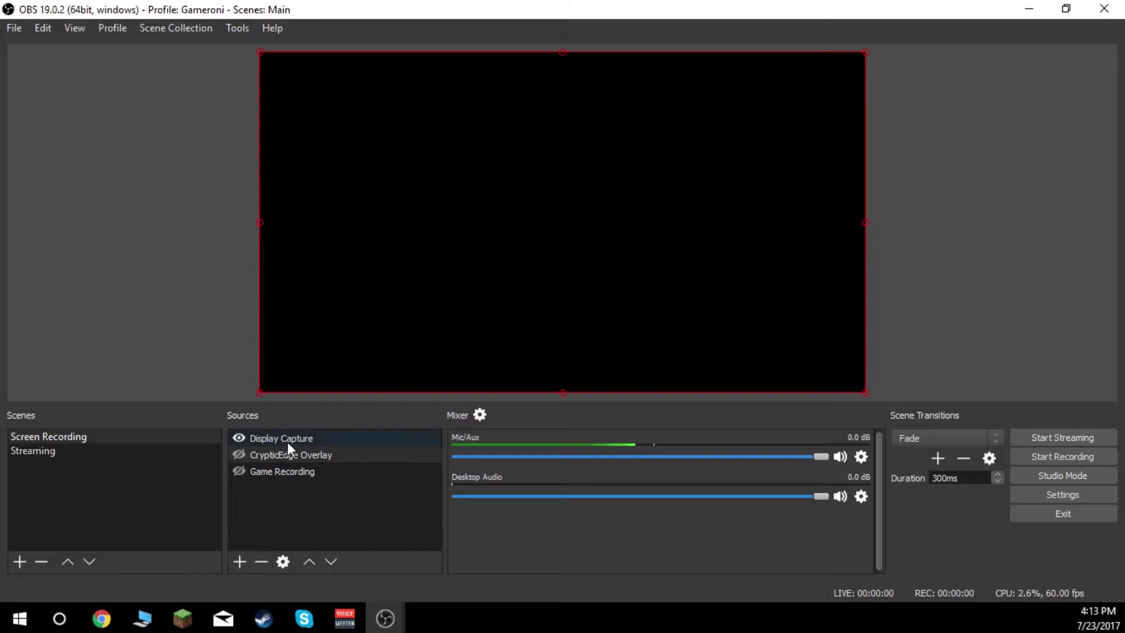
right_click(291, 438)
click(134, 499)
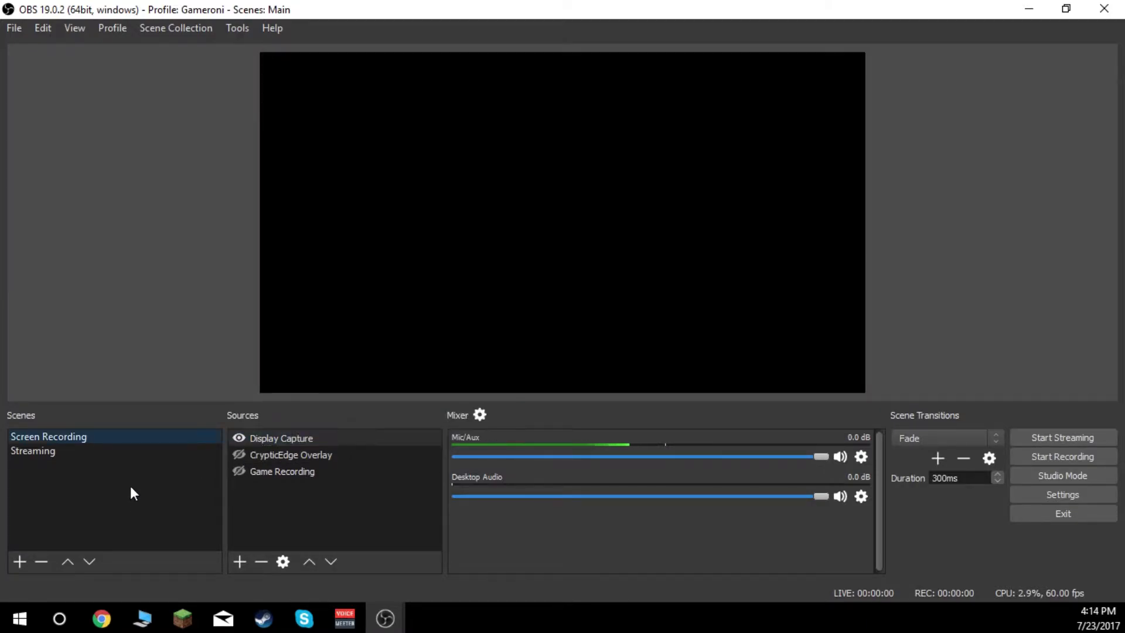
- Look through the sources of the Streaming scene and return to the Screen Recording scene
click(57, 448)
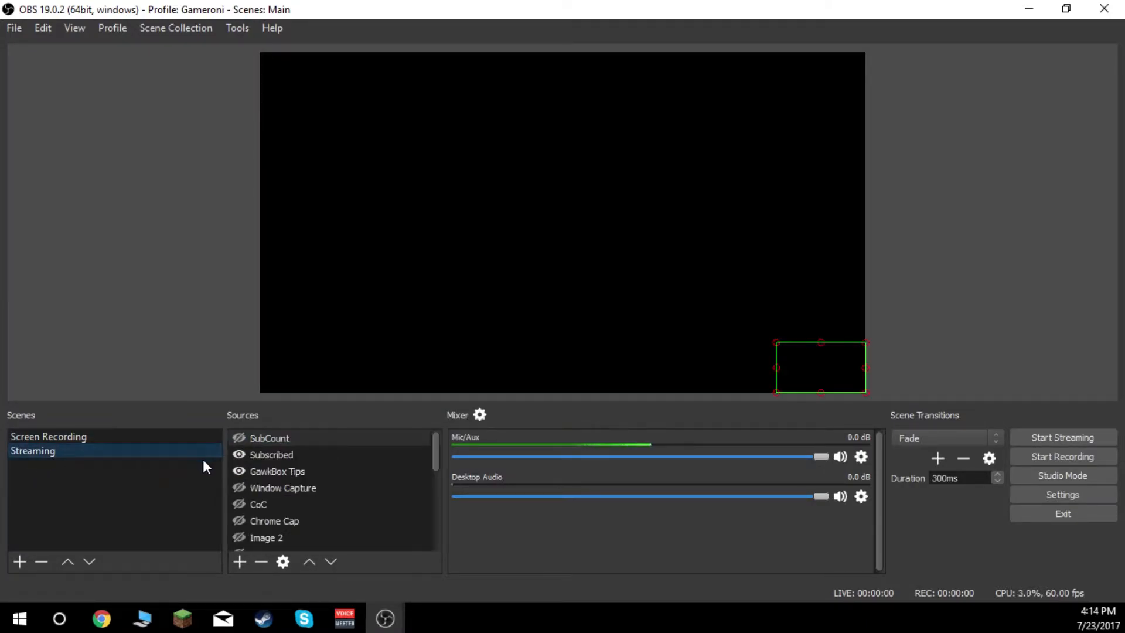
scroll(321, 461, down, 4)
scroll(305, 475, up, 3)
scroll(305, 475, up, 2)
scroll(296, 480, down, 4)
scroll(284, 485, up, 4)
scroll(293, 489, down, 3)
scroll(287, 492, up, 3)
click(68, 440)
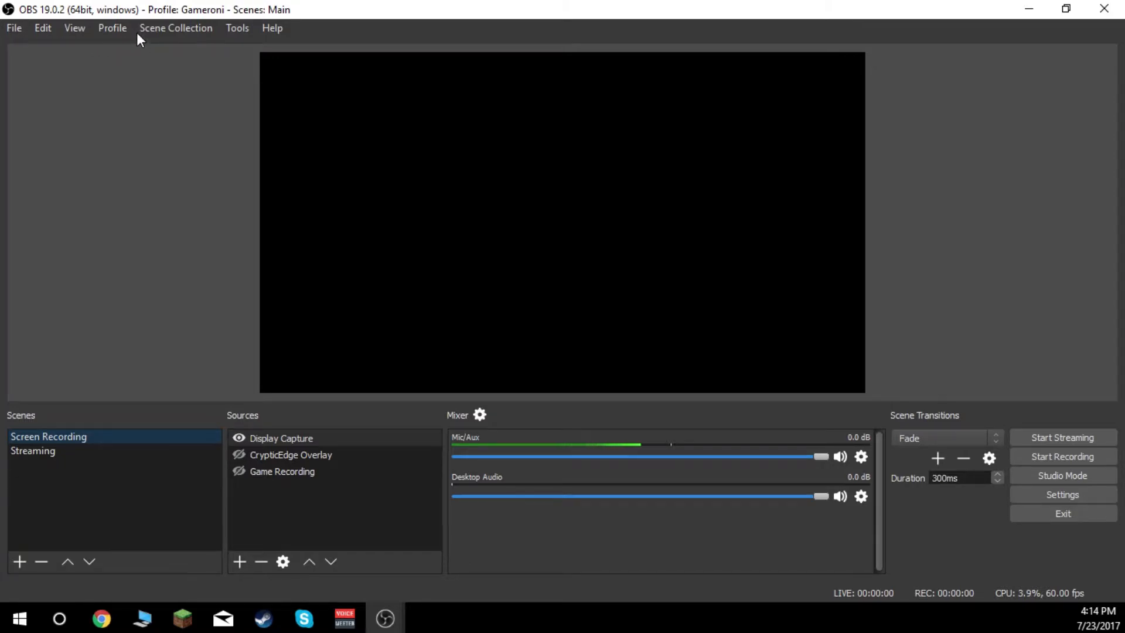
- Create a new profile named CrypticEdgeTutorial
click(120, 31)
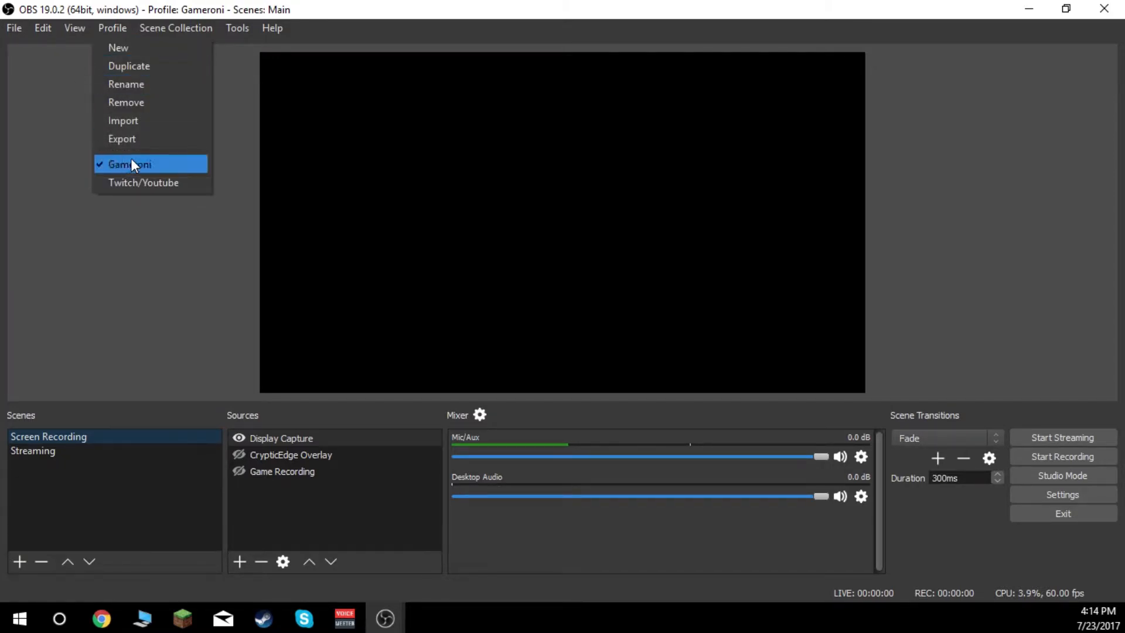
click(127, 49)
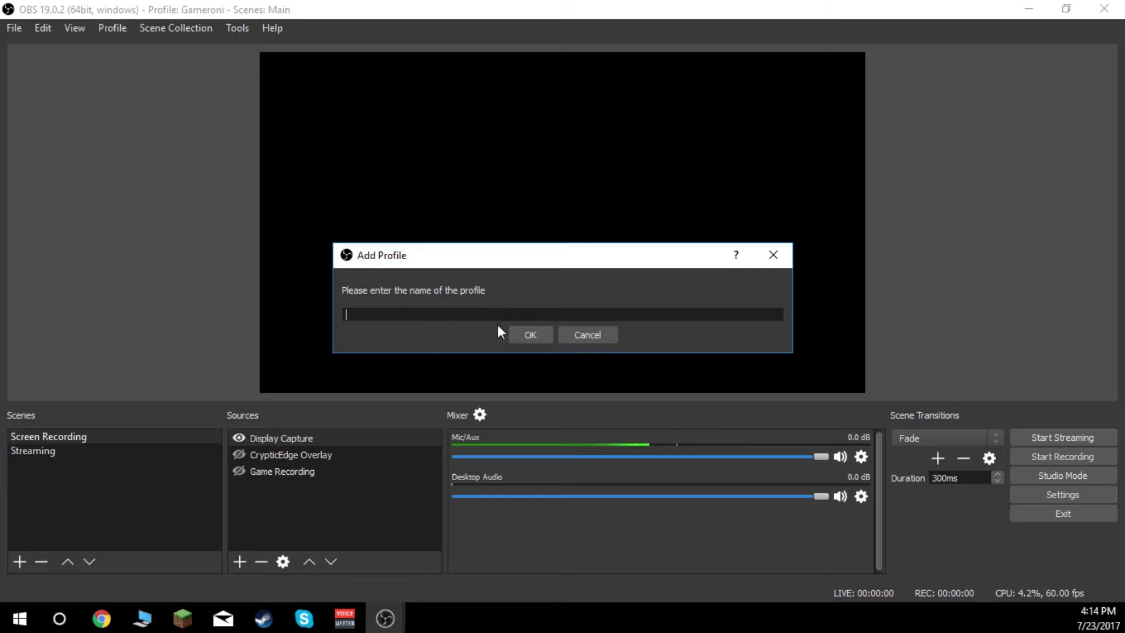
text(CrypticEdge)
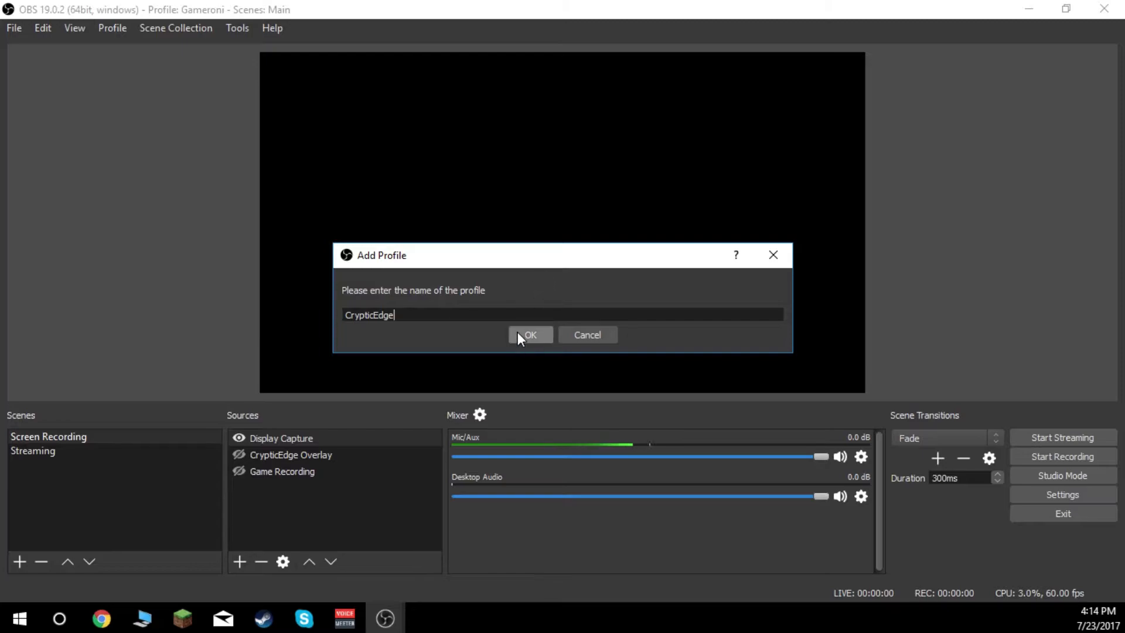
text(Tutorial)
click(527, 332)
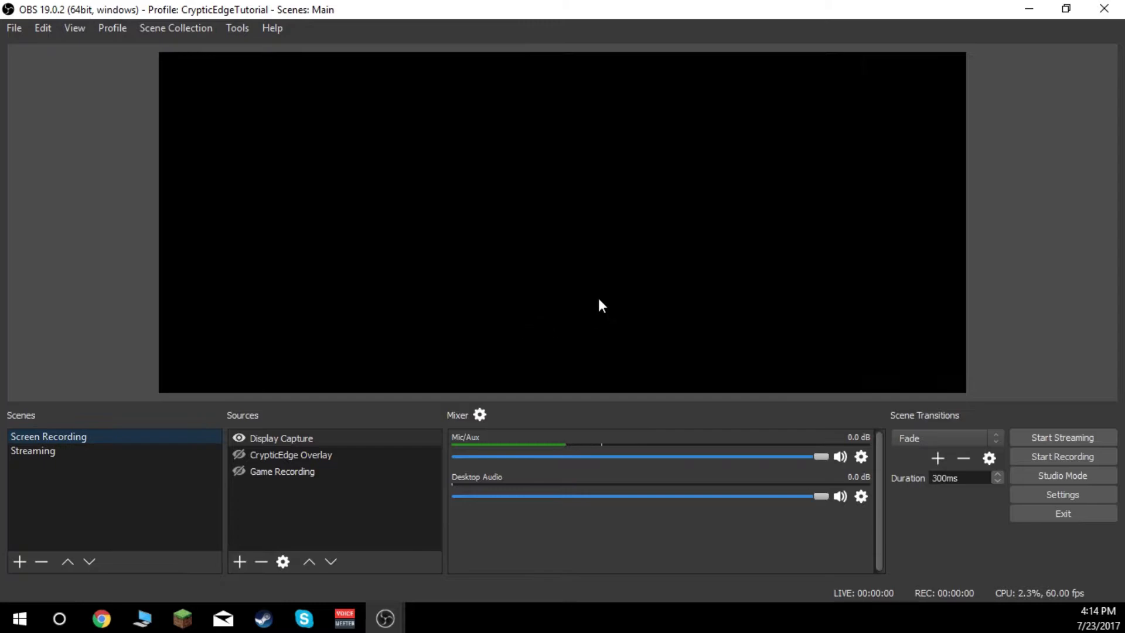
- Switch to the Gameroni profile and back to the CrypticEdgeTutorial profile
click(125, 27)
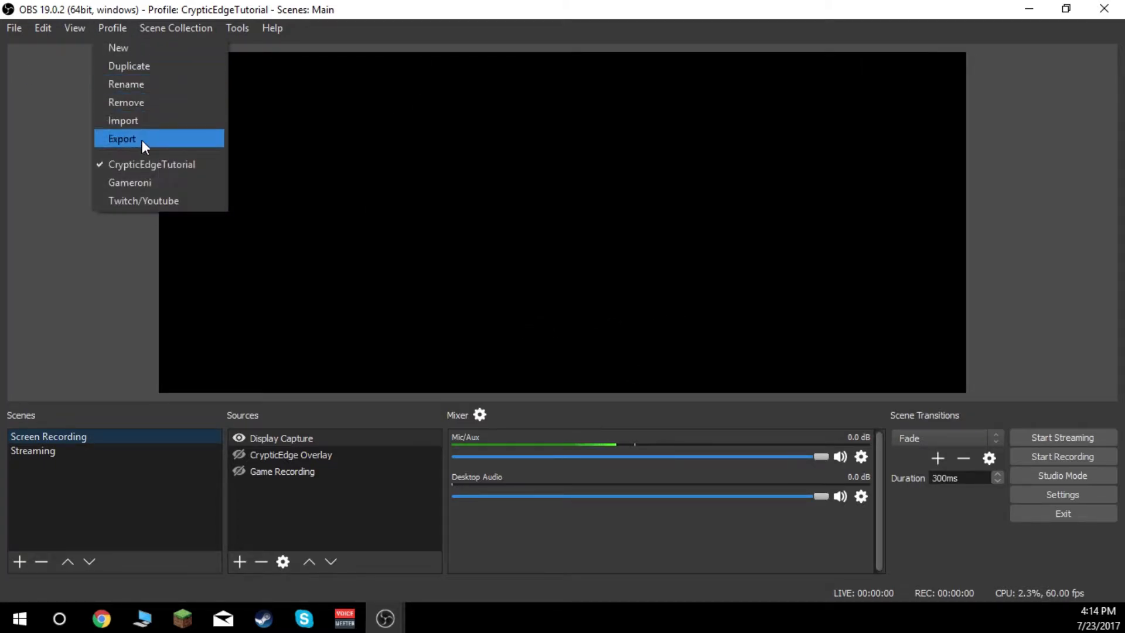
click(143, 176)
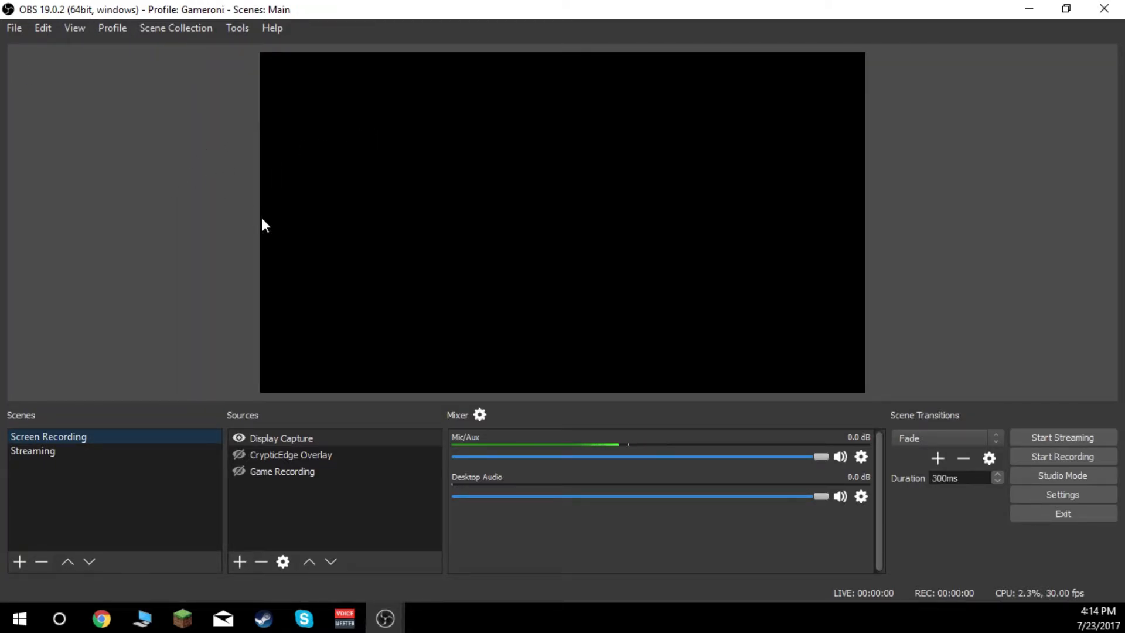
click(112, 28)
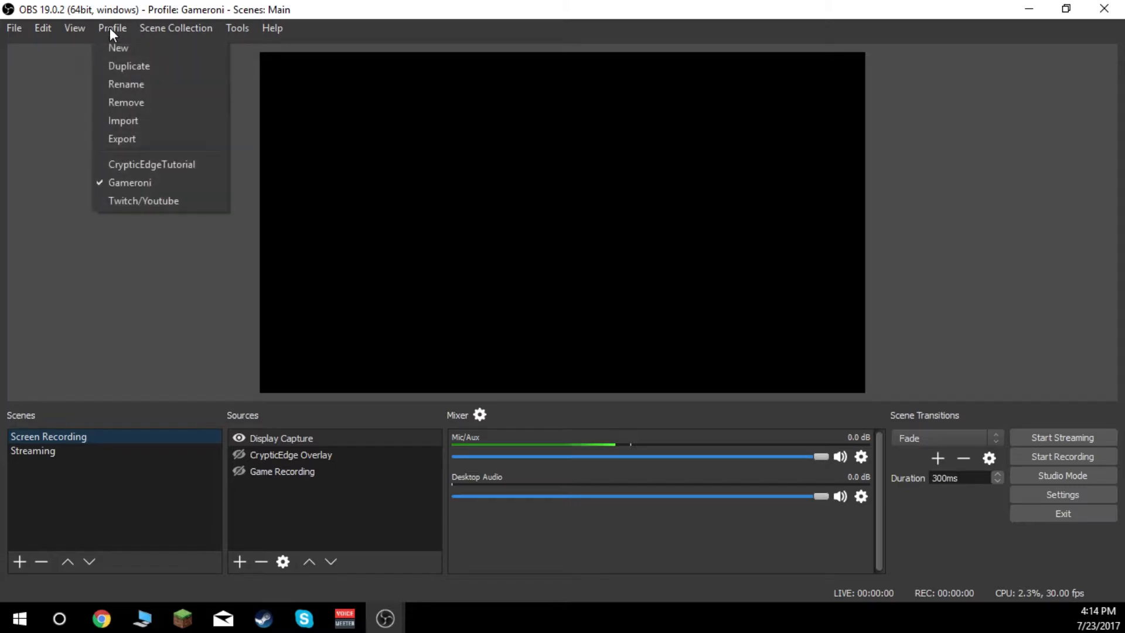
click(155, 170)
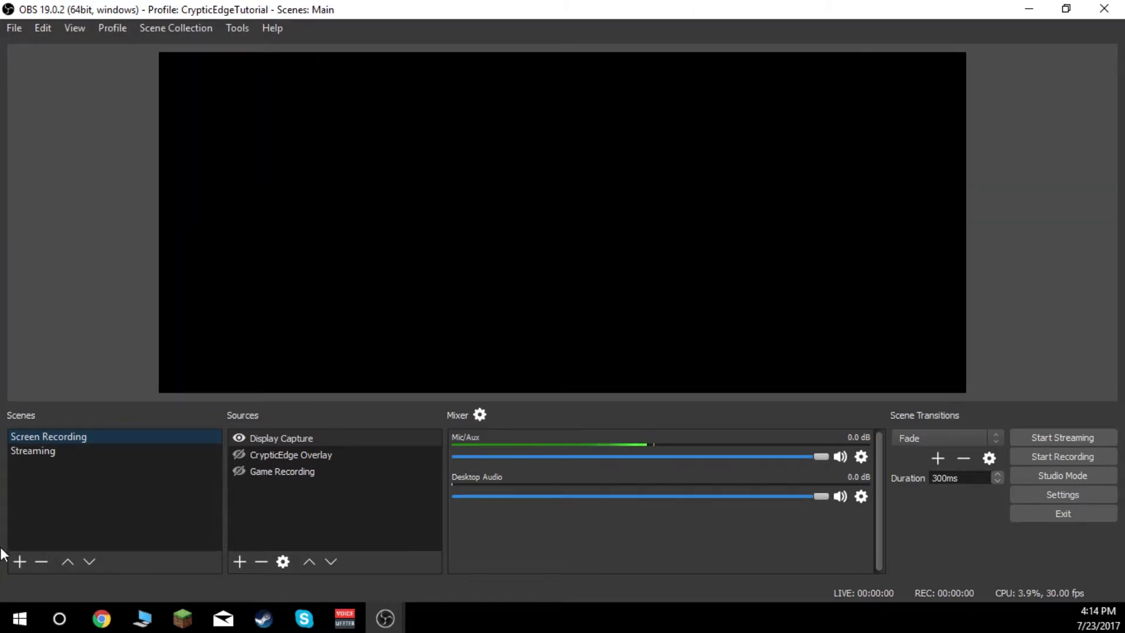
- Add a new scene named Tutorial
click(20, 561)
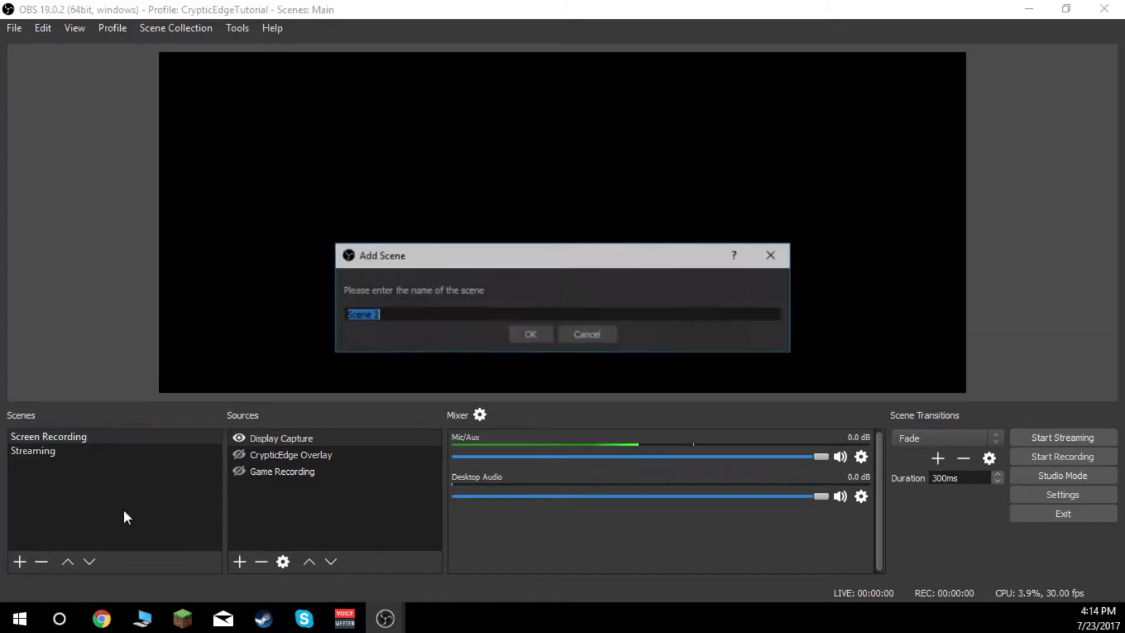
key(BackSpace)
text(Tutorial)
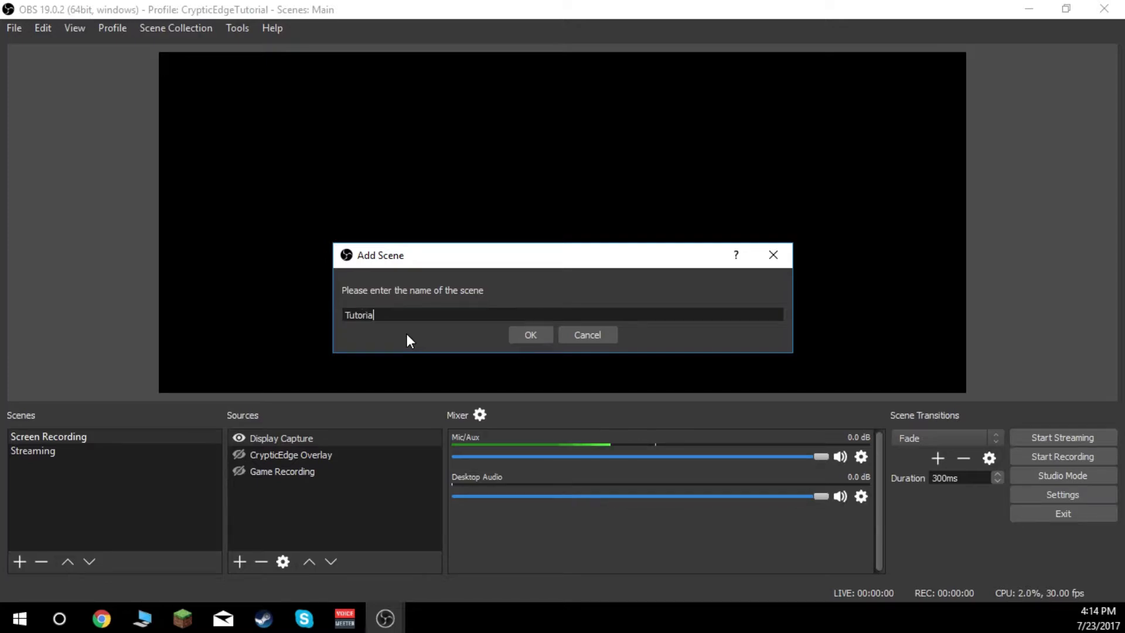
click(538, 334)
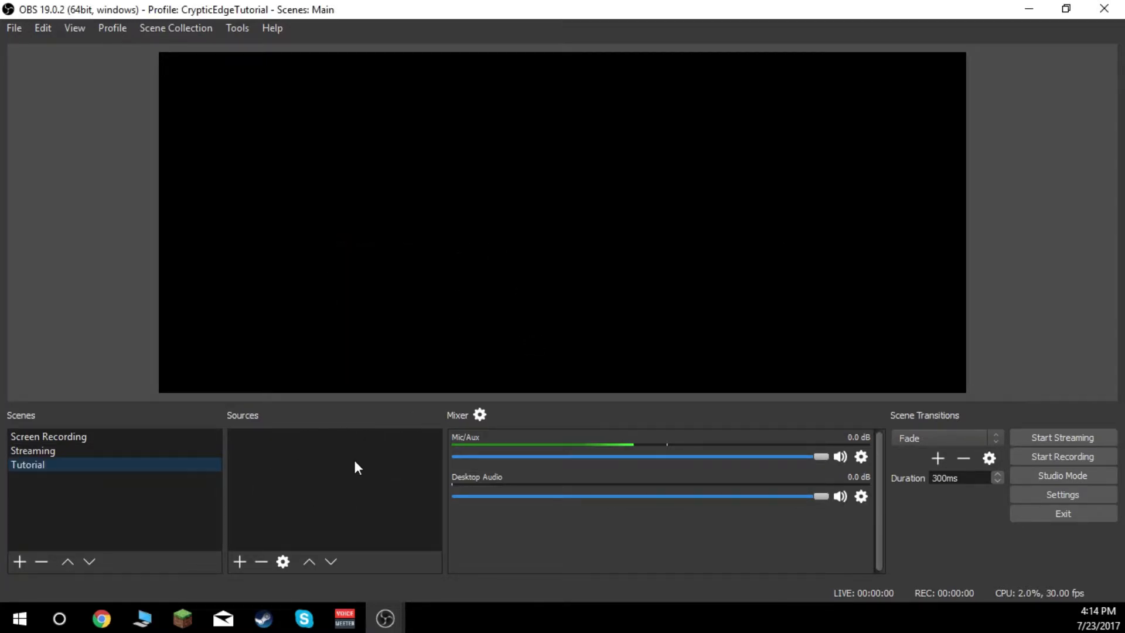
- Add a new Game Capture source to the Tutorial scene under the suggested name Game Capture 2
click(239, 562)
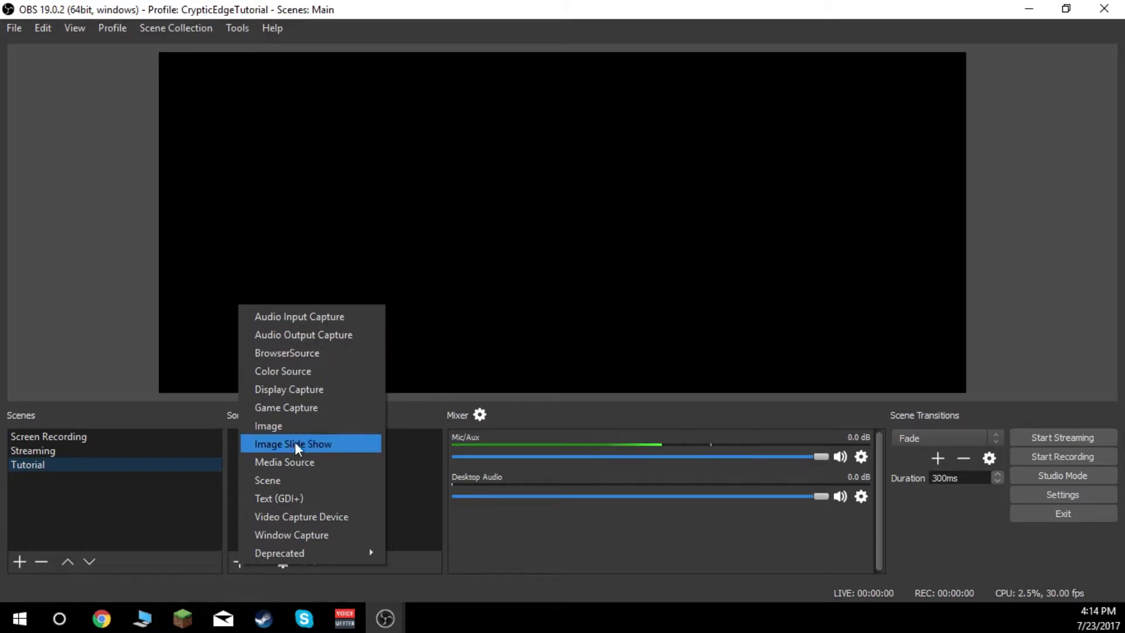
click(316, 409)
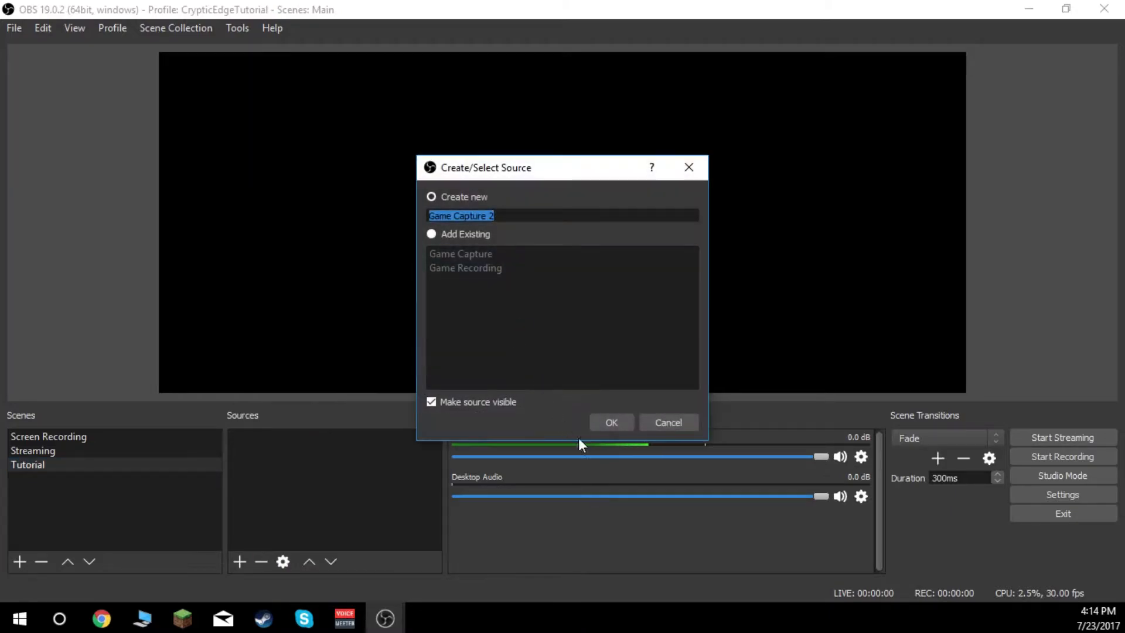
key(Return)
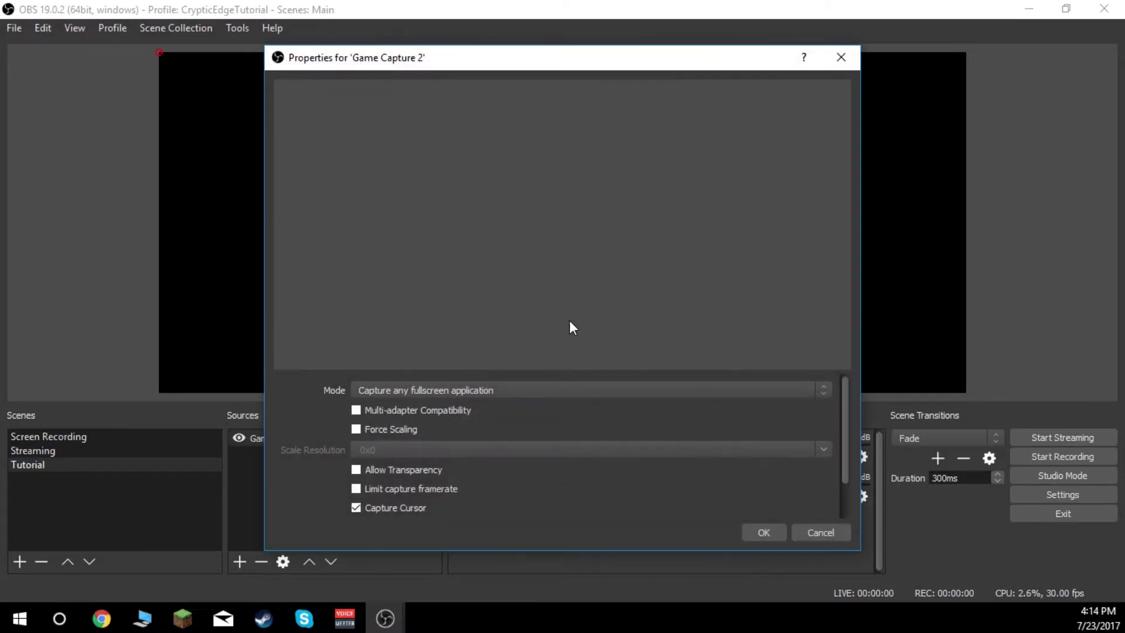
- Examine the game capture's mode options, trying Capture specific window, and close its properties without saving
click(462, 390)
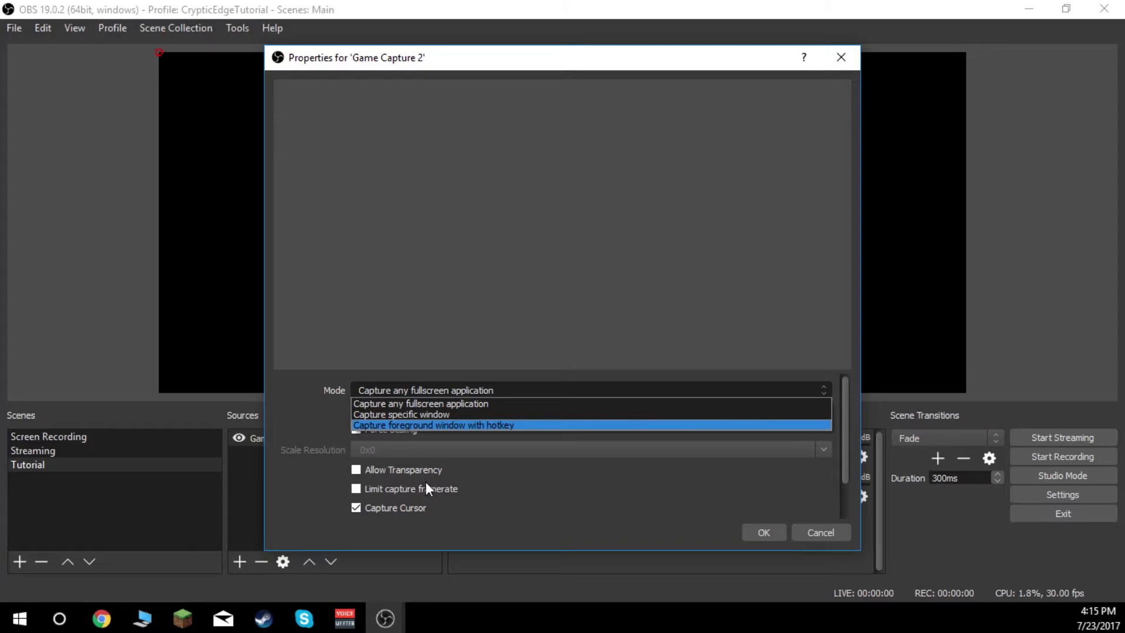
click(389, 470)
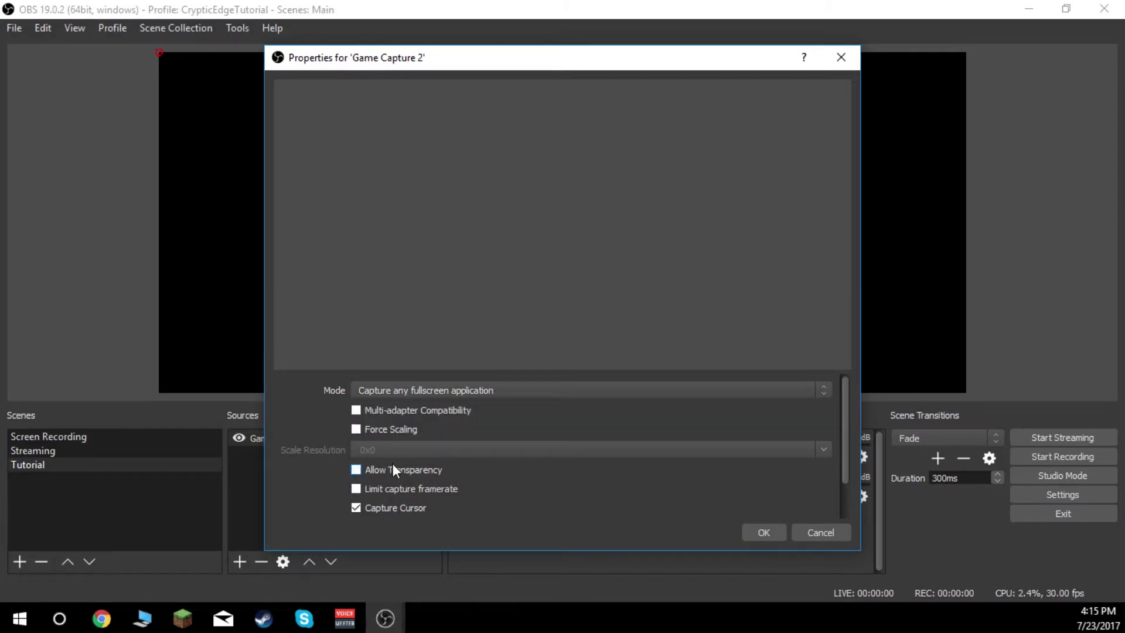
click(440, 395)
click(452, 411)
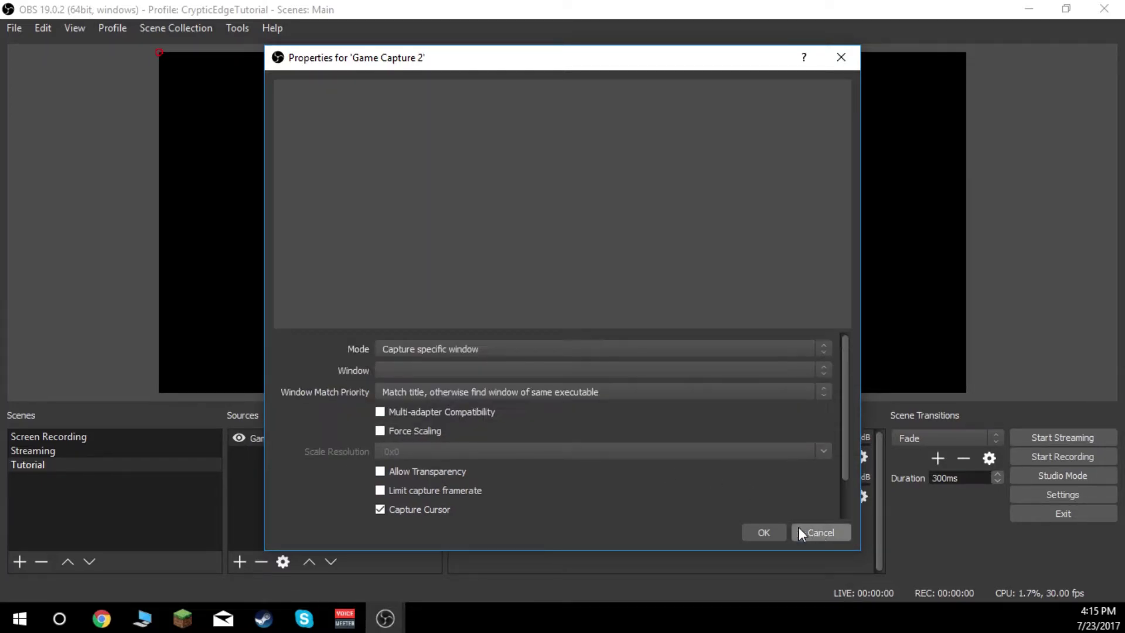
click(809, 531)
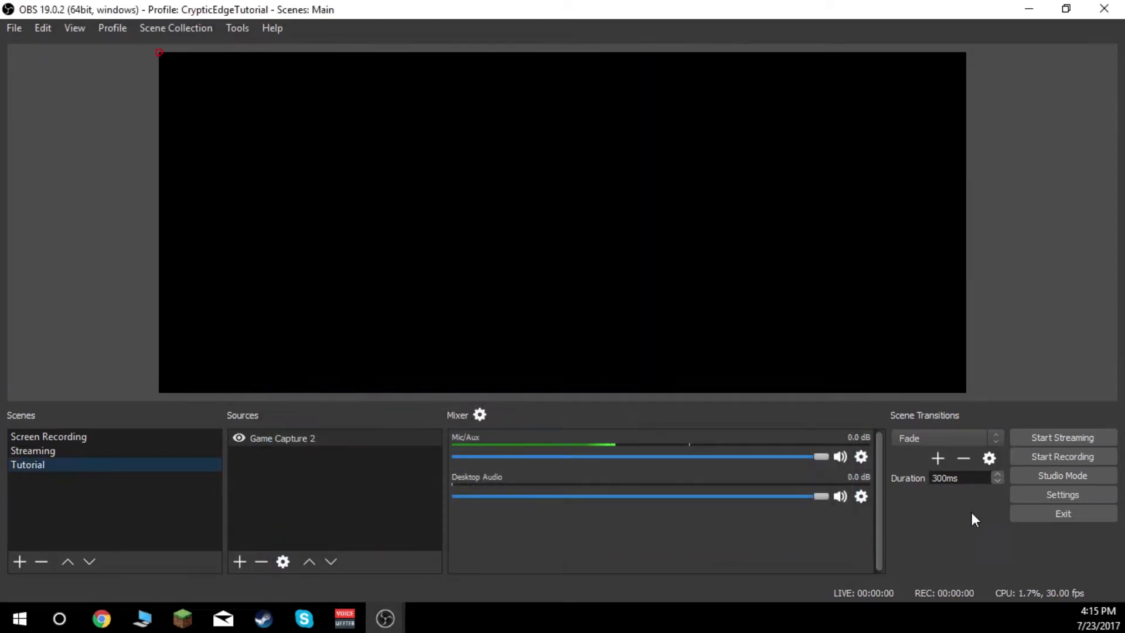
- Add a new Window Capture source to the Tutorial scene under the suggested name Window Capture 2, and hide it
right_click(319, 466)
click(233, 557)
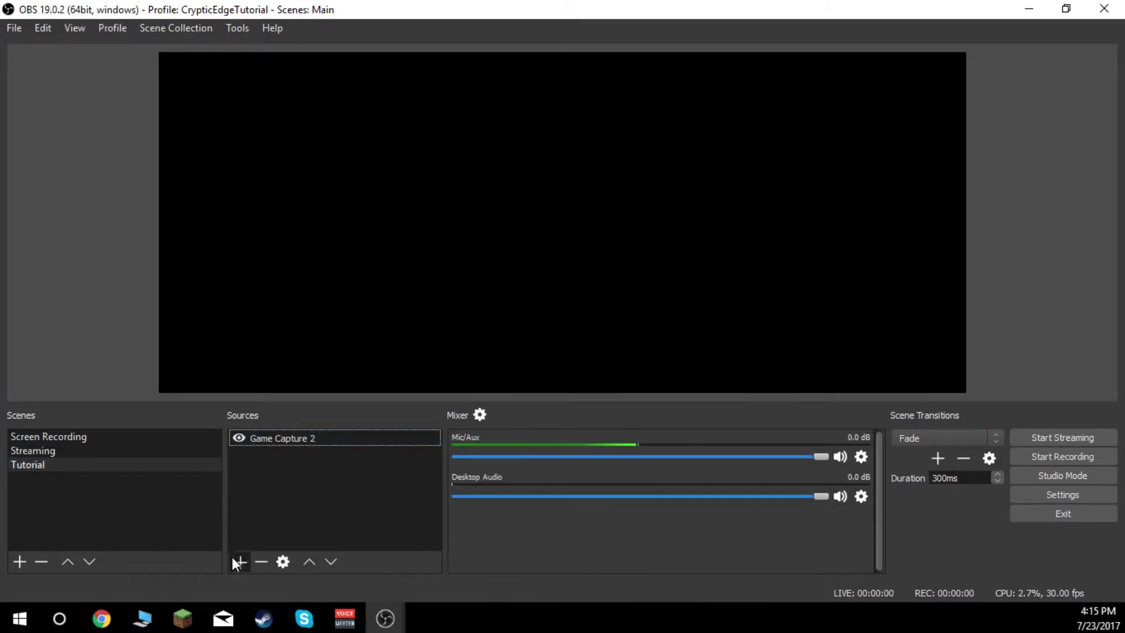
click(233, 560)
click(313, 526)
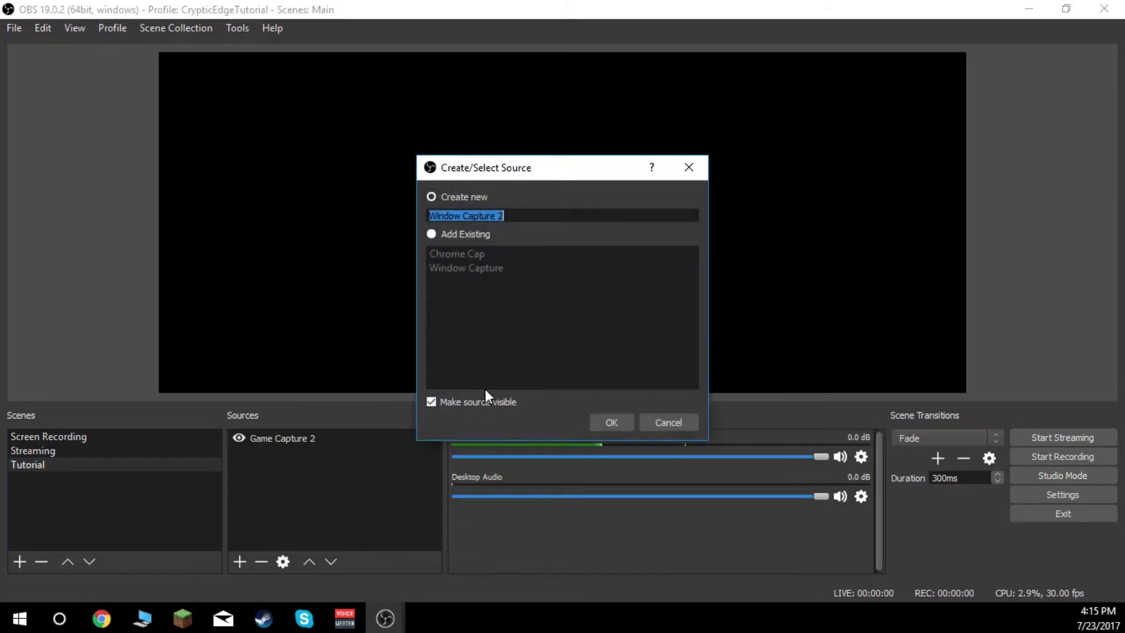
click(609, 422)
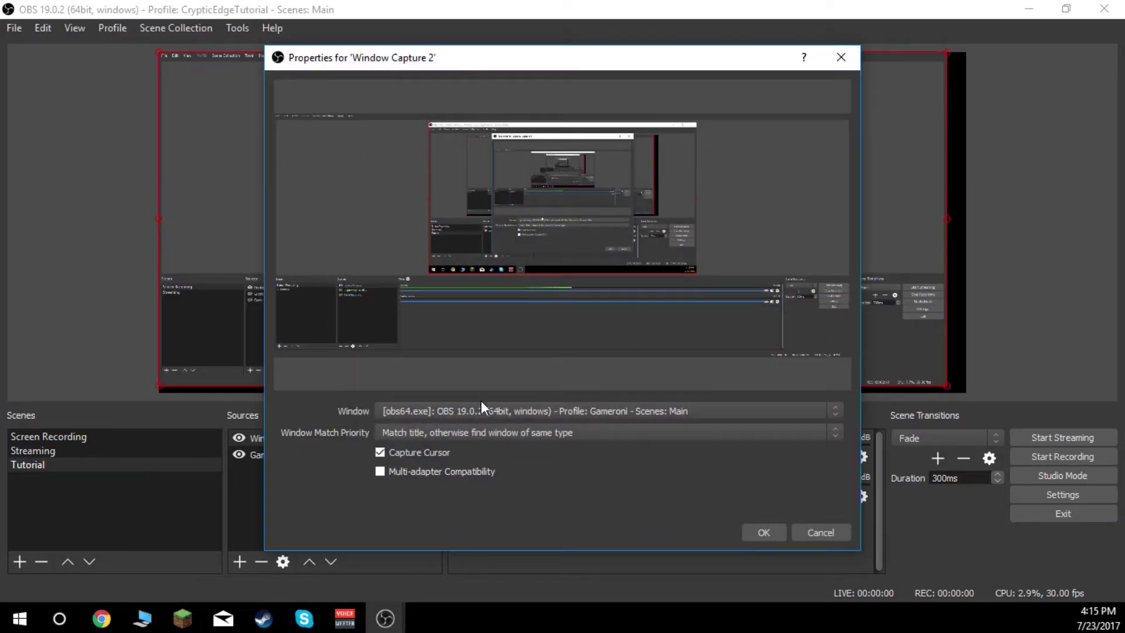
click(757, 530)
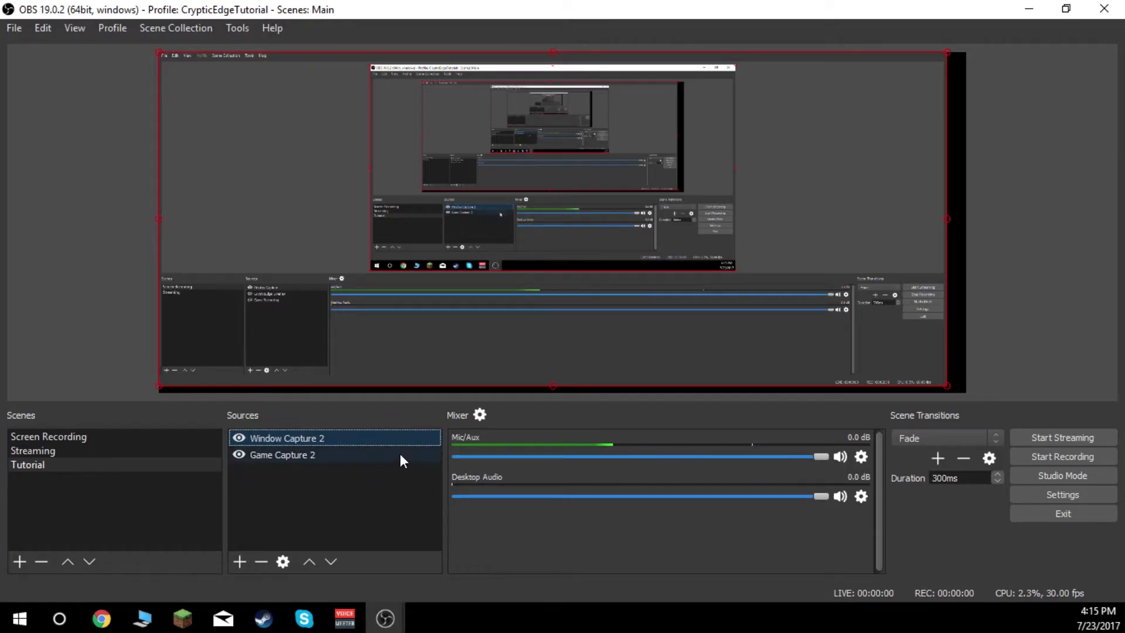
click(240, 439)
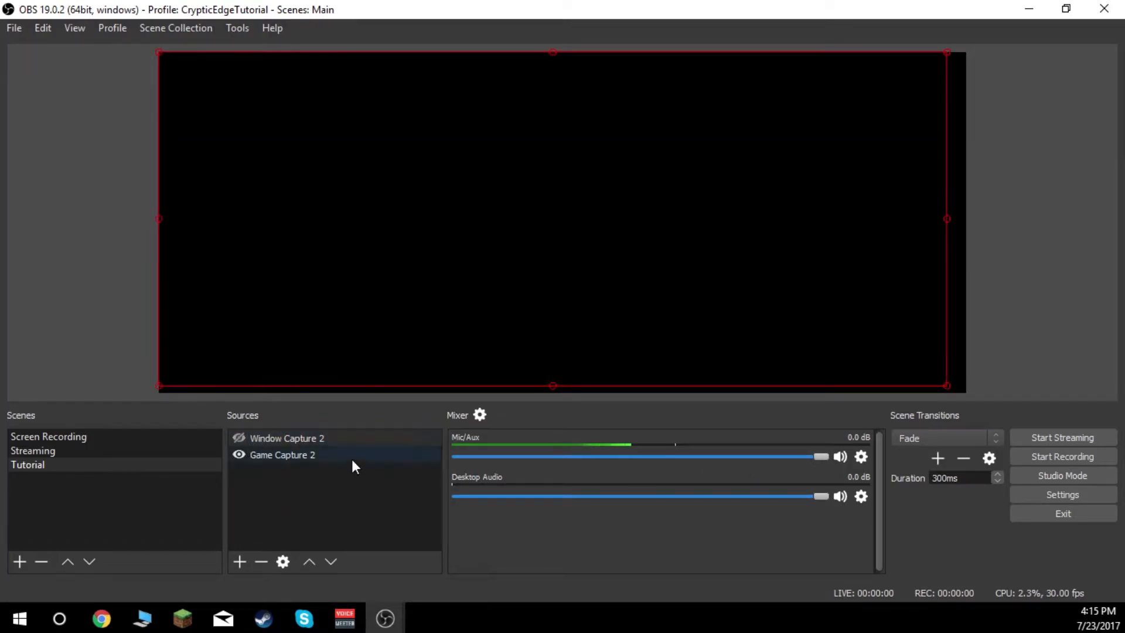
- Add a new Display Capture source under the suggested name, trying Display 1 in its properties and cancelling that change
click(240, 561)
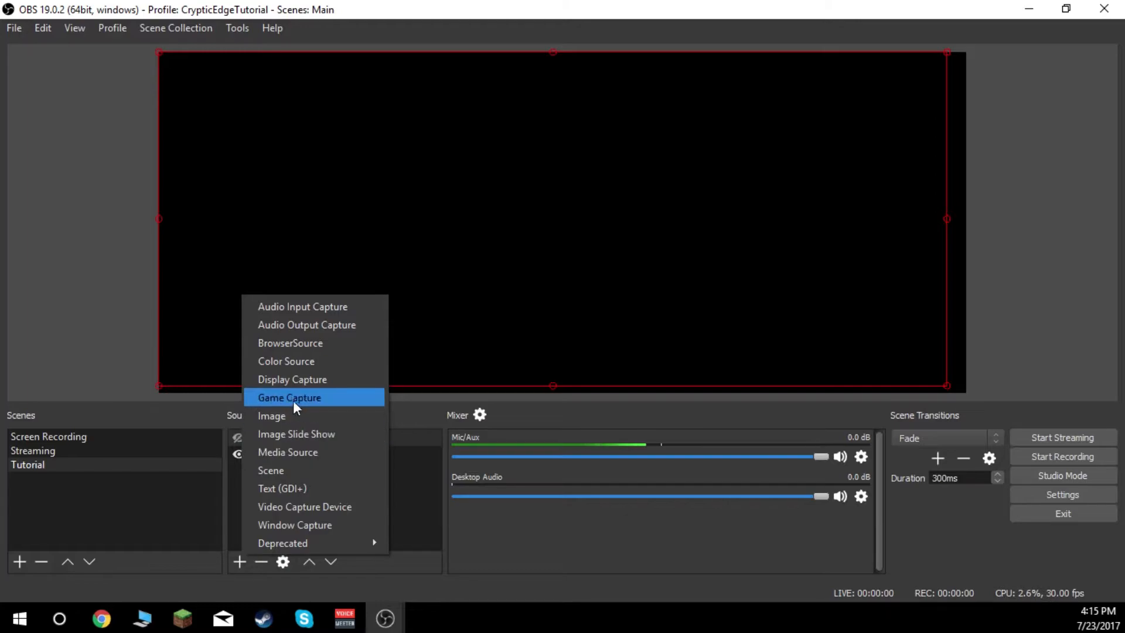
click(293, 380)
click(608, 420)
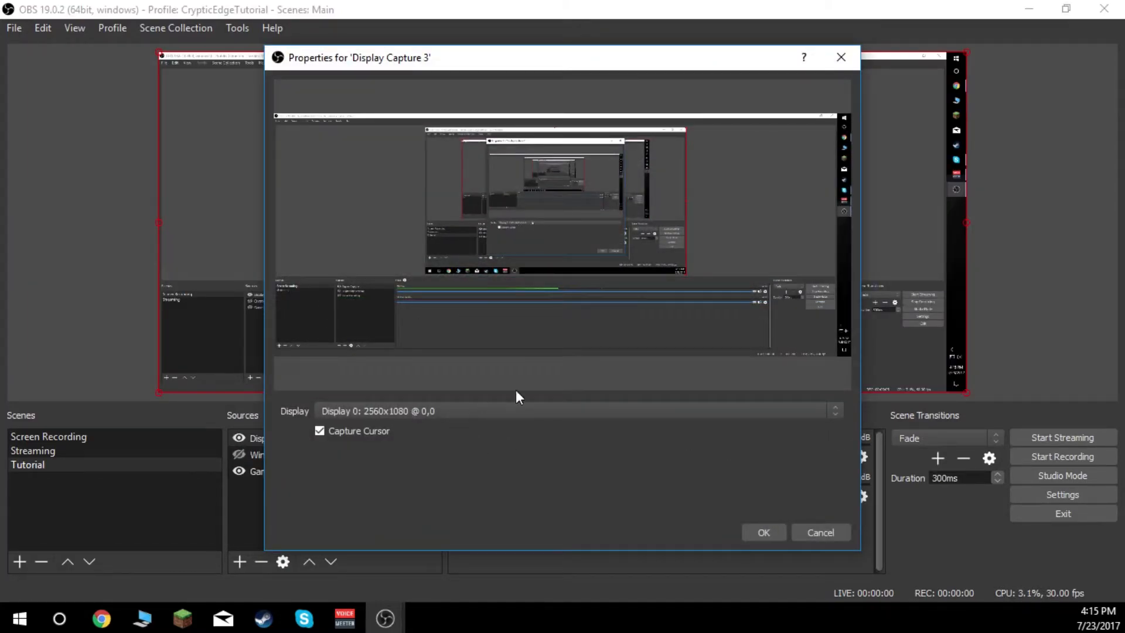
click(476, 412)
click(417, 437)
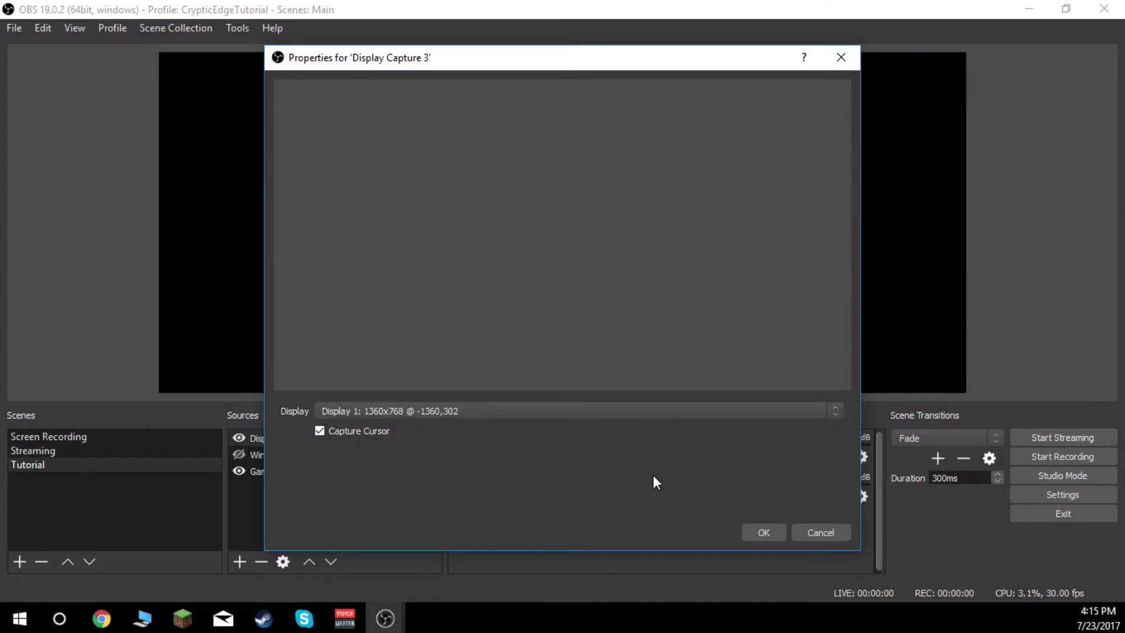
click(833, 531)
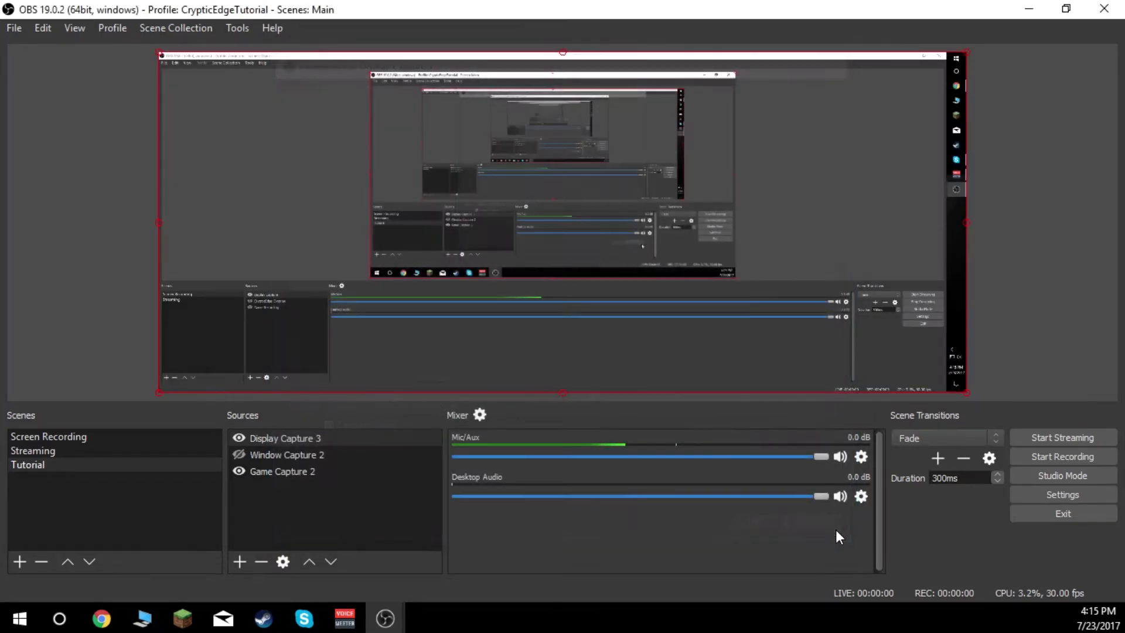
- Hide the visible sources and remove Display Capture 3, Window Capture 2 and Game Capture 2 from the Tutorial scene
click(239, 438)
click(239, 471)
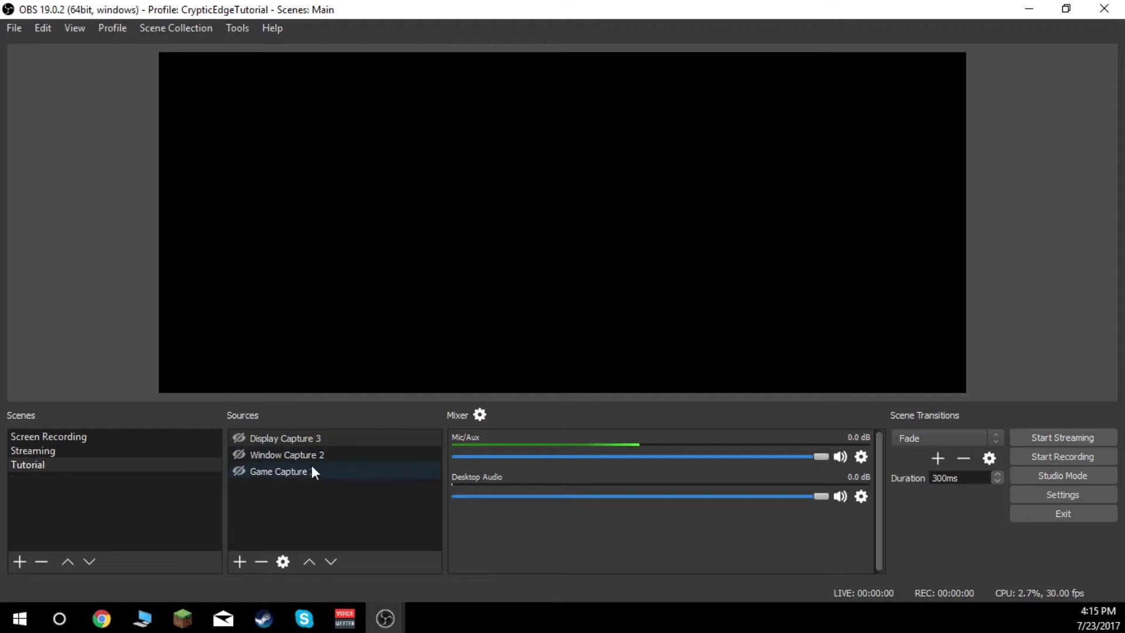
click(262, 561)
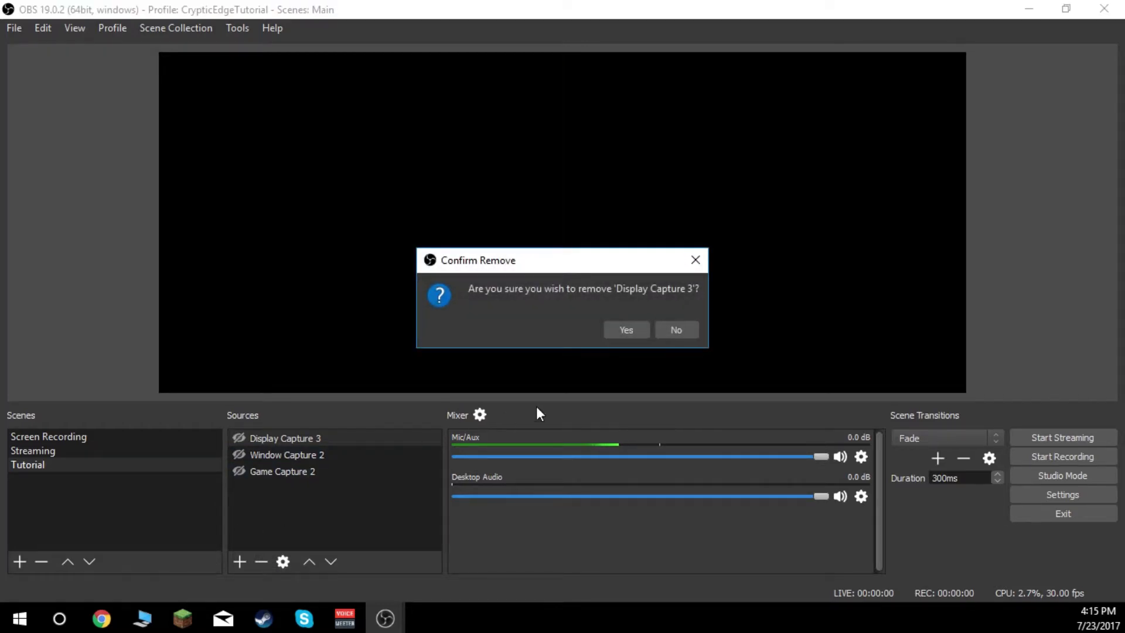
click(615, 333)
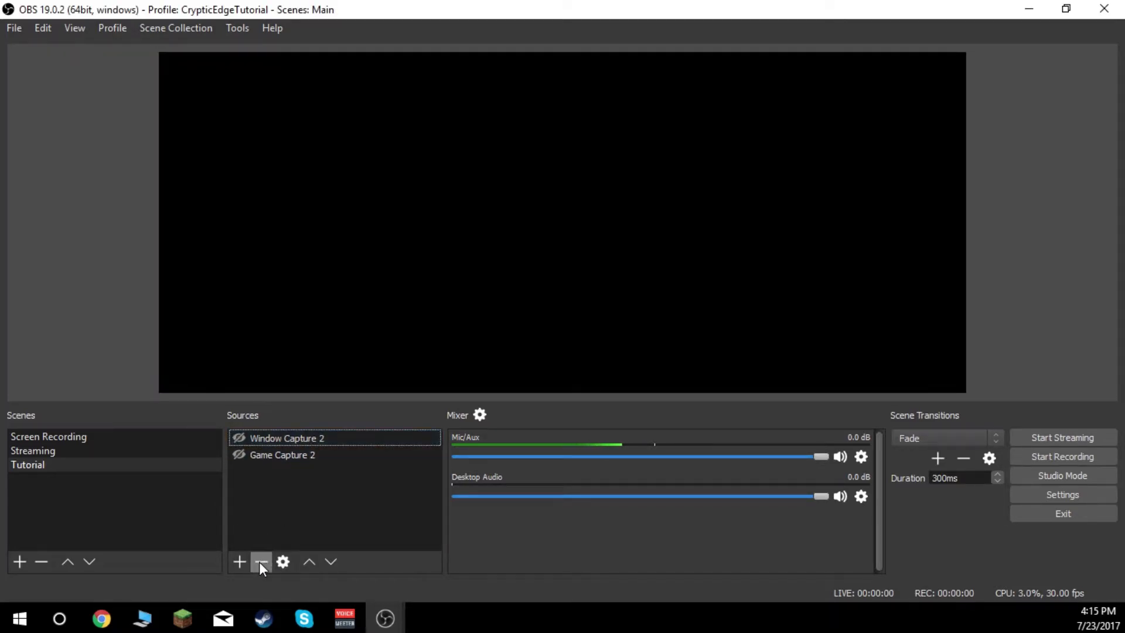
click(305, 438)
click(261, 561)
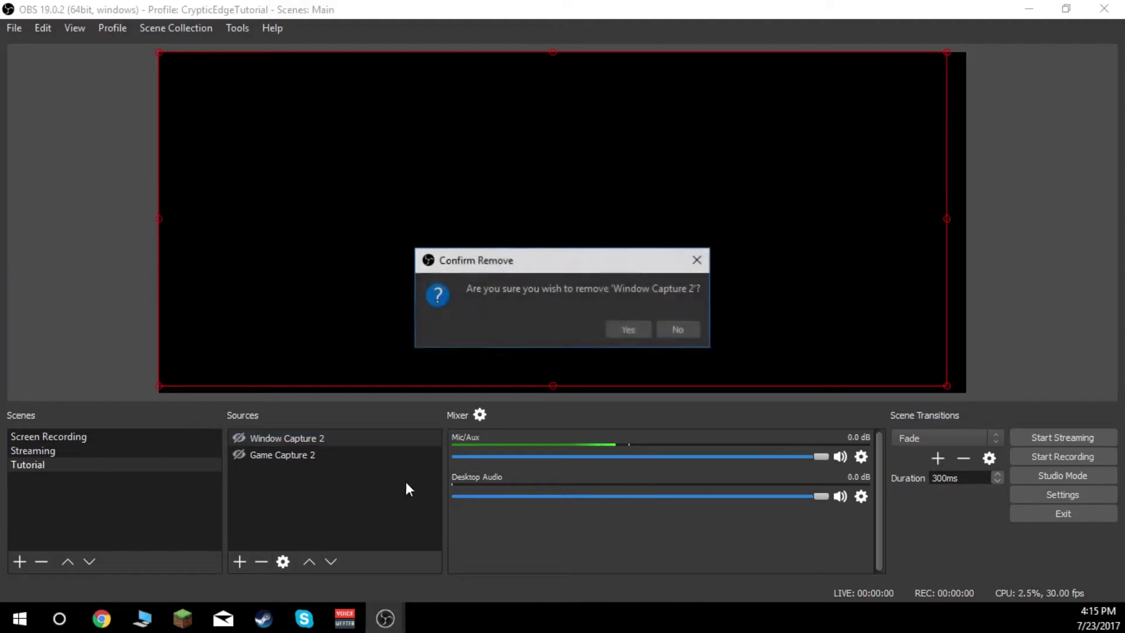
click(624, 332)
click(314, 440)
click(262, 561)
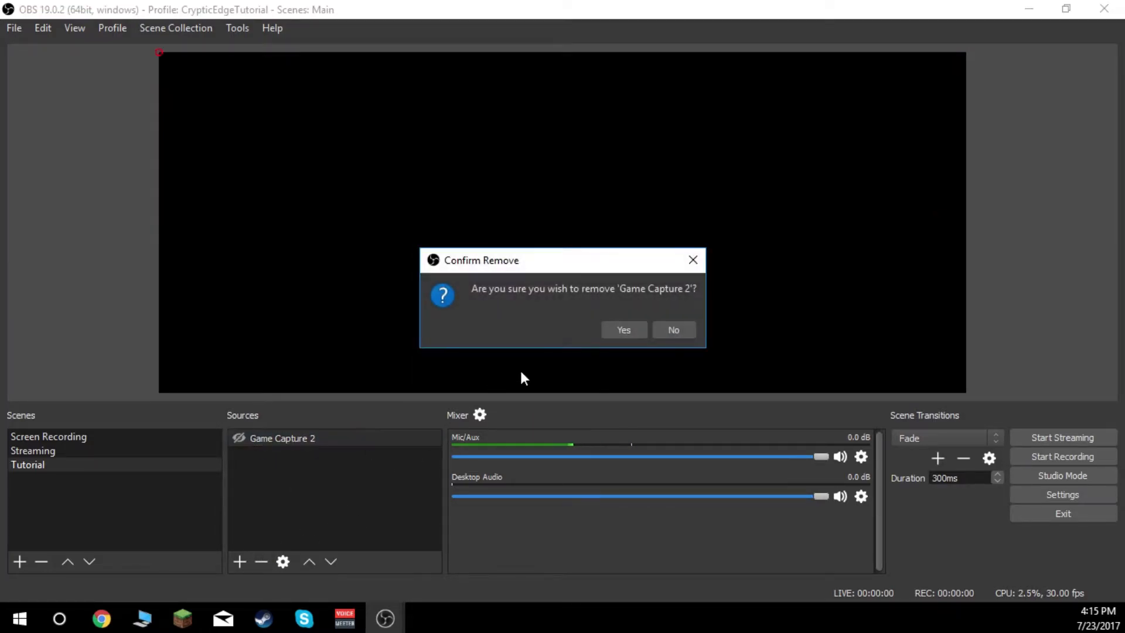
click(620, 331)
- Disable the preview and enable it again
right_click(573, 193)
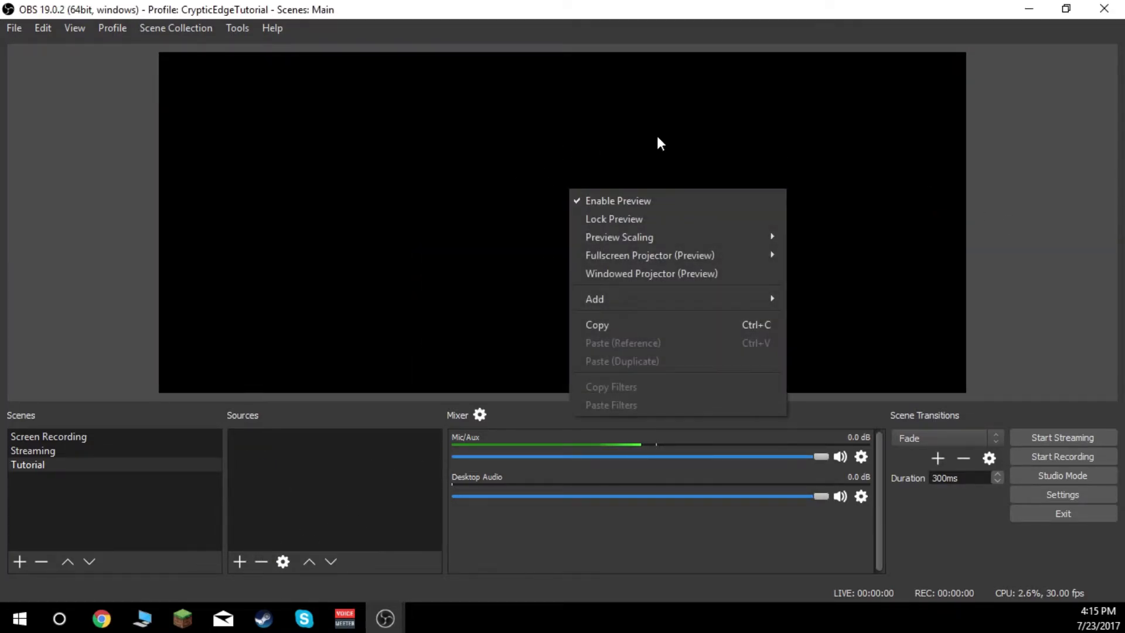
click(626, 198)
right_click(632, 211)
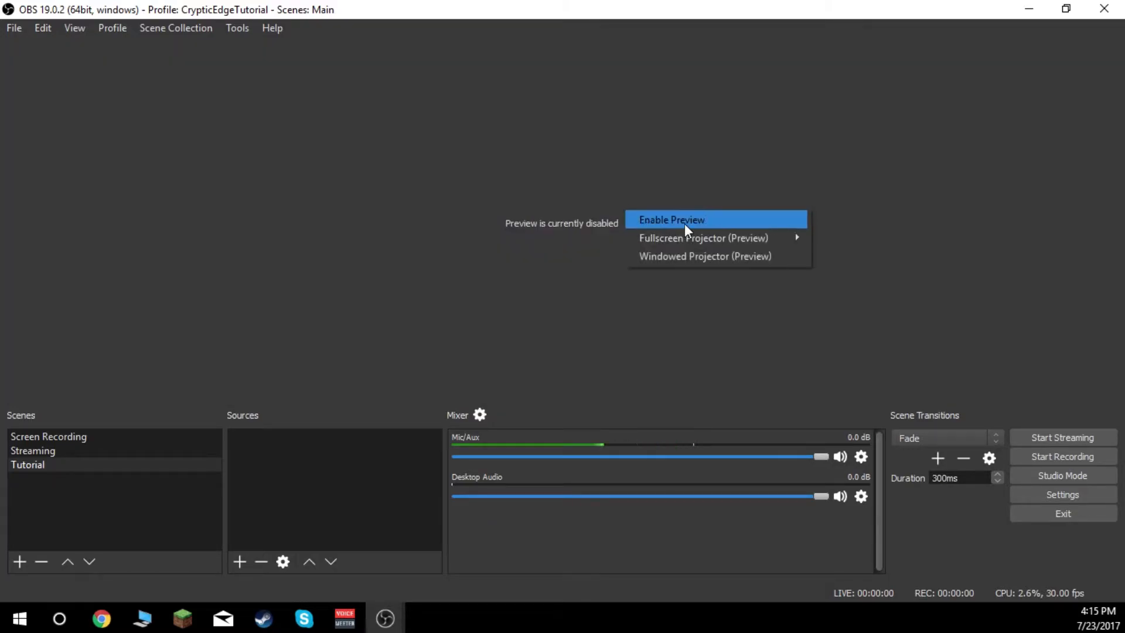
click(668, 220)
right_click(603, 253)
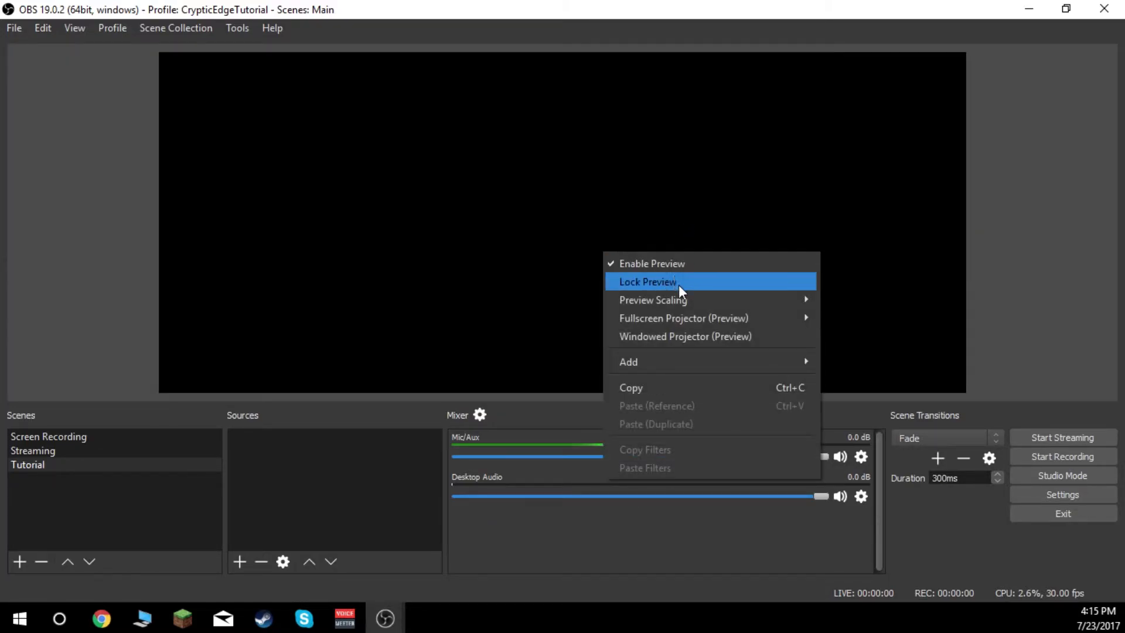
click(495, 275)
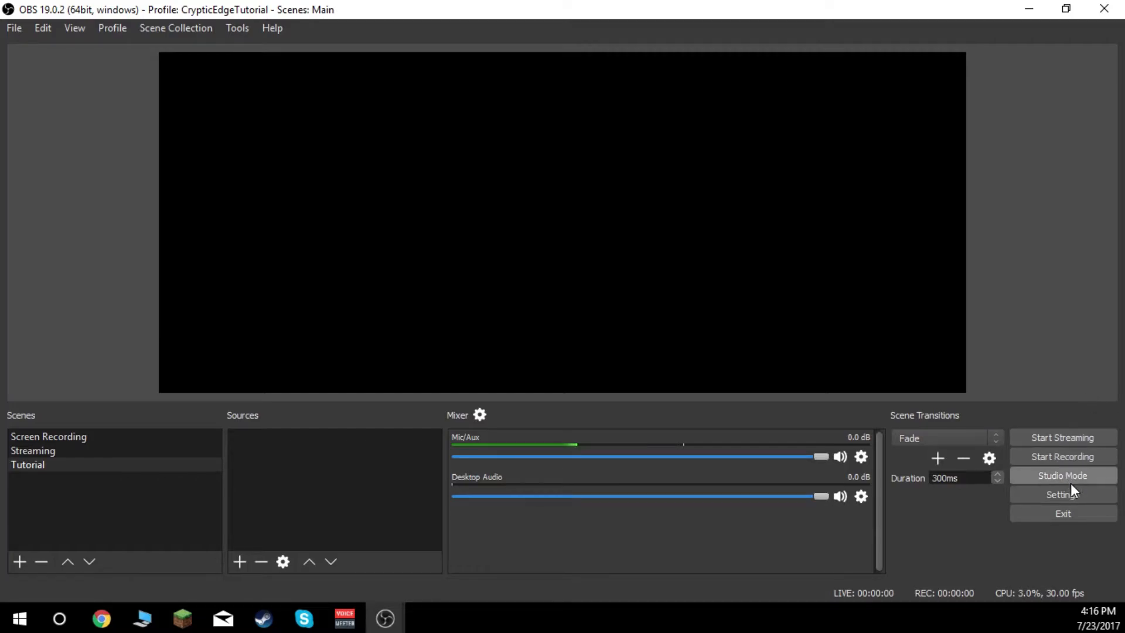
- Open the settings and switch the theme to Default and back to Dark
click(1061, 494)
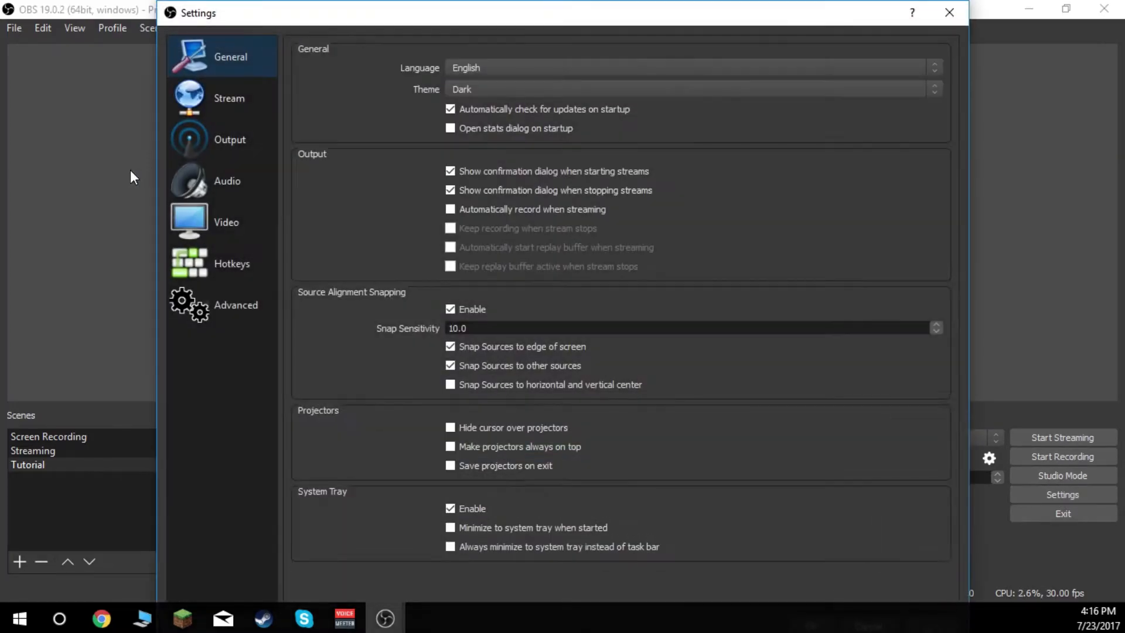
click(475, 88)
click(488, 101)
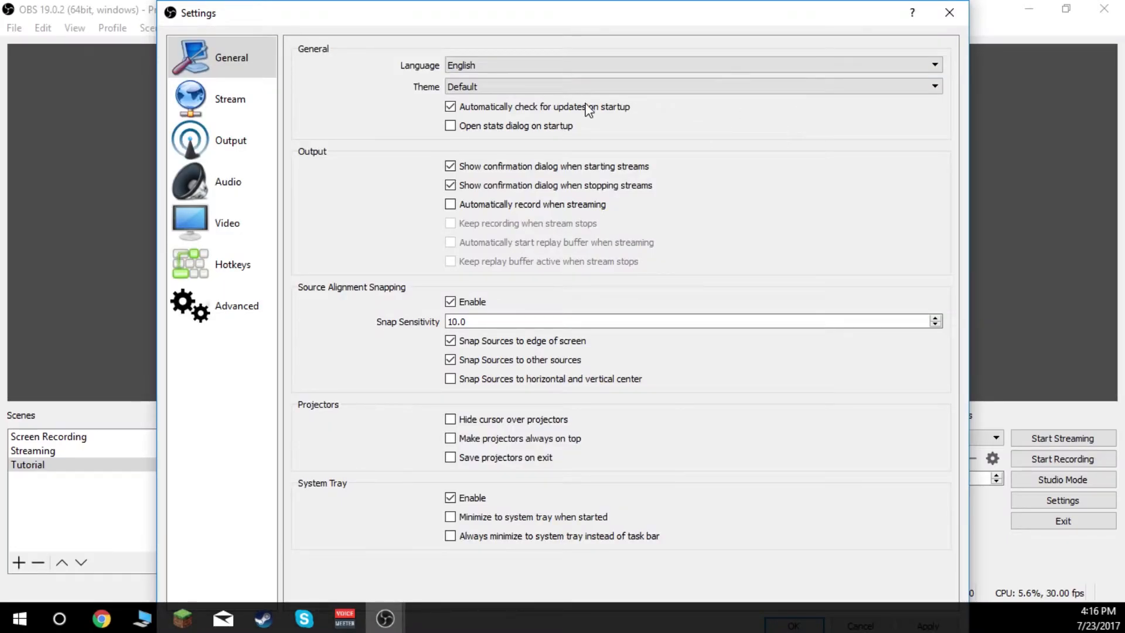
click(498, 89)
click(486, 101)
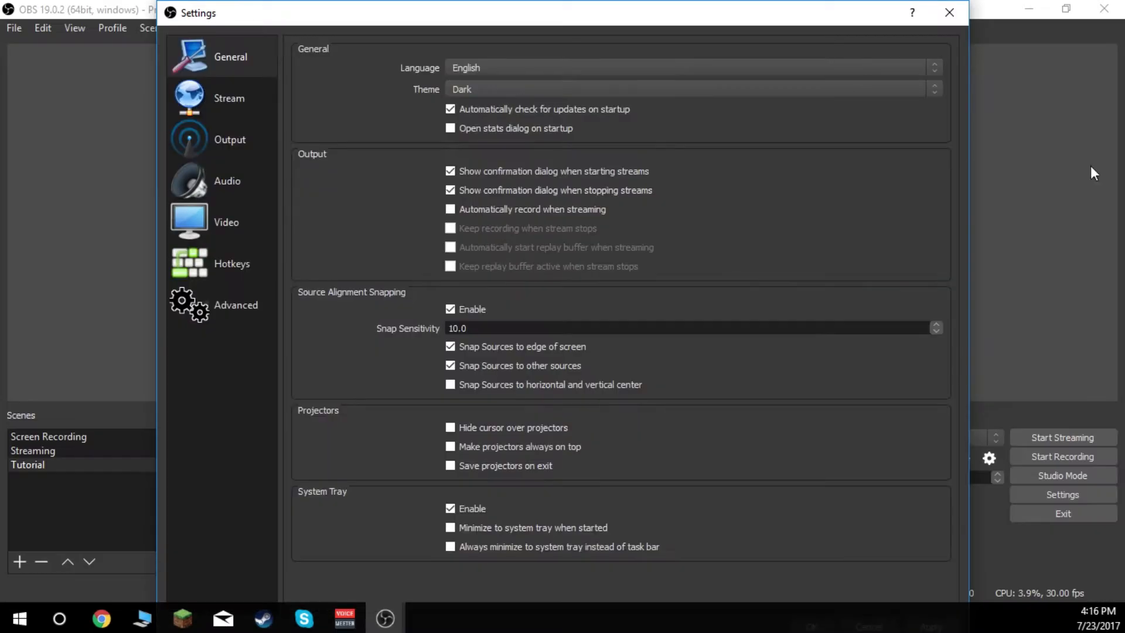
- Set the stream type to Custom Streaming Server in the stream settings
click(204, 98)
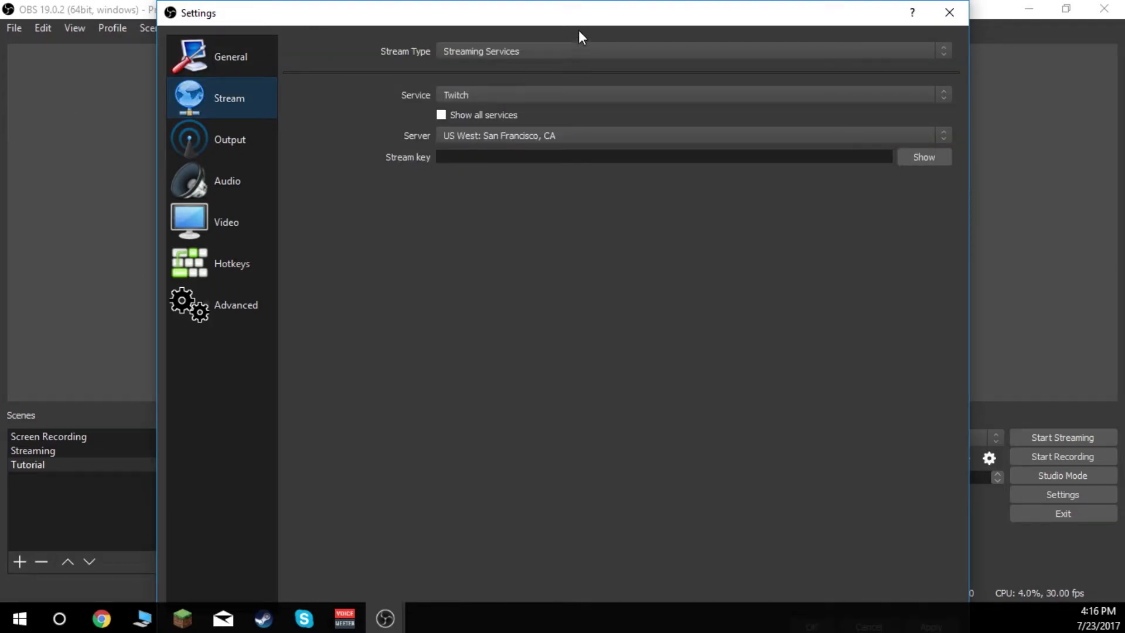
click(520, 58)
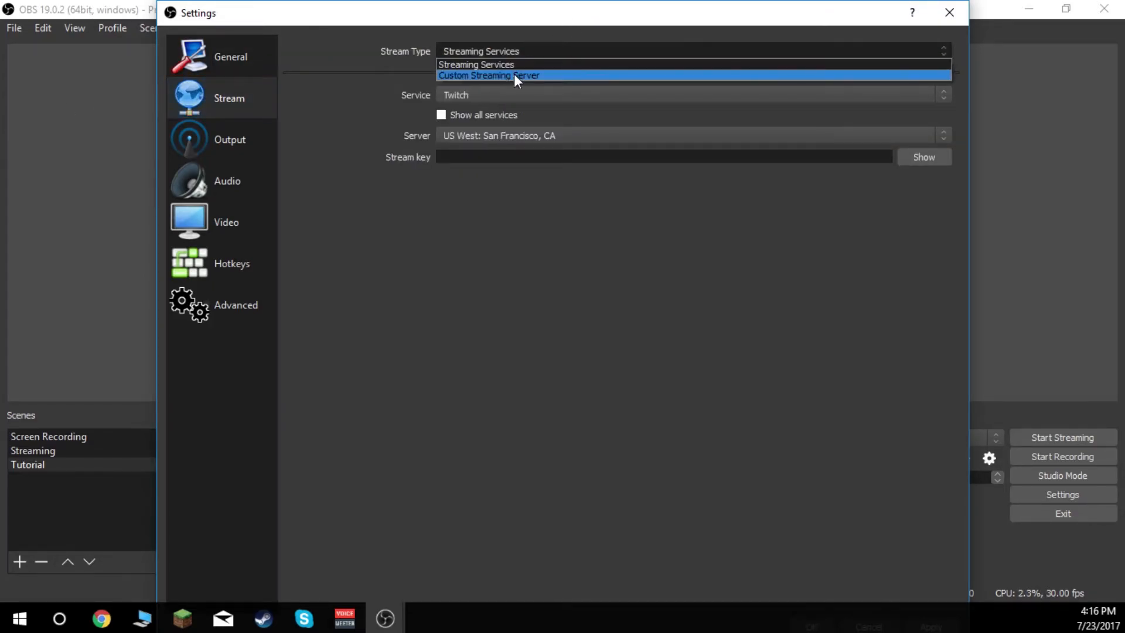
click(529, 75)
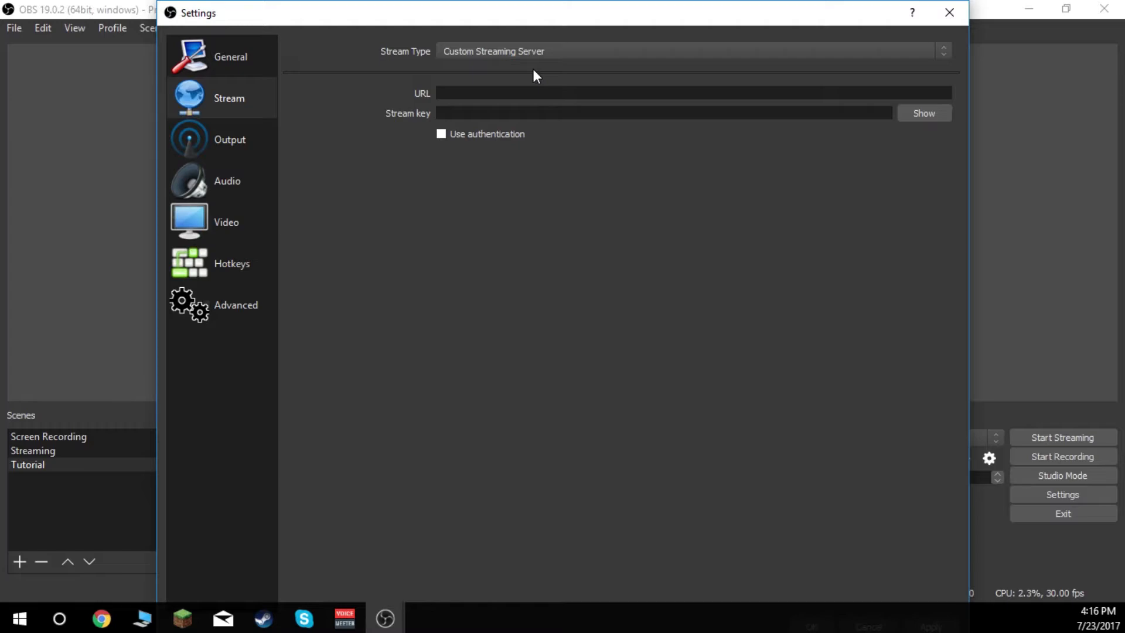
click(469, 51)
click(505, 77)
click(458, 93)
- Change the output mode to Advanced in the output settings
click(273, 141)
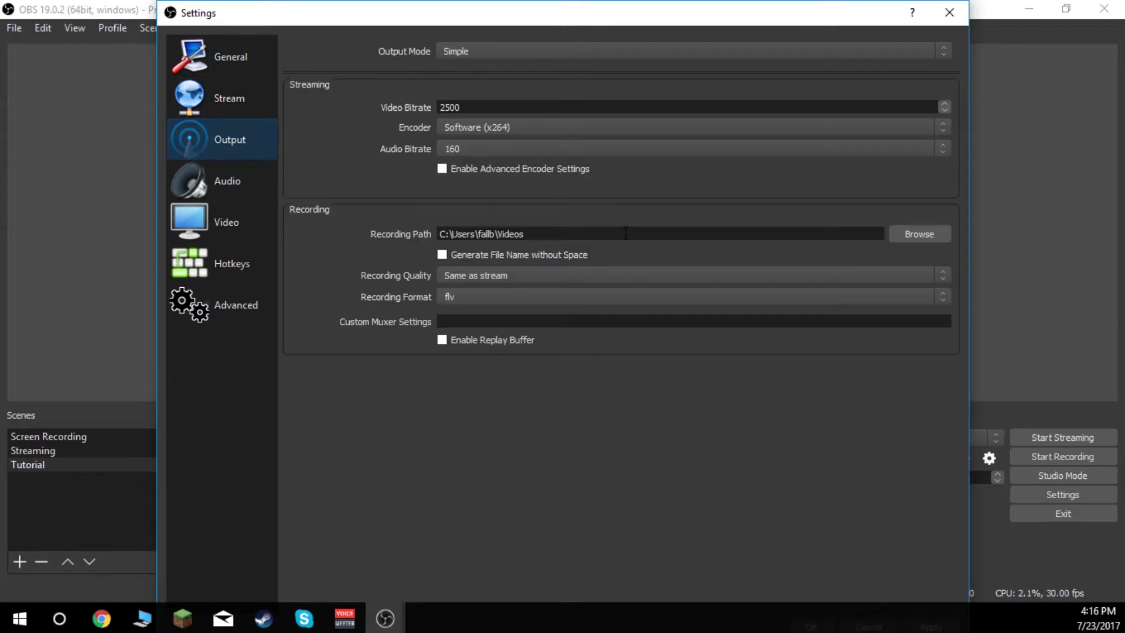
click(504, 49)
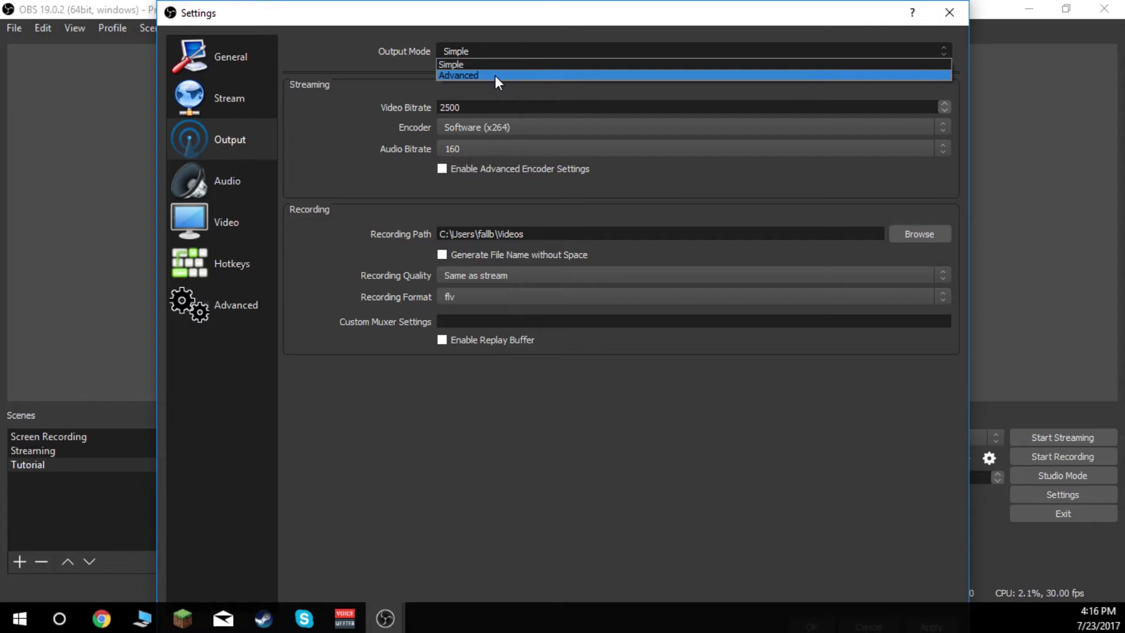
click(495, 75)
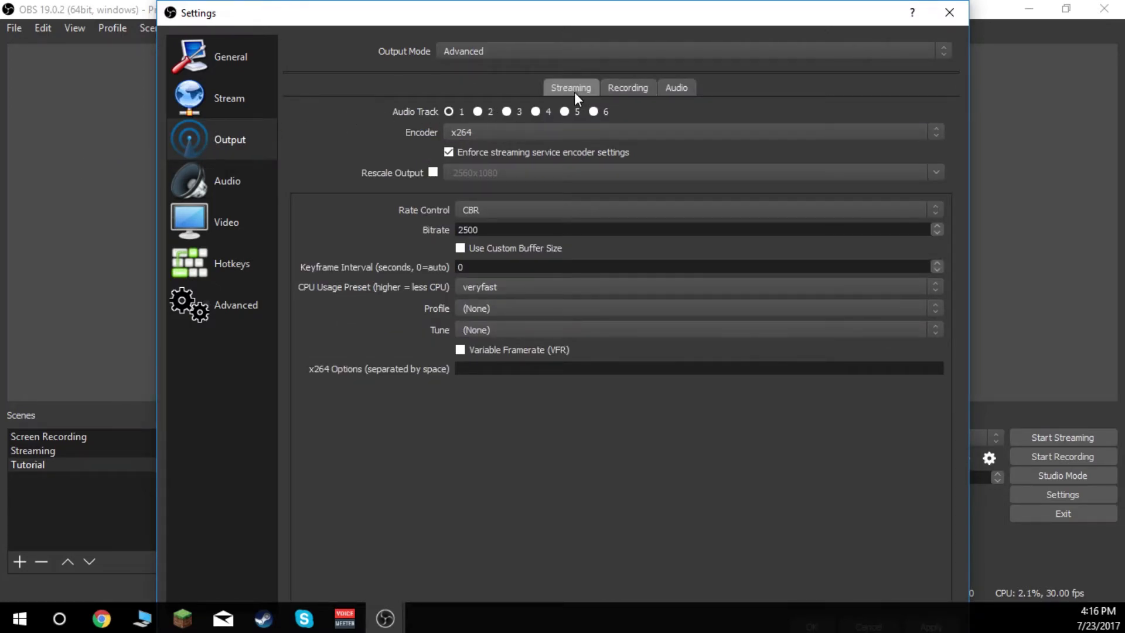
- Try the NVENC H.264 encoder for streaming and switch back to x264
click(490, 127)
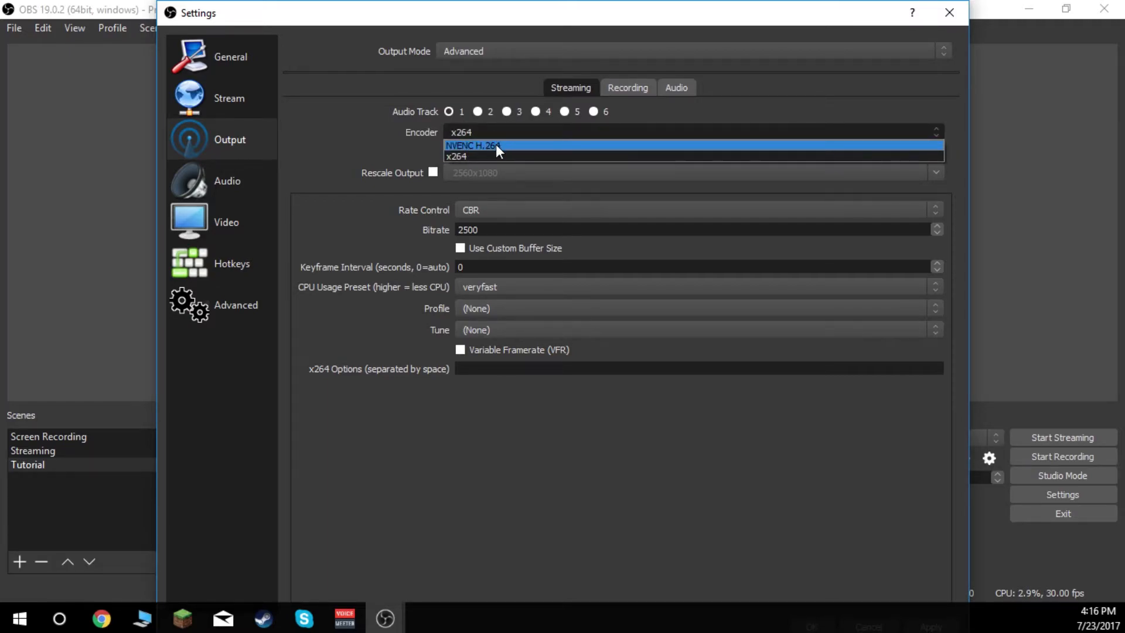
click(511, 144)
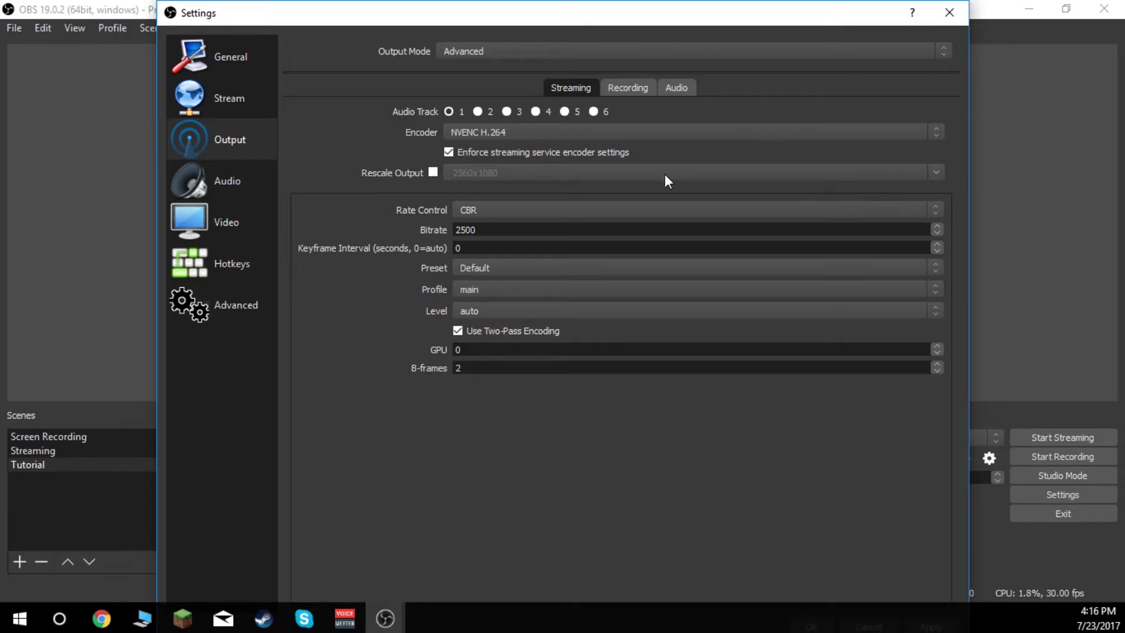
click(541, 135)
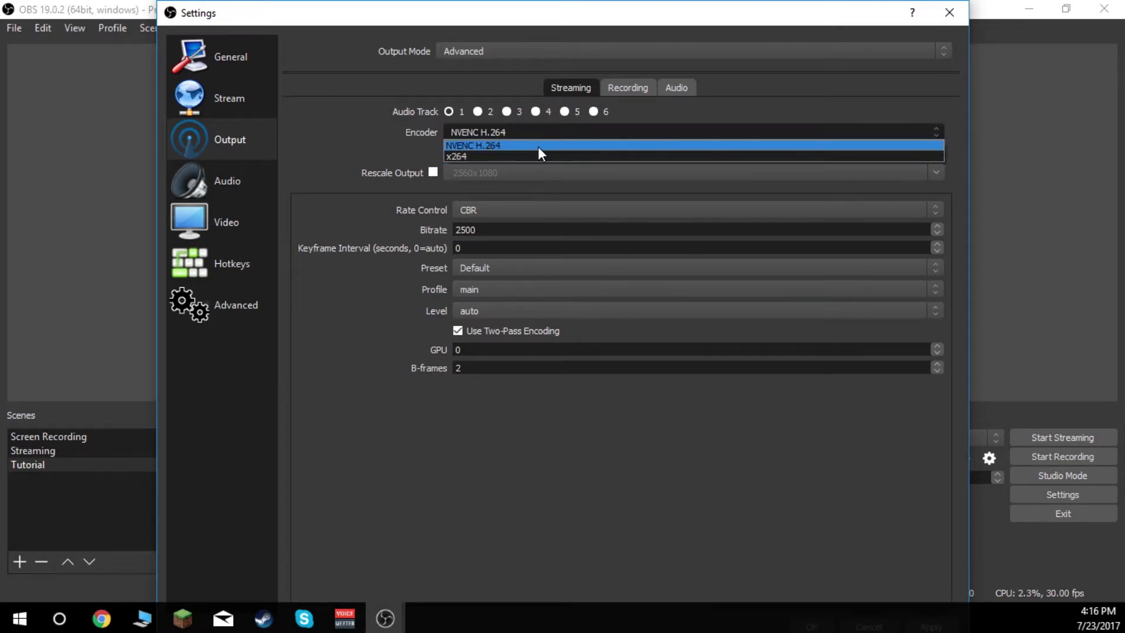
click(549, 157)
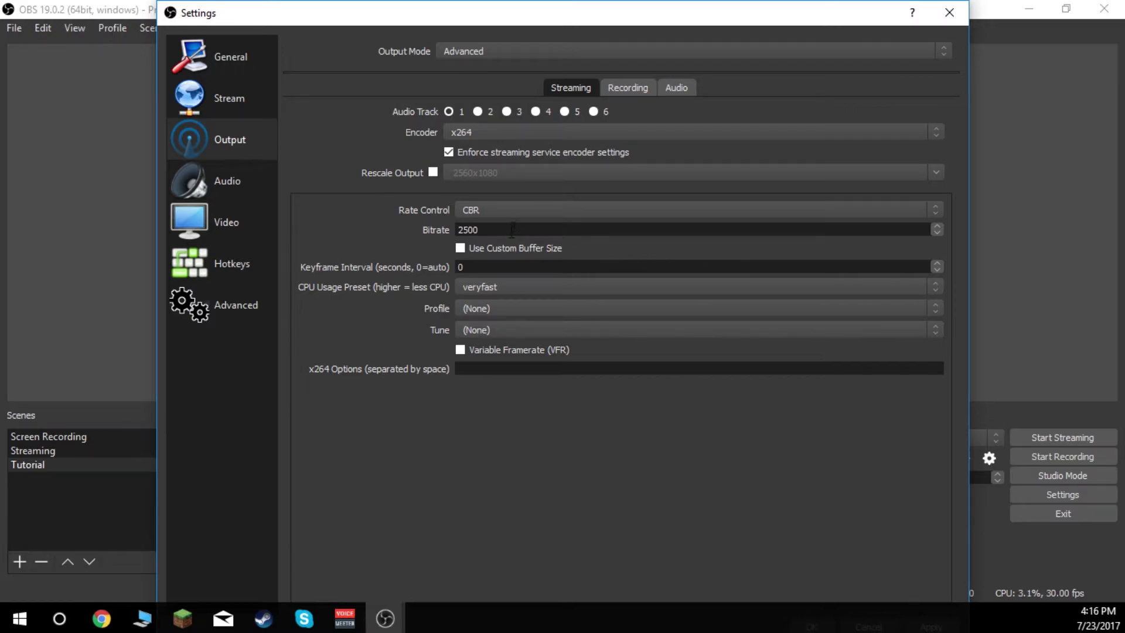
- Examine the CPU usage preset options of the x264 streaming encoder
click(500, 289)
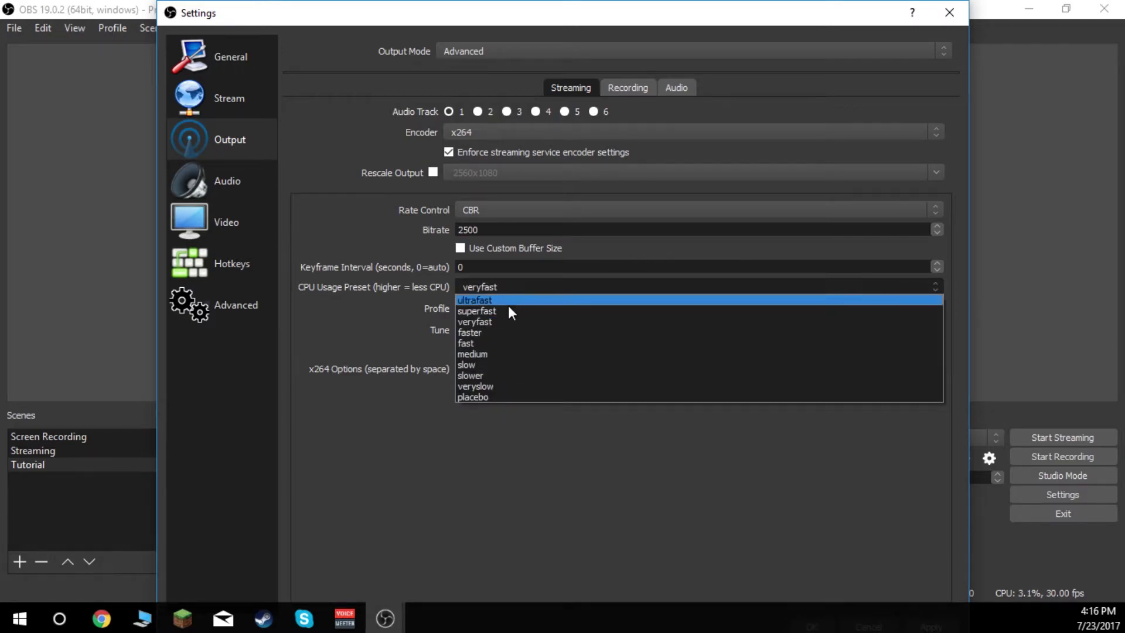
click(504, 316)
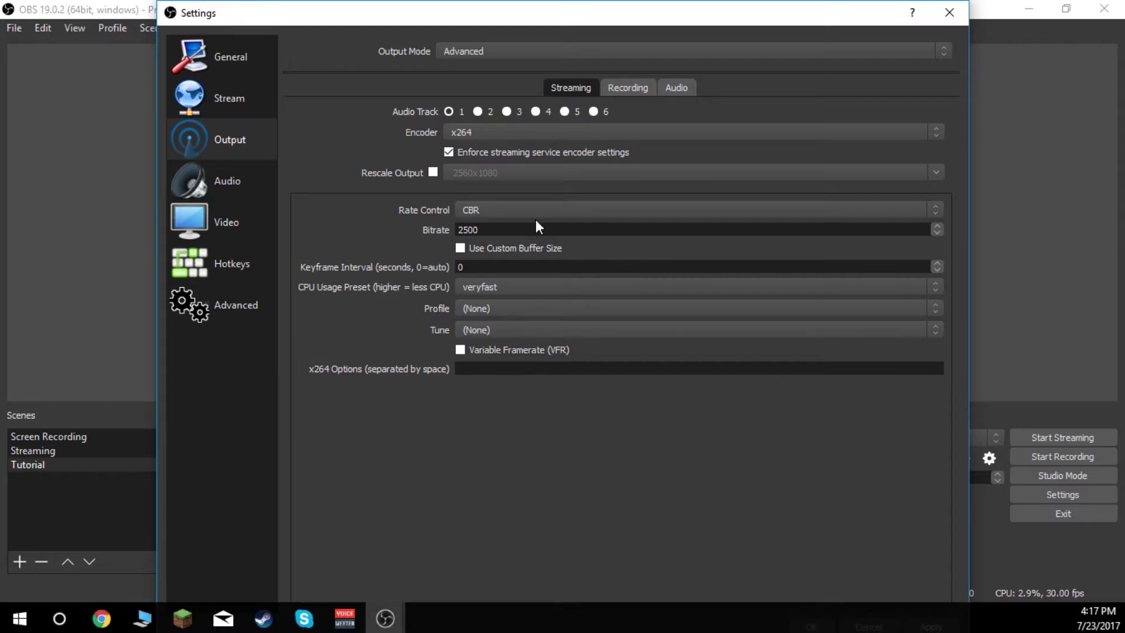
click(497, 286)
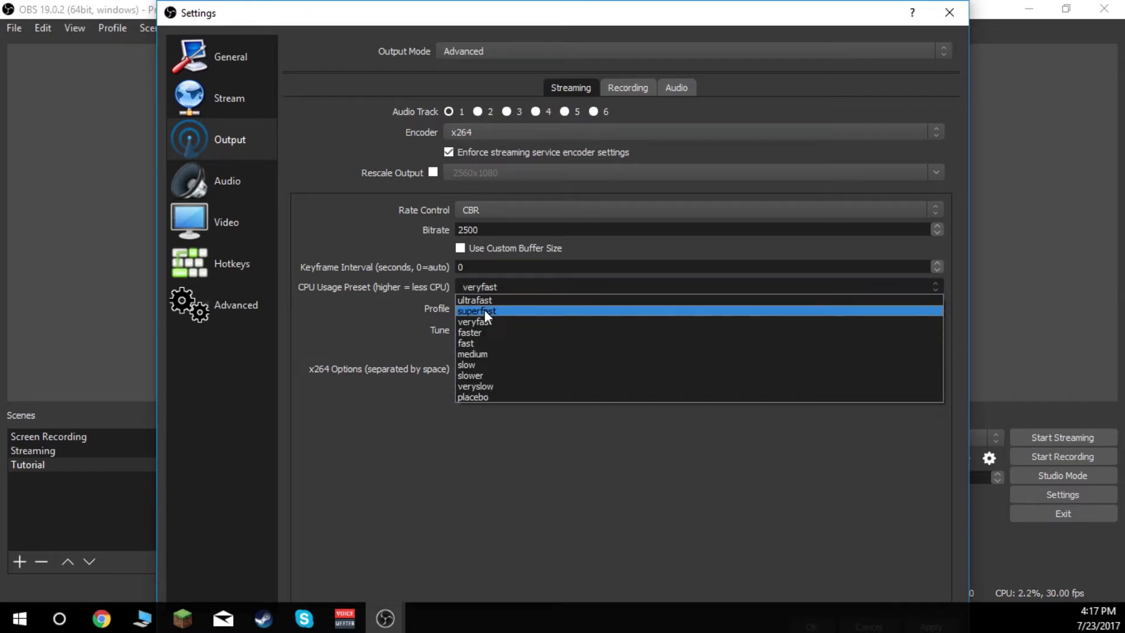
click(504, 477)
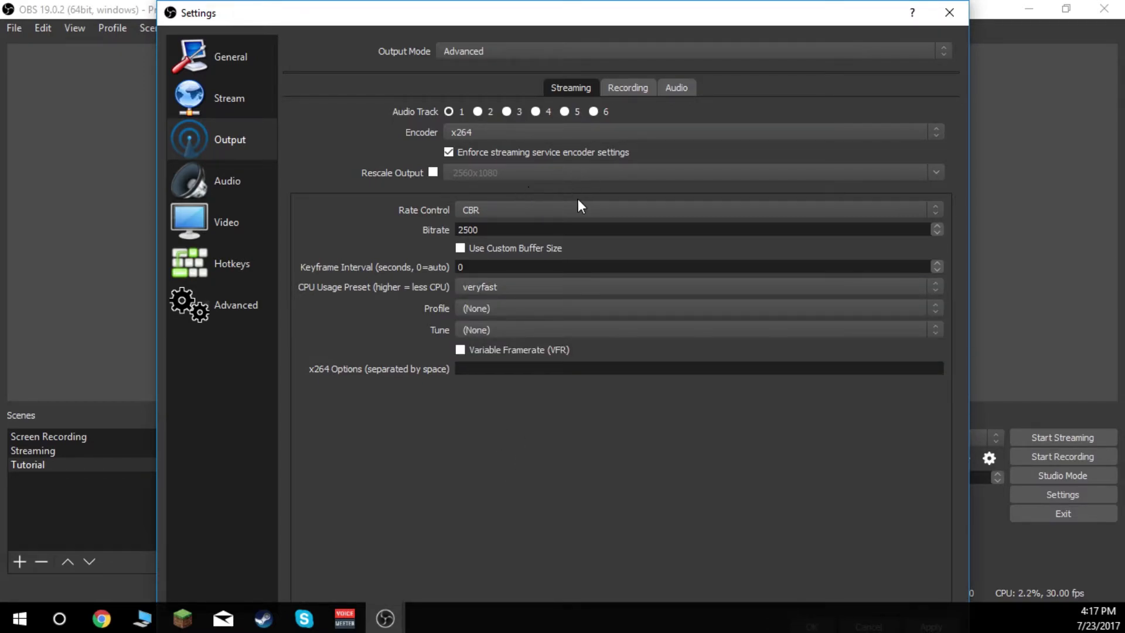
- Switch the streaming encoder to NVENC H.264, keep CBR rate control and set the bitrate to 6000
click(525, 133)
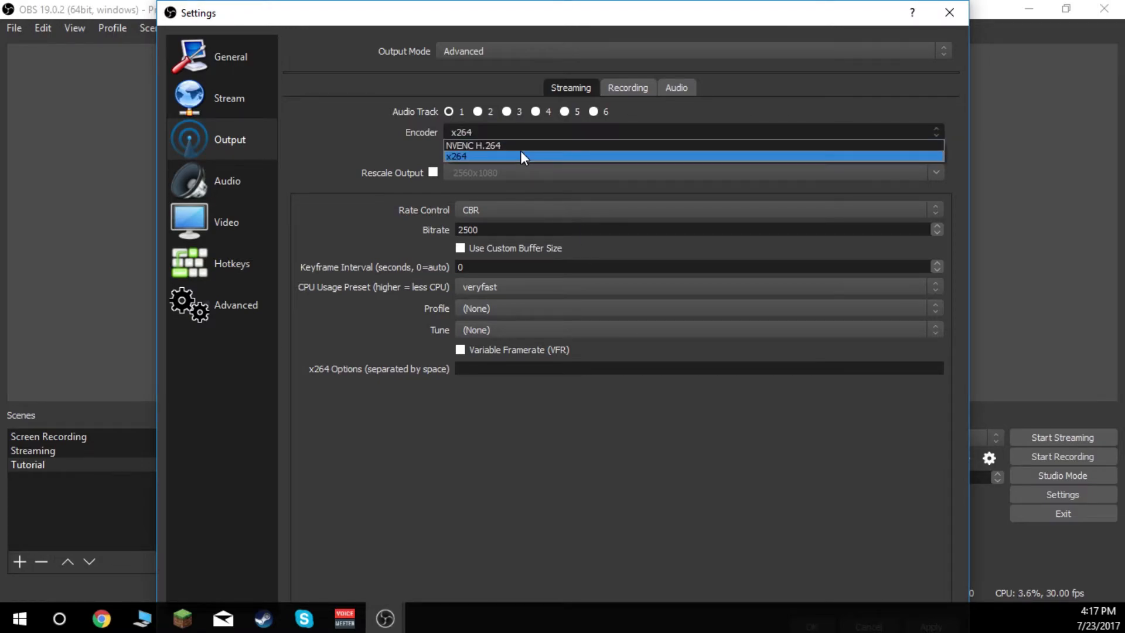
click(520, 150)
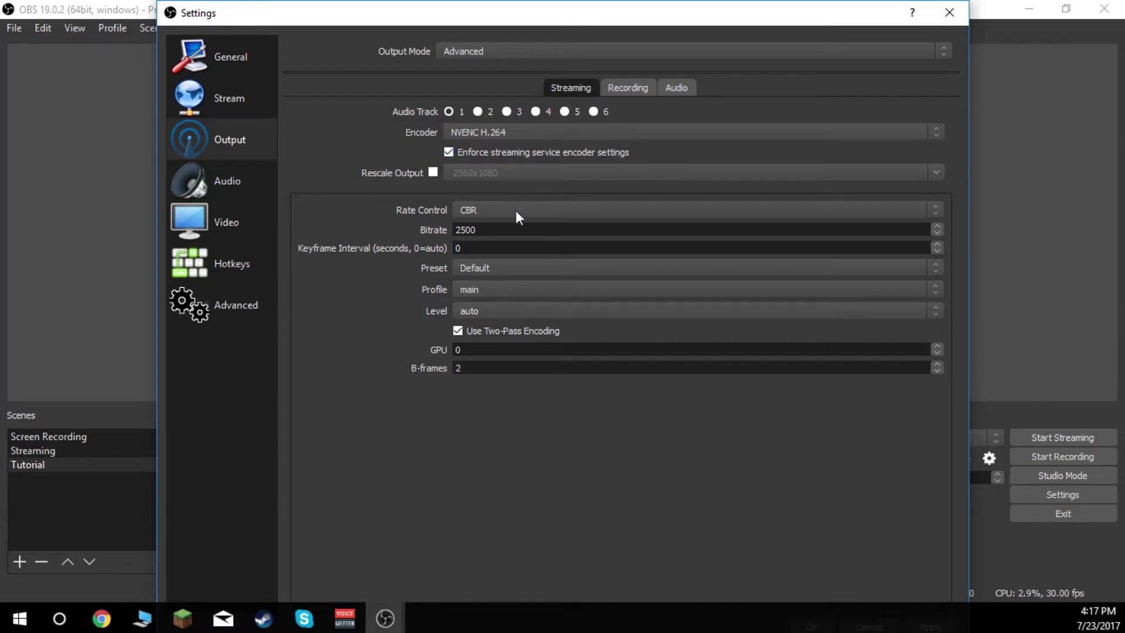
click(491, 210)
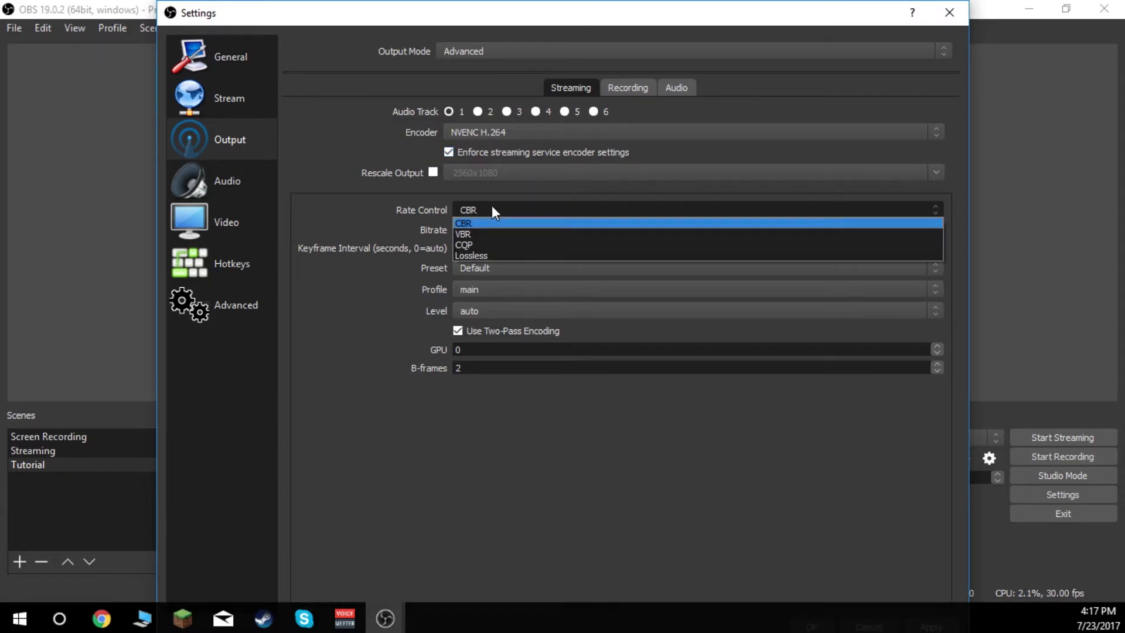
click(507, 517)
drag(495, 229, 406, 227)
text(6000)
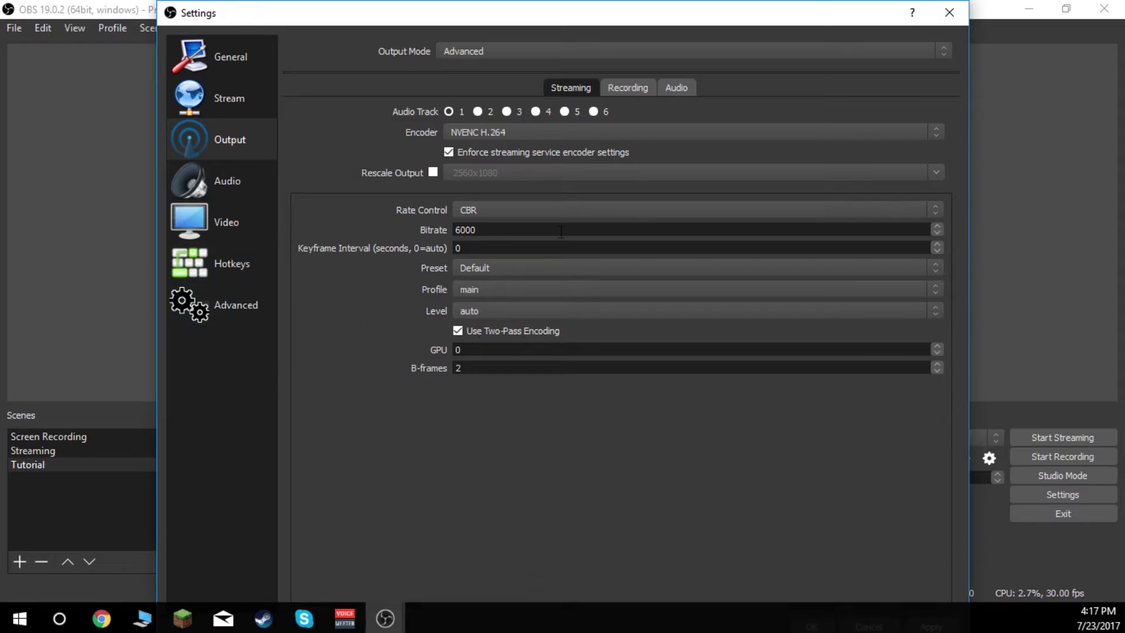
drag(562, 229, 419, 237)
click(628, 462)
- Set the base canvas resolution to 1980x1080 and the output resolution to 1920x1080 in the video settings
click(244, 218)
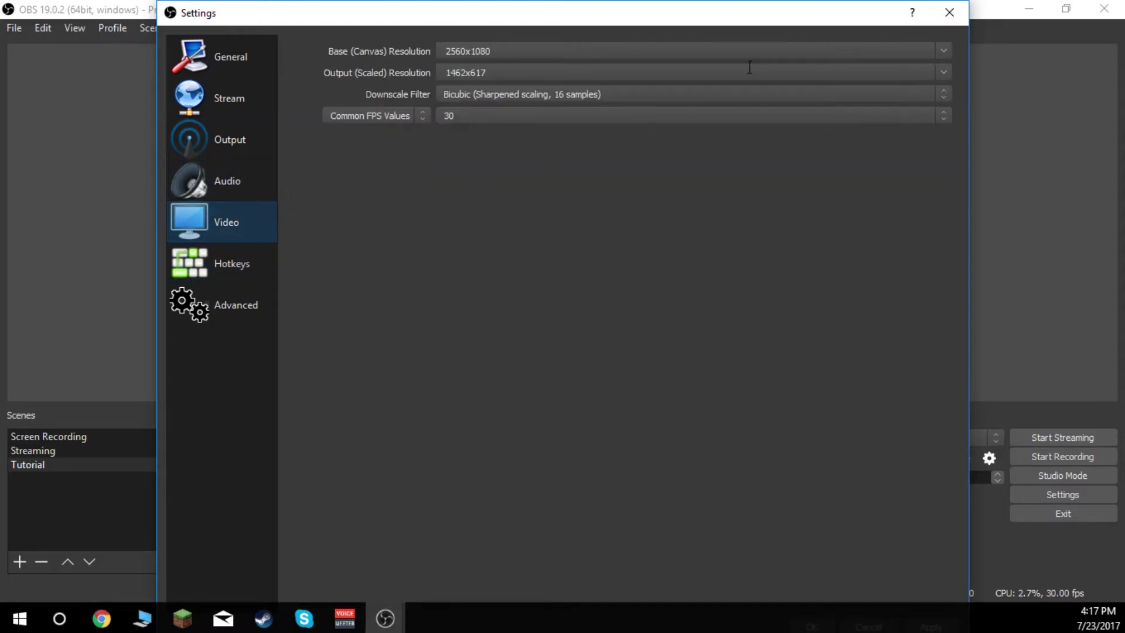
double_click(534, 51)
text(1980x1080)
key(Tab)
text(1920x1080)
- Set the common FPS value to 60 and the downscale filter to Lanczos (Sharpened scaling, 32 samples)
click(478, 117)
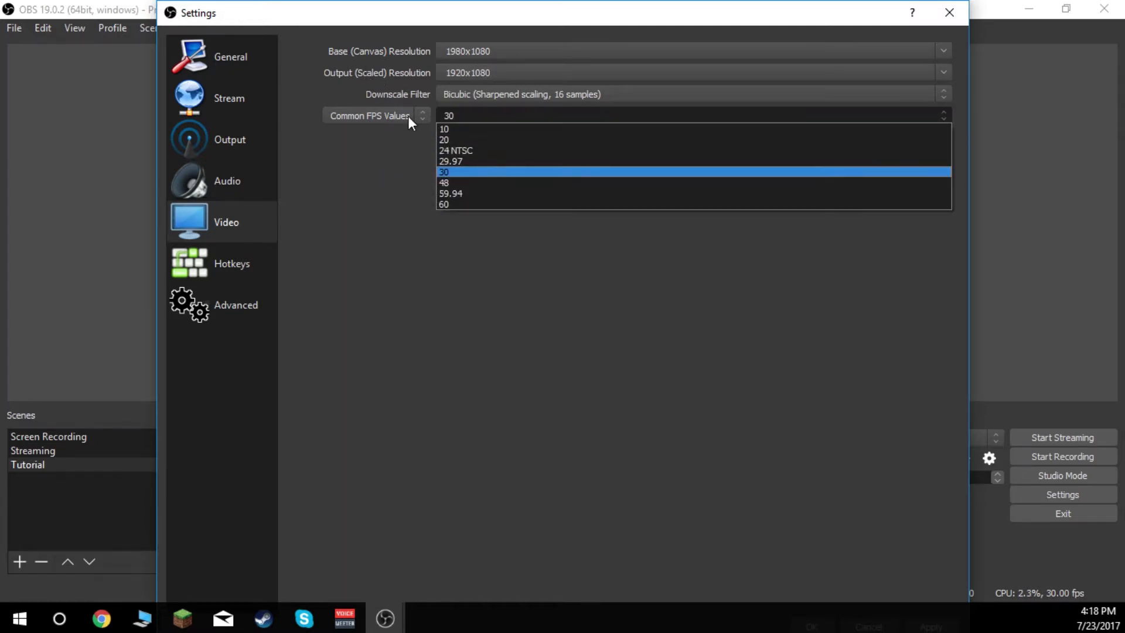
click(473, 203)
click(517, 94)
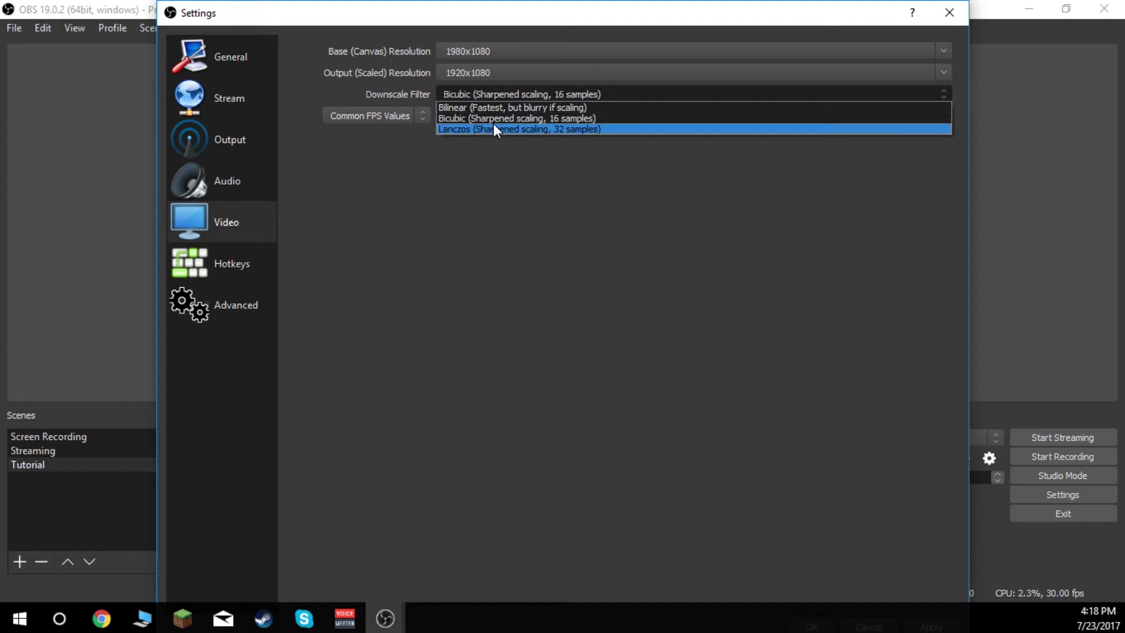
click(493, 128)
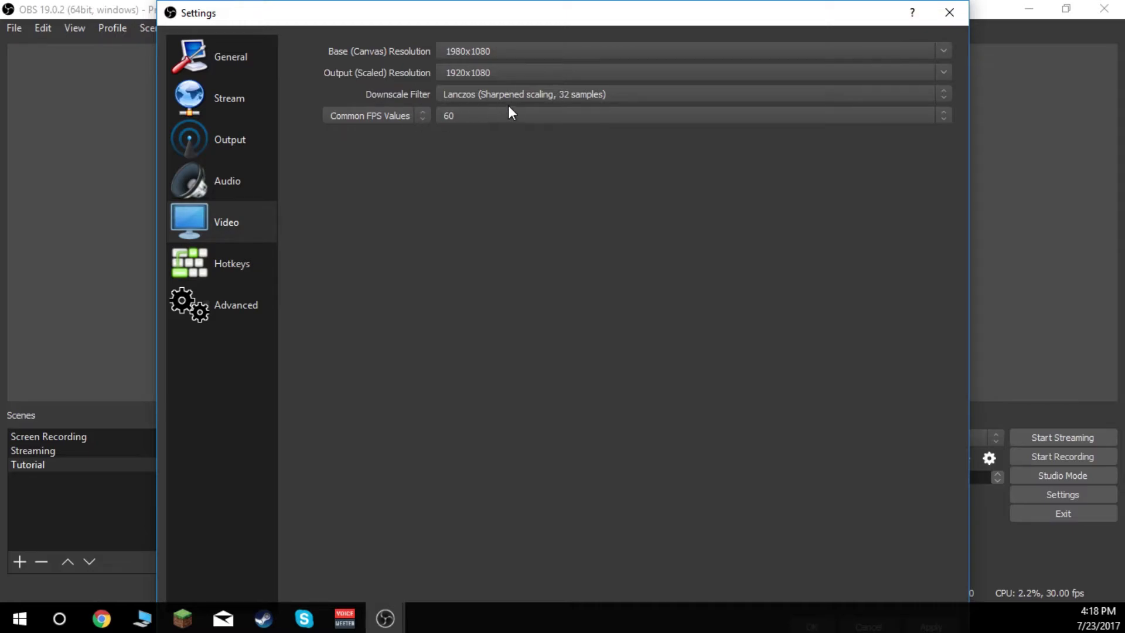
- Examine the desktop audio device, microphone device and sample rate options in the audio settings
click(233, 176)
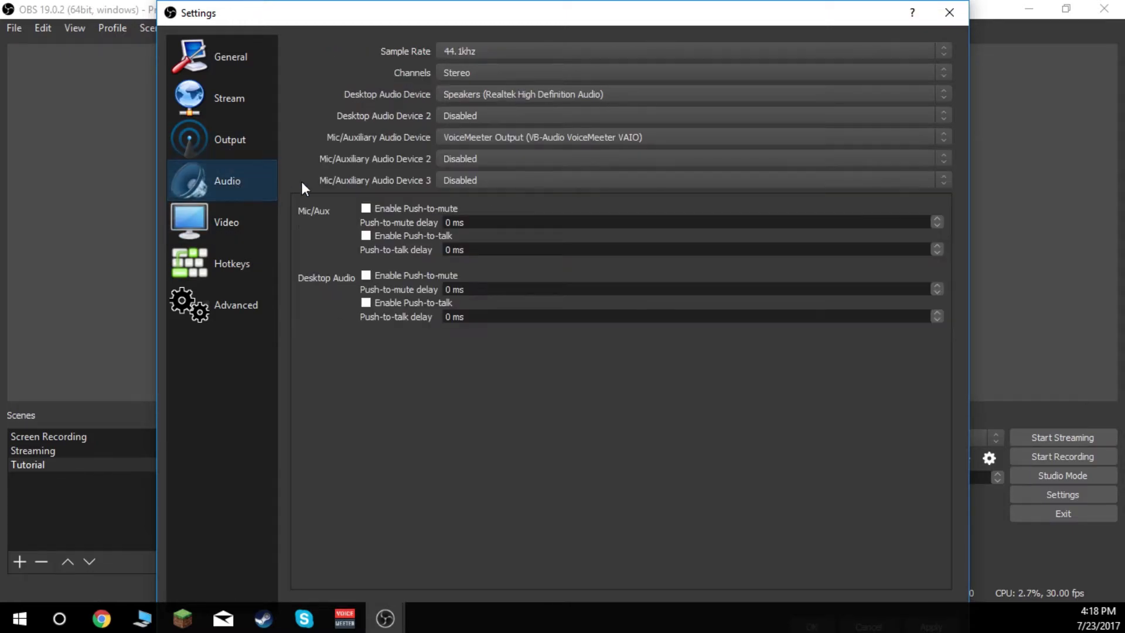
click(504, 94)
click(492, 516)
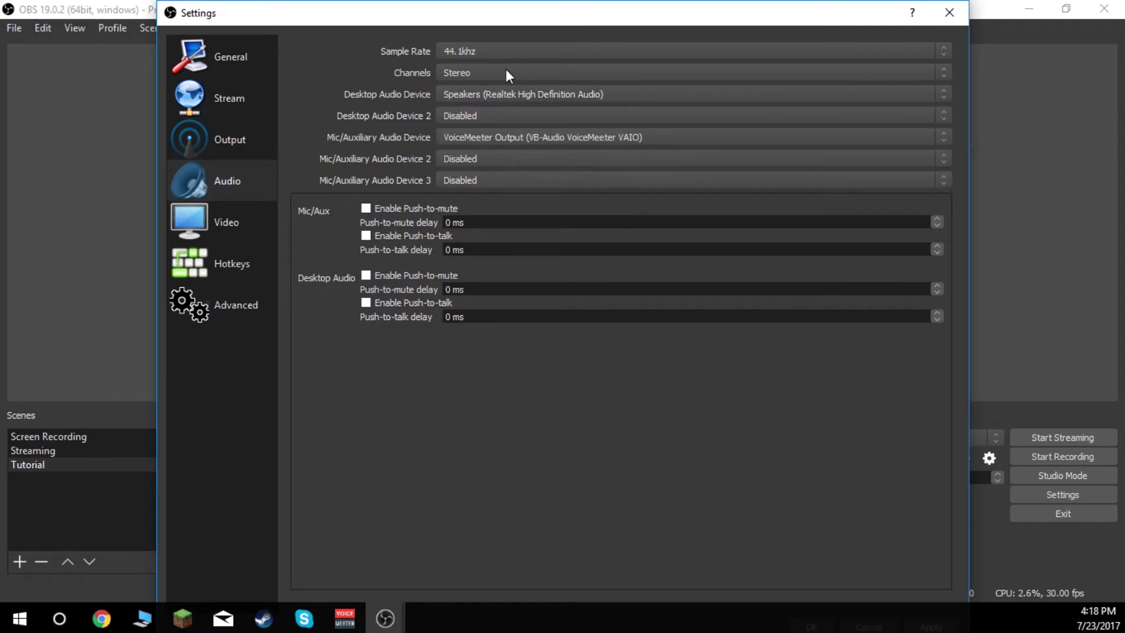
click(546, 136)
click(562, 252)
click(251, 176)
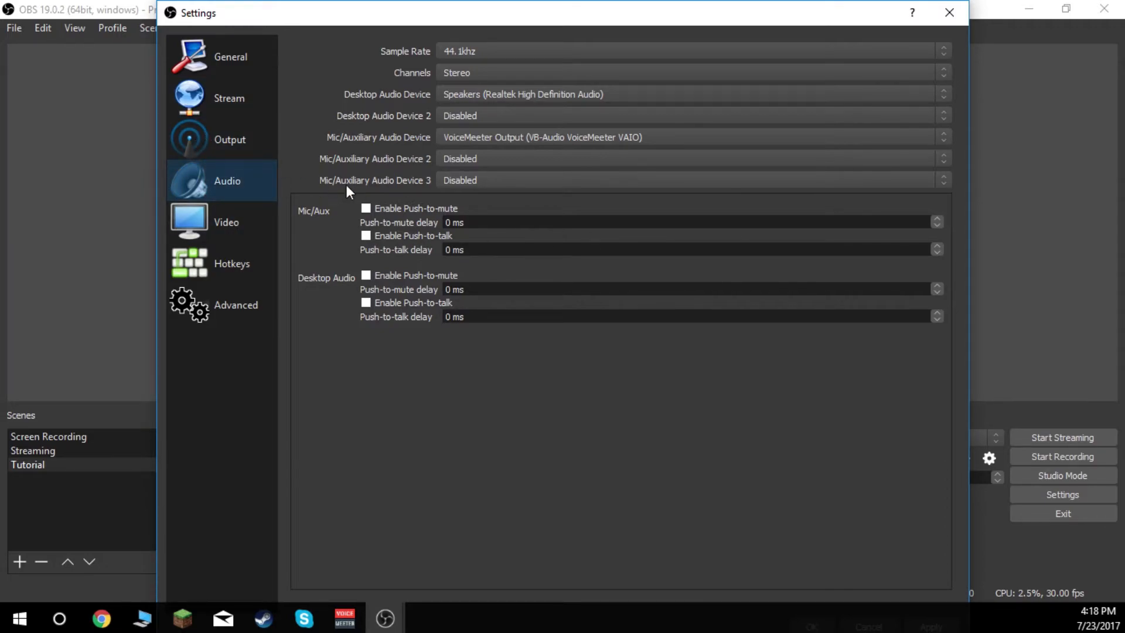
click(455, 50)
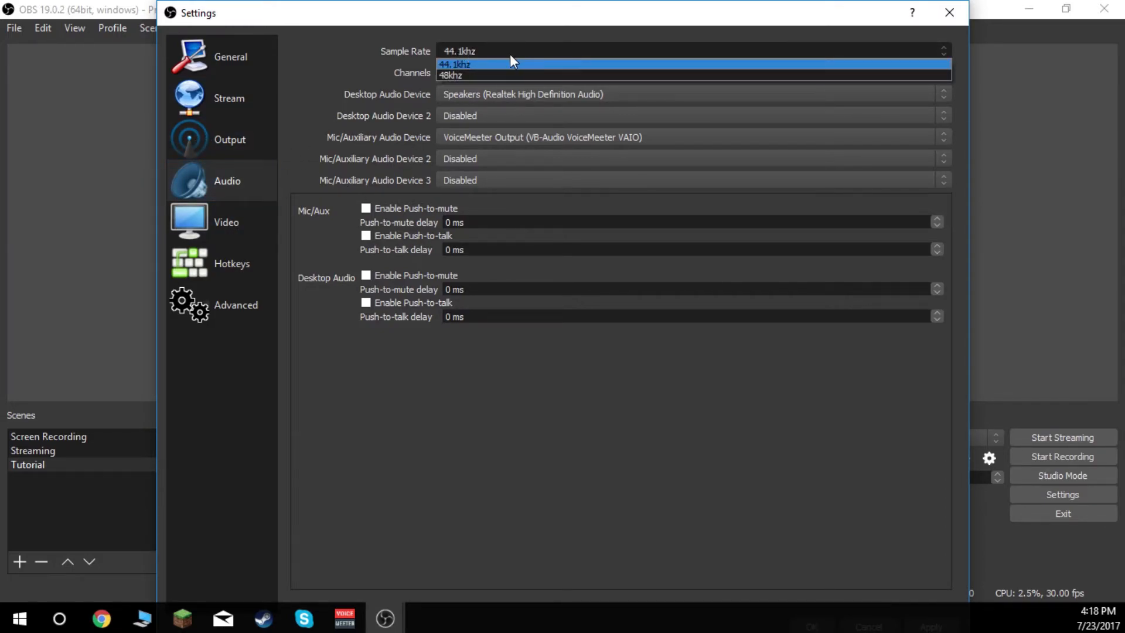
click(455, 56)
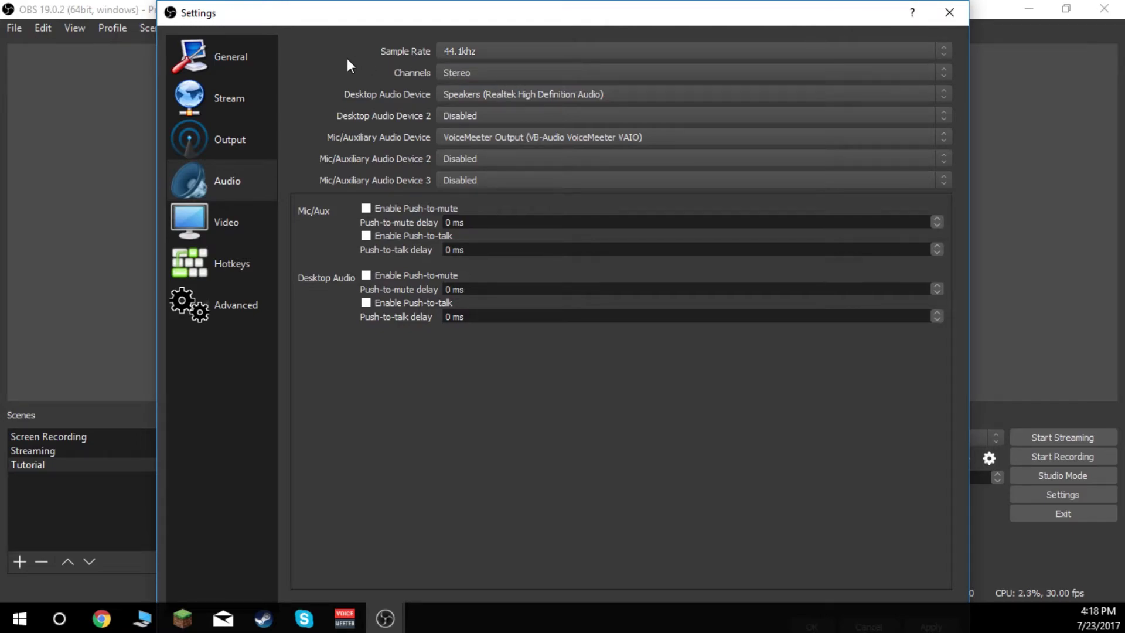
- Set the NVENC streaming preset to Low-Latency High Performance and review the profile and level options
click(245, 148)
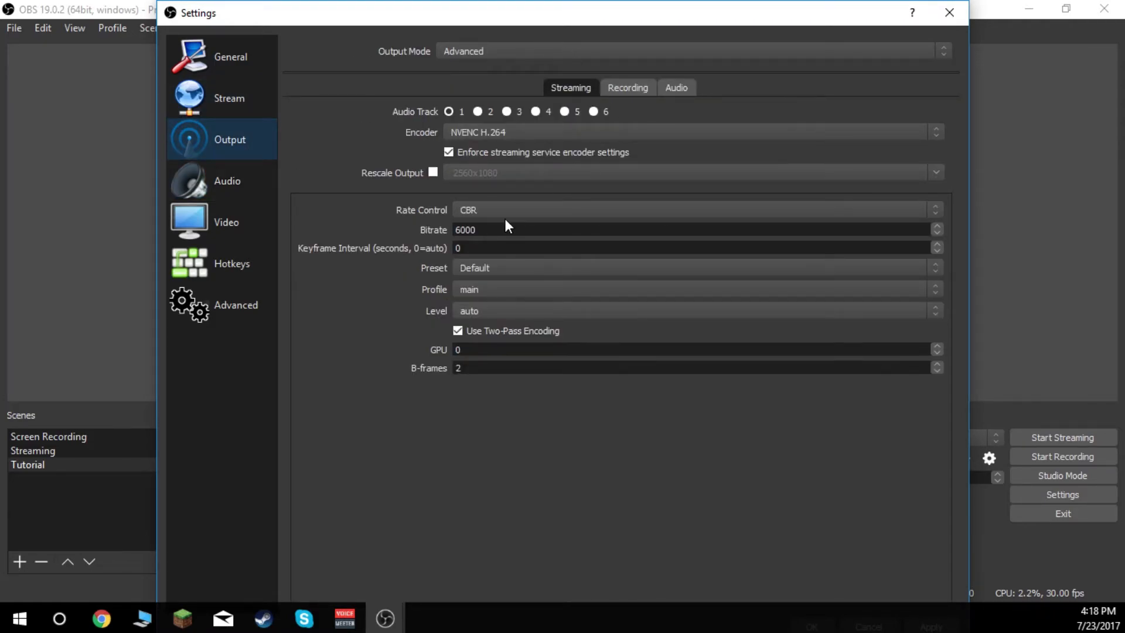
drag(478, 231, 387, 233)
click(226, 416)
click(508, 272)
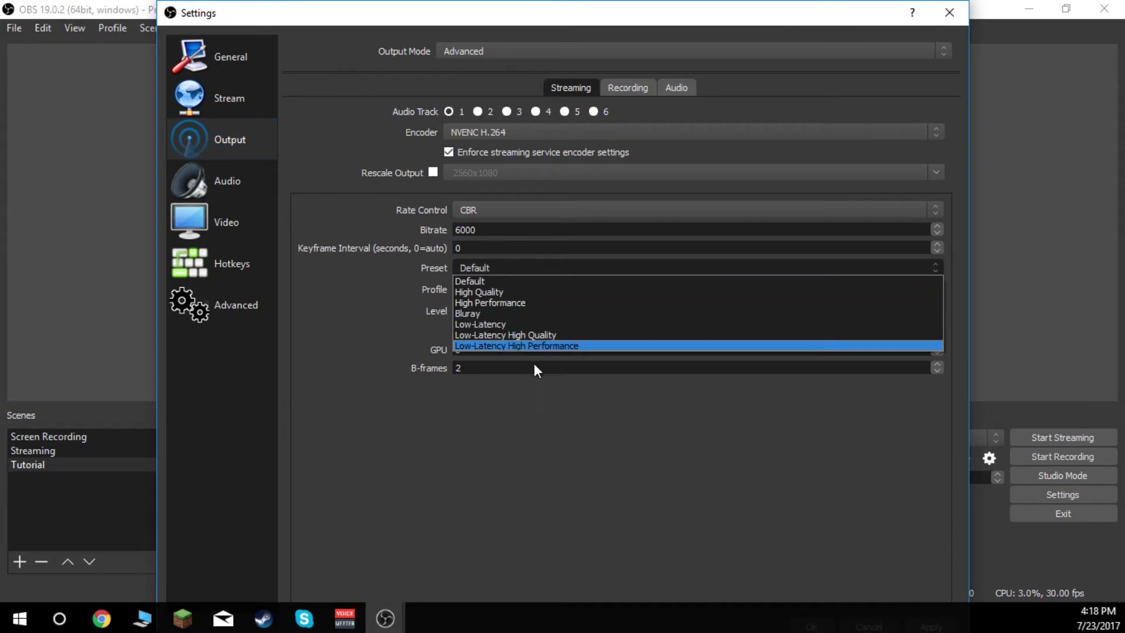
click(482, 347)
click(489, 295)
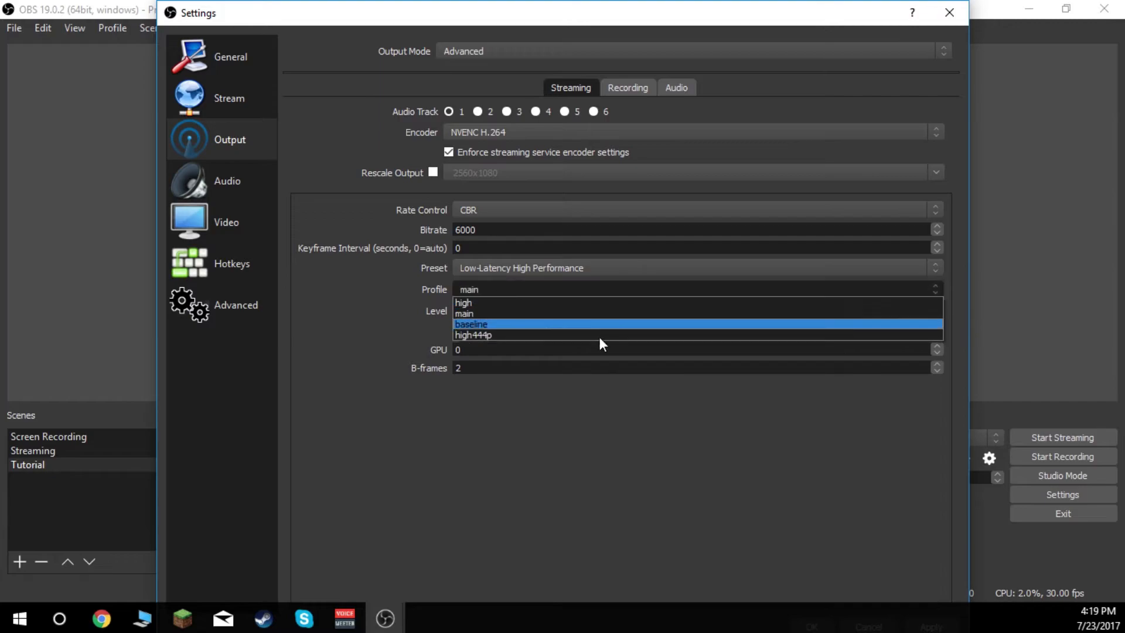
click(499, 415)
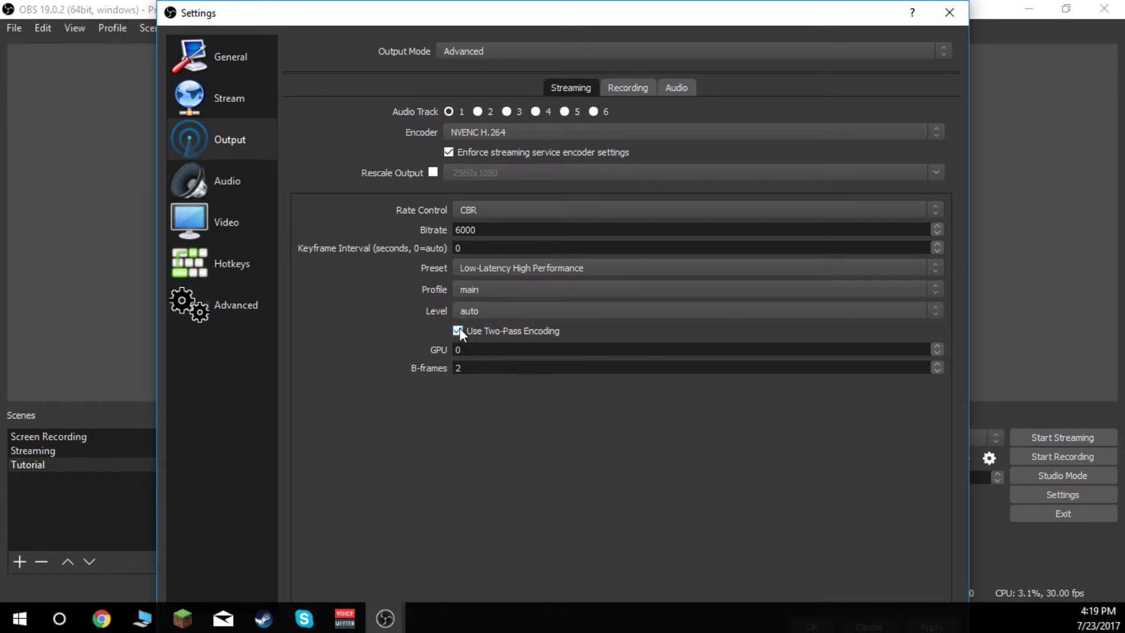
click(501, 311)
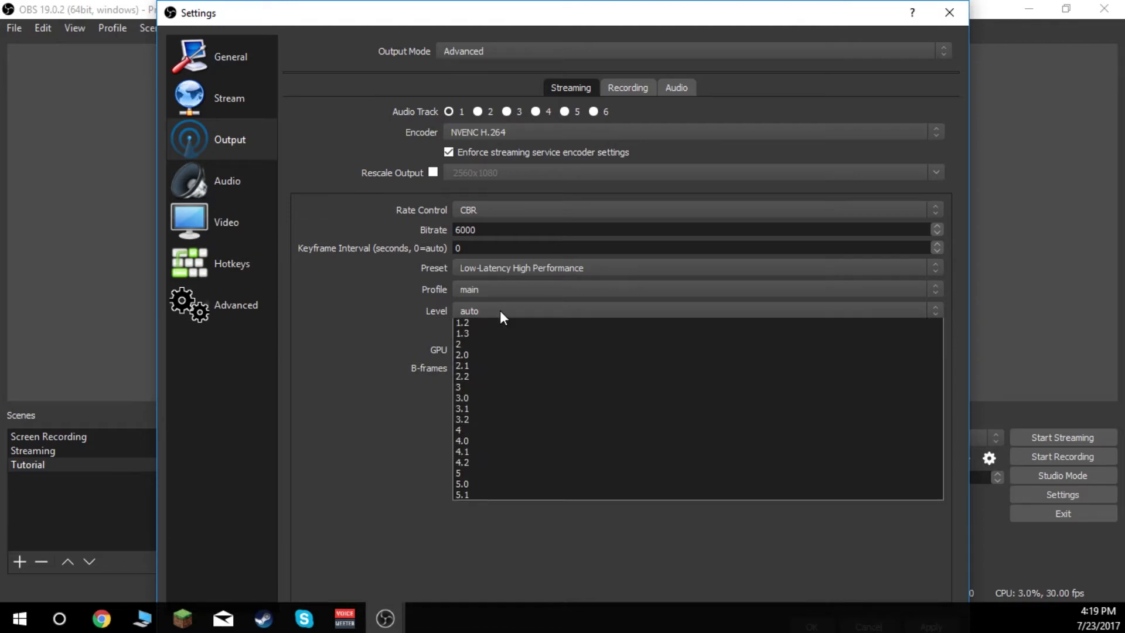
click(427, 407)
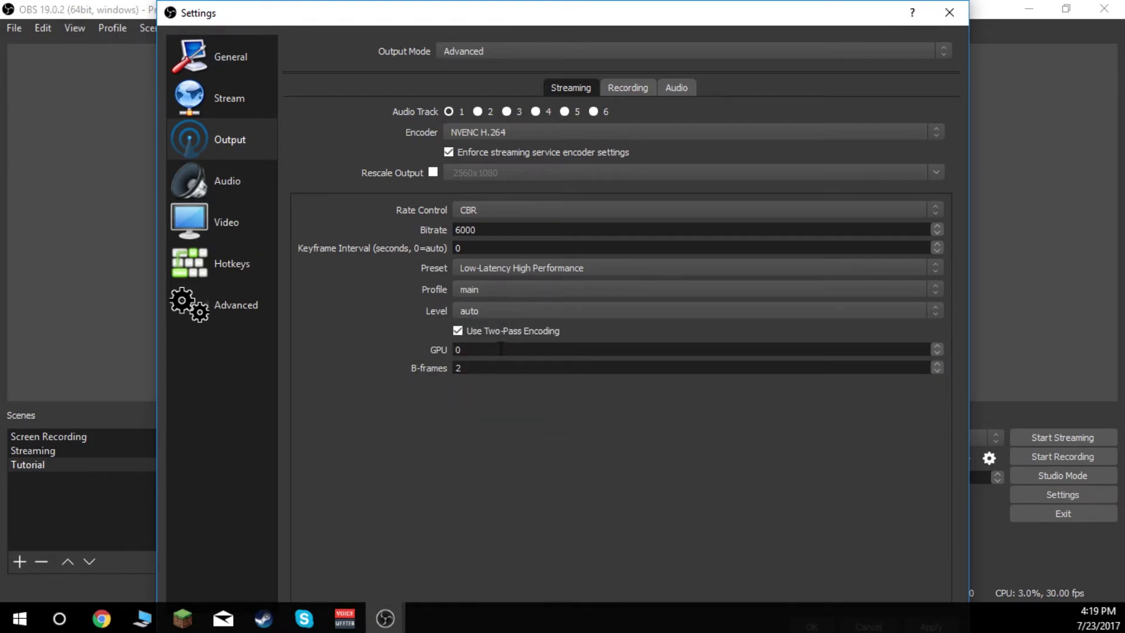
- Look through the available hotkeys for streaming, recording, scenes and sources in the hotkey settings
click(229, 268)
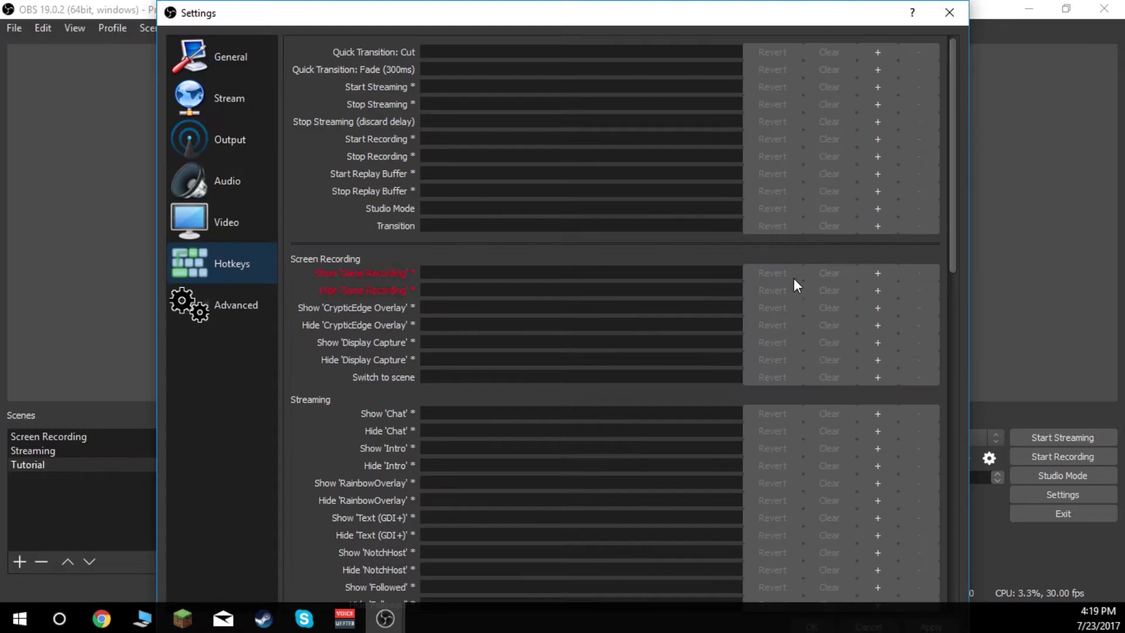
scroll(555, 431, down, 5)
scroll(555, 431, down, 6)
scroll(518, 413, up, 11)
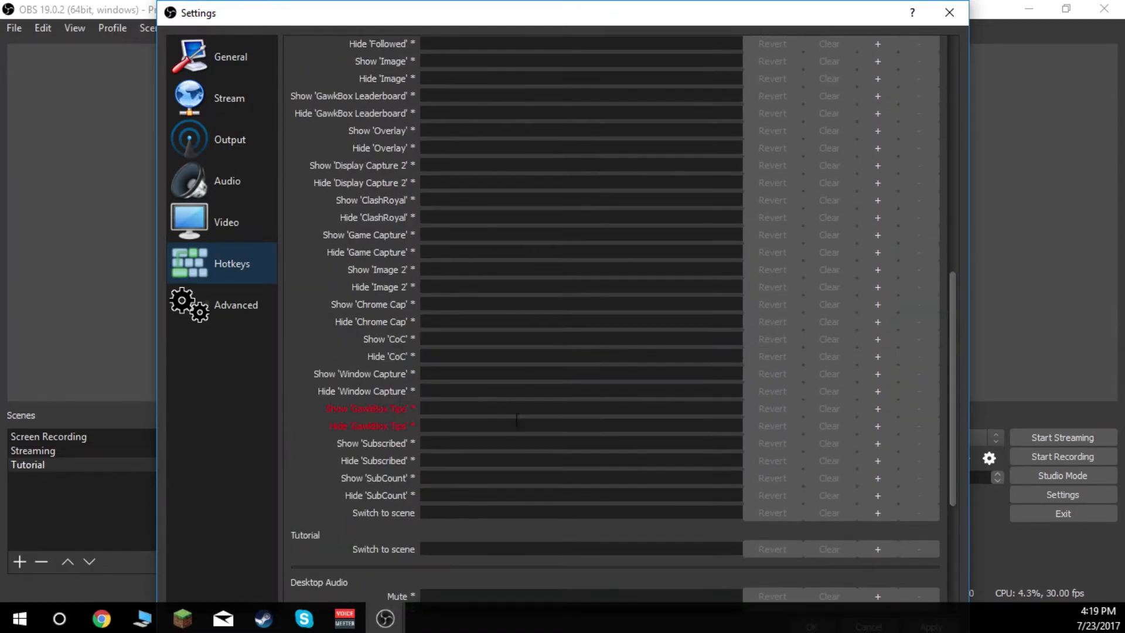
scroll(505, 417, up, 1)
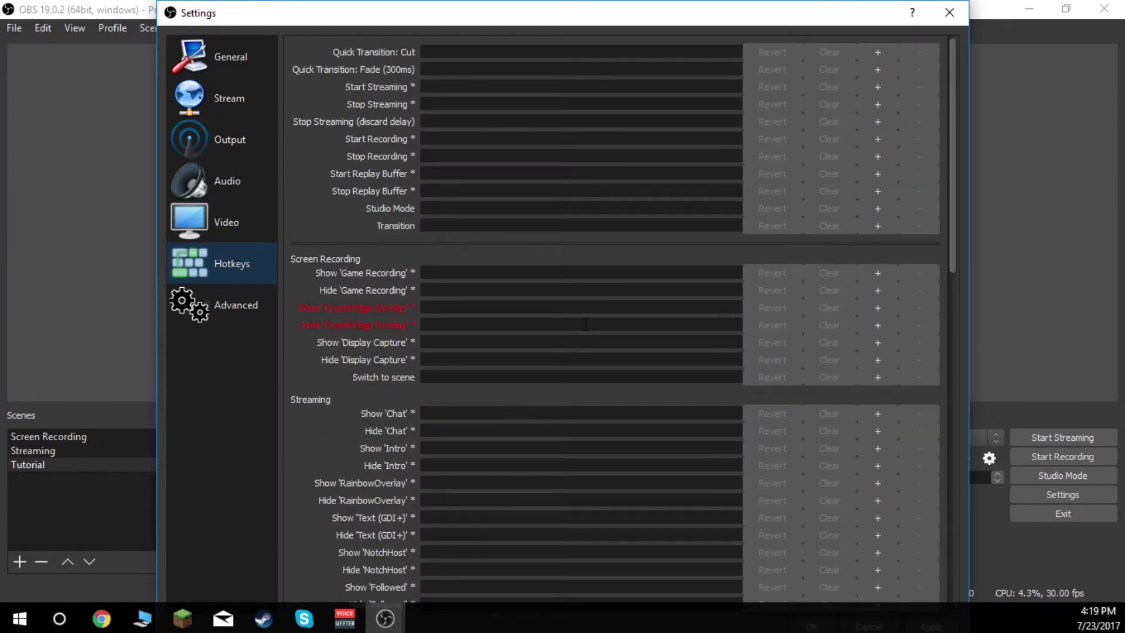
mouse_move(585, 324)
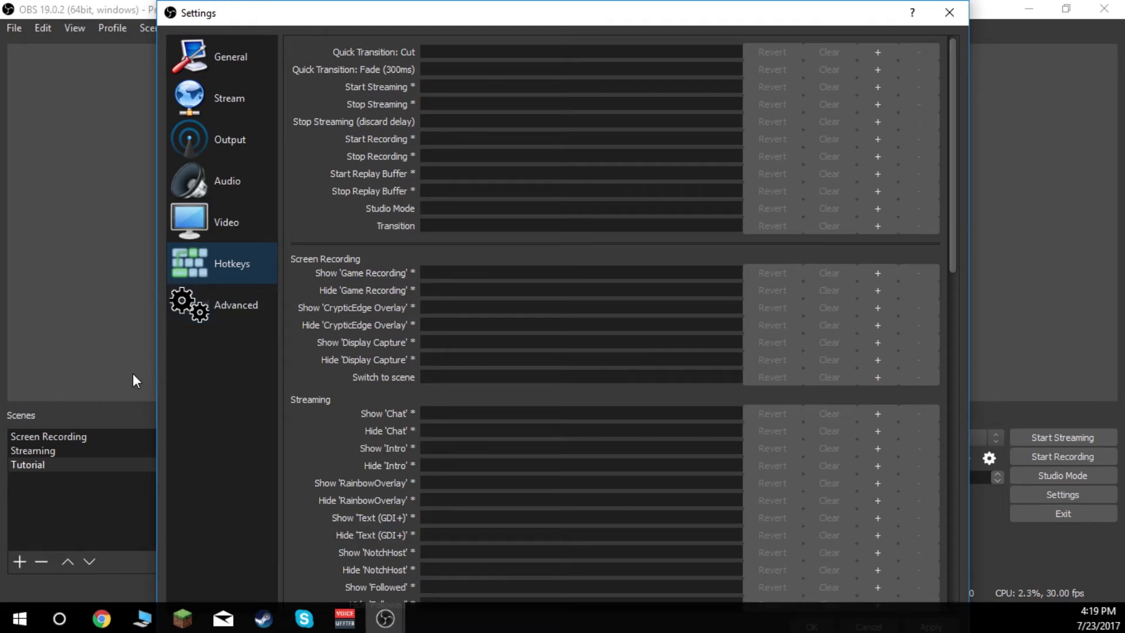
- Set the YUV color space to 709 in the advanced settings and review the process priority options
click(218, 321)
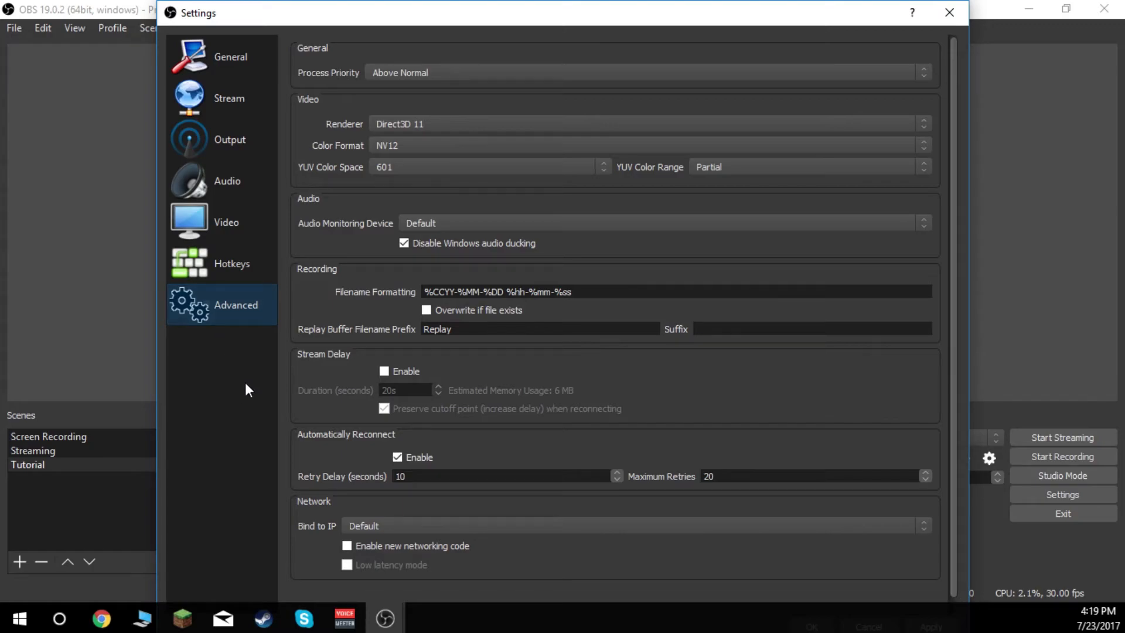
scroll(604, 222, down, 1)
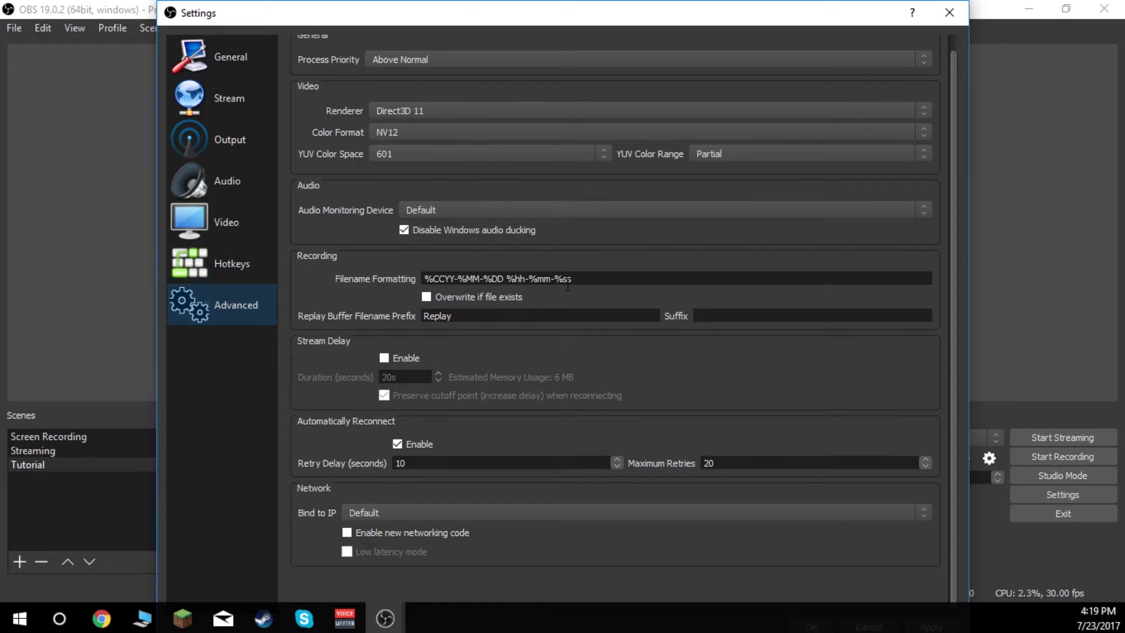
scroll(607, 156, up, 2)
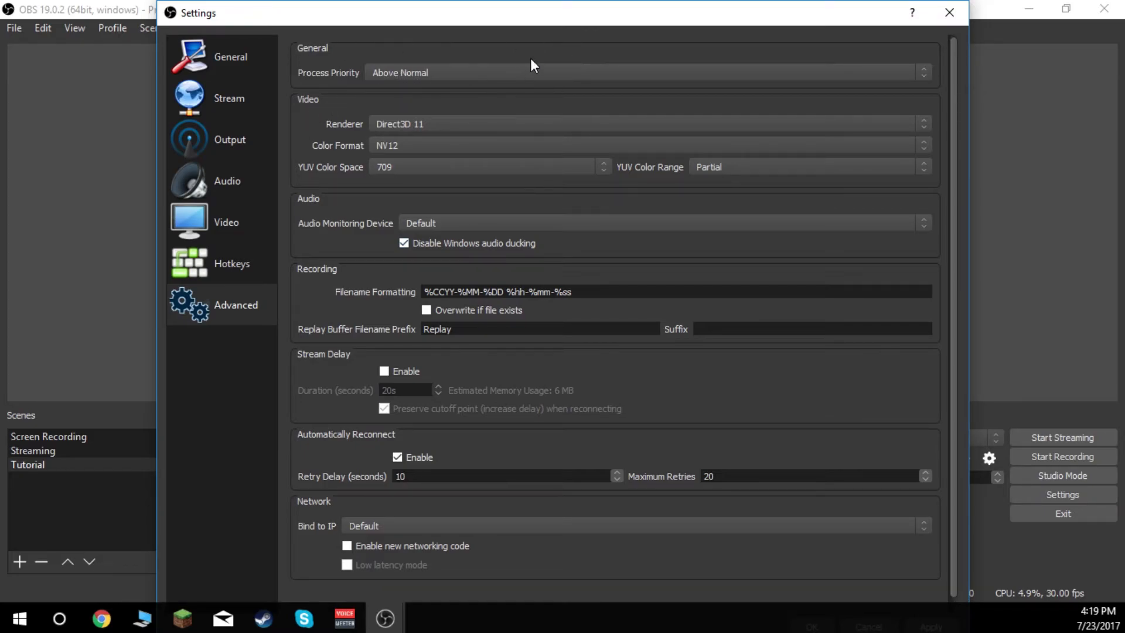
click(414, 74)
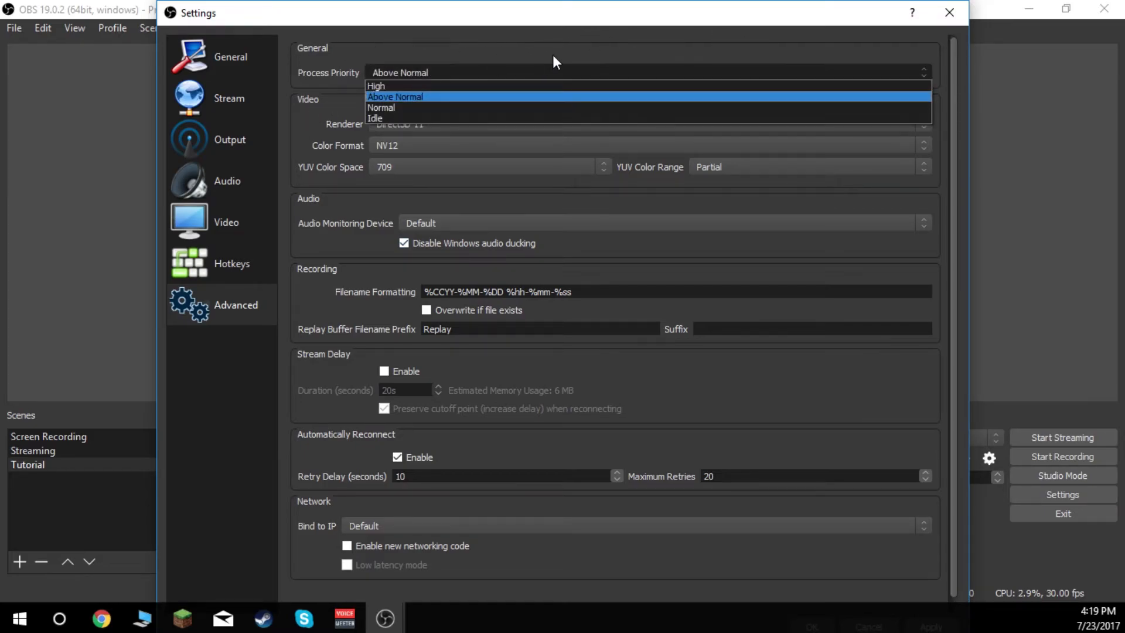
click(464, 24)
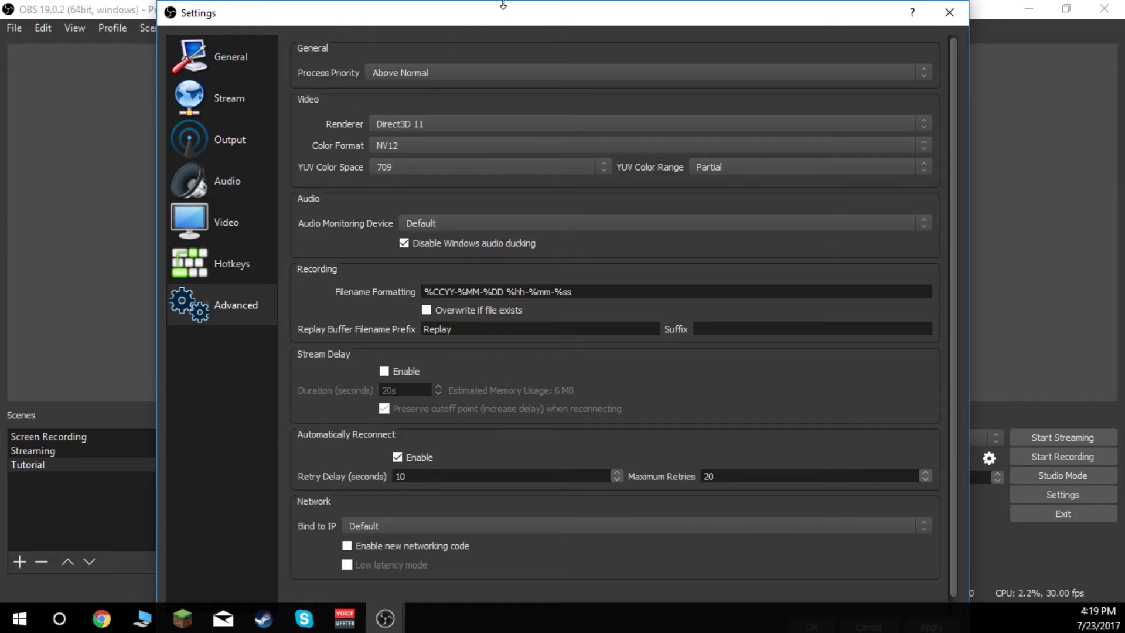
- Switch the streaming encoder to x264 and set its bitrate to 6000
click(258, 148)
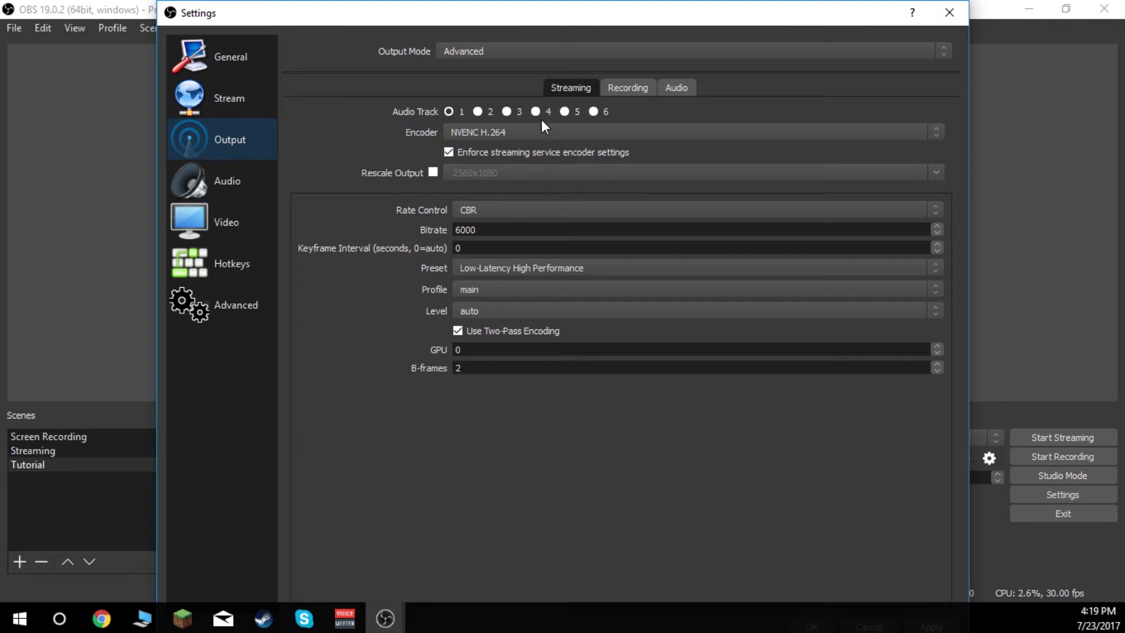
click(492, 133)
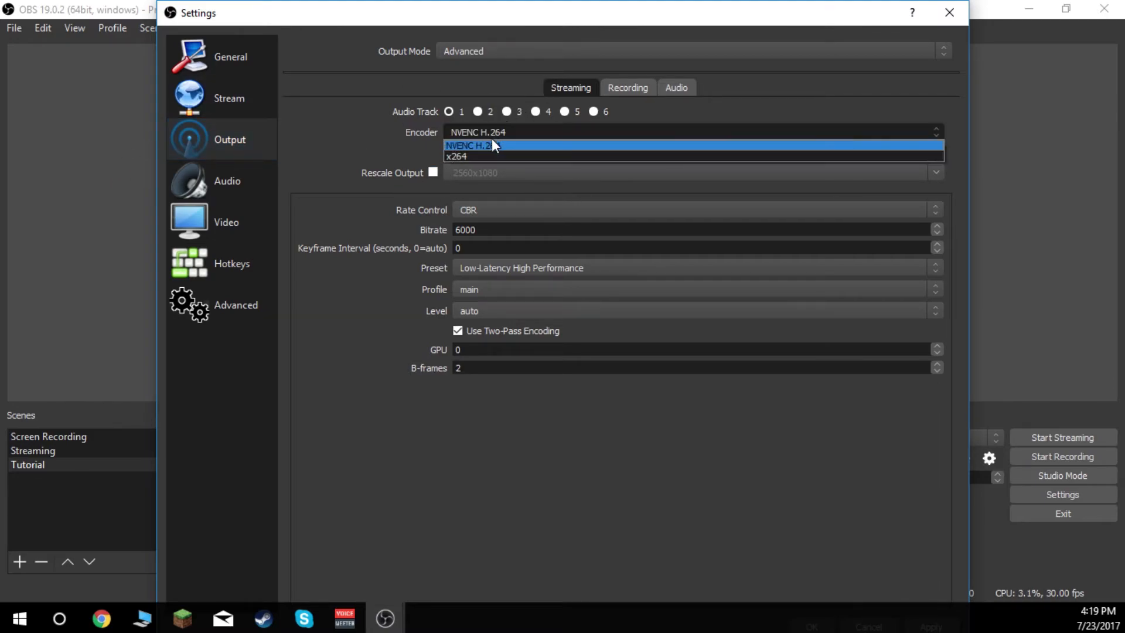
click(492, 156)
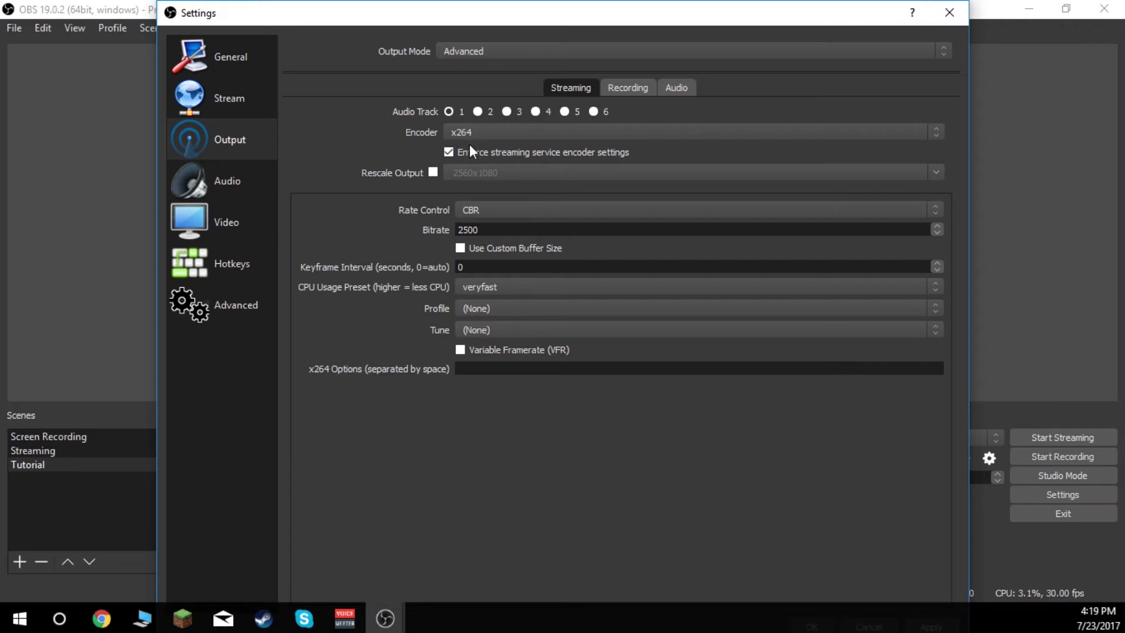
double_click(487, 230)
text(6000)
- Examine the custom buffer size, profile and tune options of the x264 streaming encoder
click(469, 250)
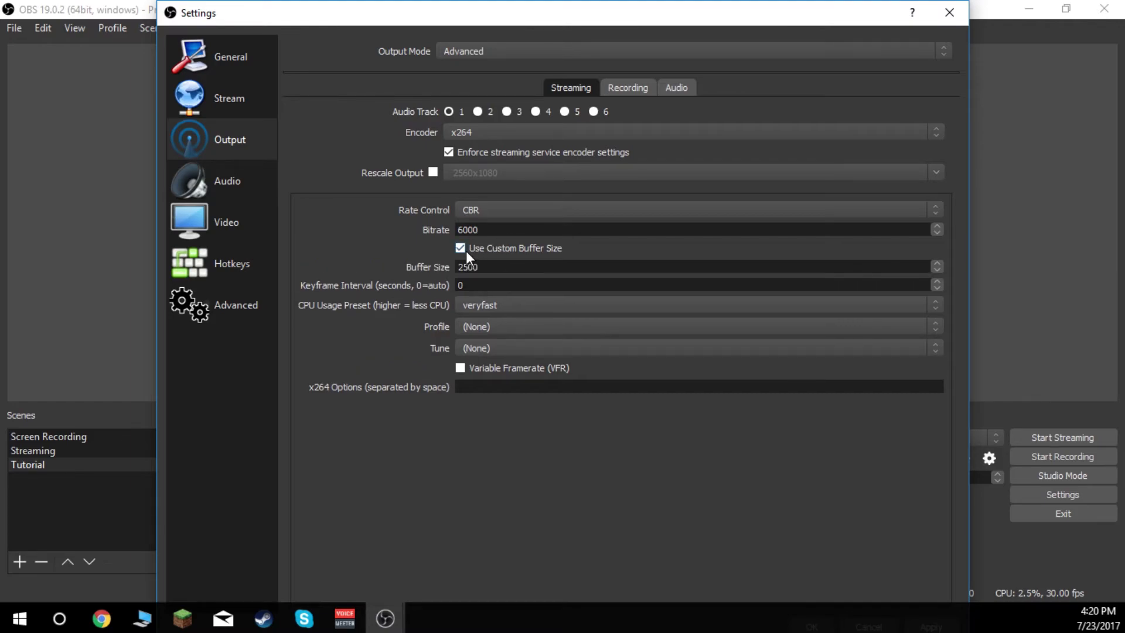
click(466, 251)
scroll(551, 288, down, 1)
scroll(519, 290, up, 1)
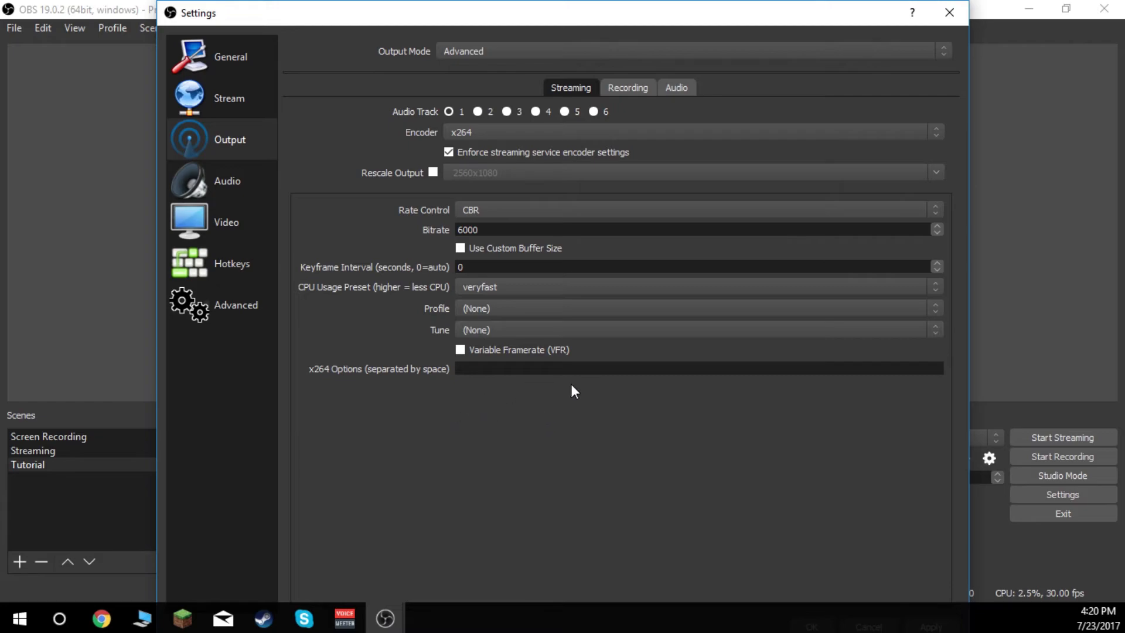
click(501, 311)
click(490, 408)
click(496, 337)
click(449, 480)
- Set the recording format to mp4 and the recording encoder to NVENC H.264
click(617, 90)
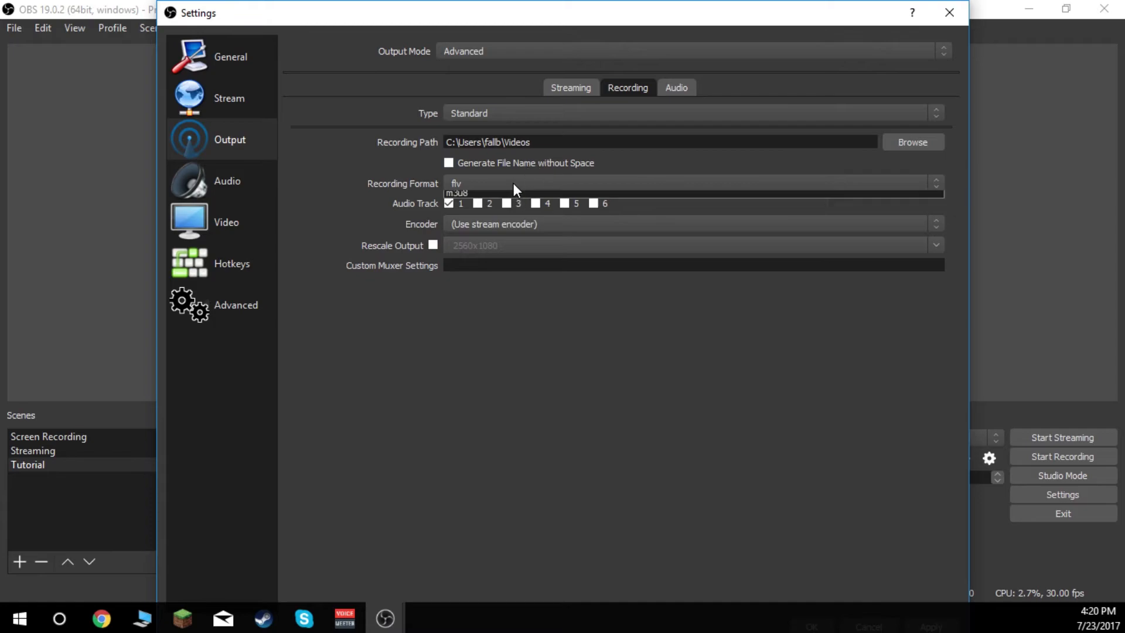
click(514, 183)
click(508, 205)
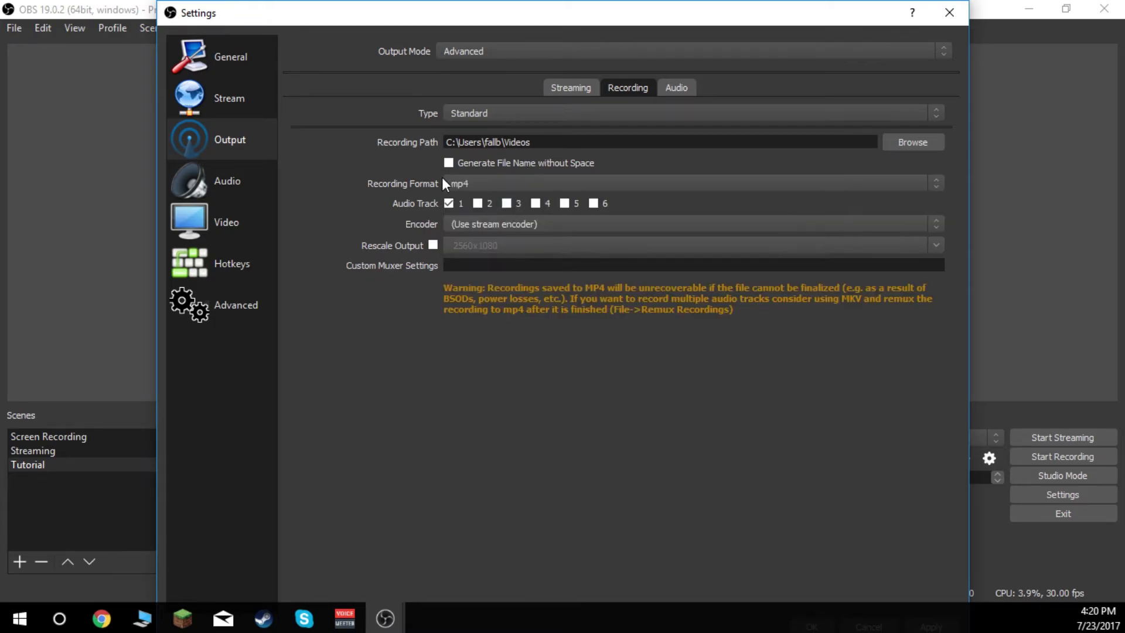
click(495, 224)
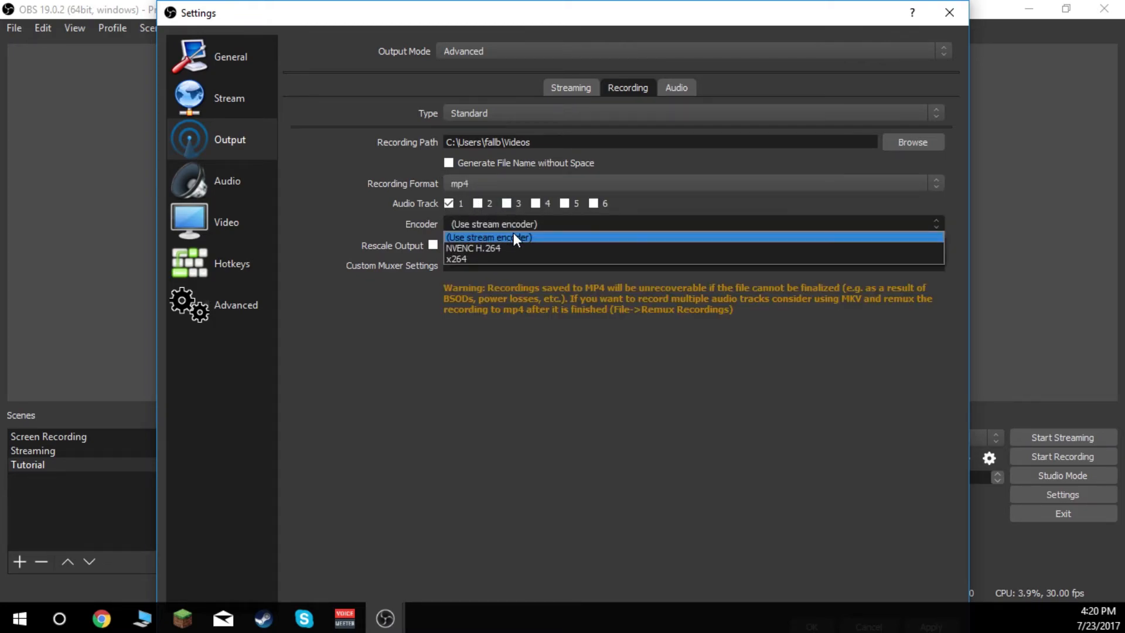
click(514, 241)
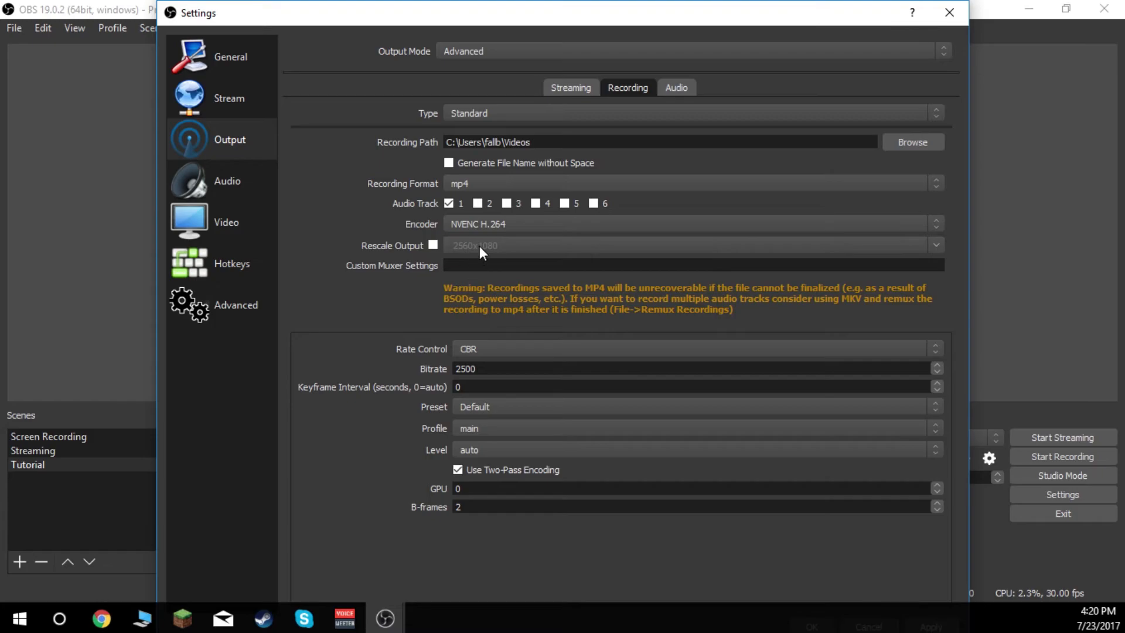
- Enable output rescaling for recordings and set the rescaled resolution to 1920x1080
click(433, 245)
key(Tab)
text(1920x0)
key(BackSpace)
text(1081)
key(BackSpace)
text(0)
- Set the recording encoder's bitrate to 22000 and its preset to High Quality
drag(514, 374, 375, 360)
text(22000)
click(482, 427)
click(505, 425)
click(501, 410)
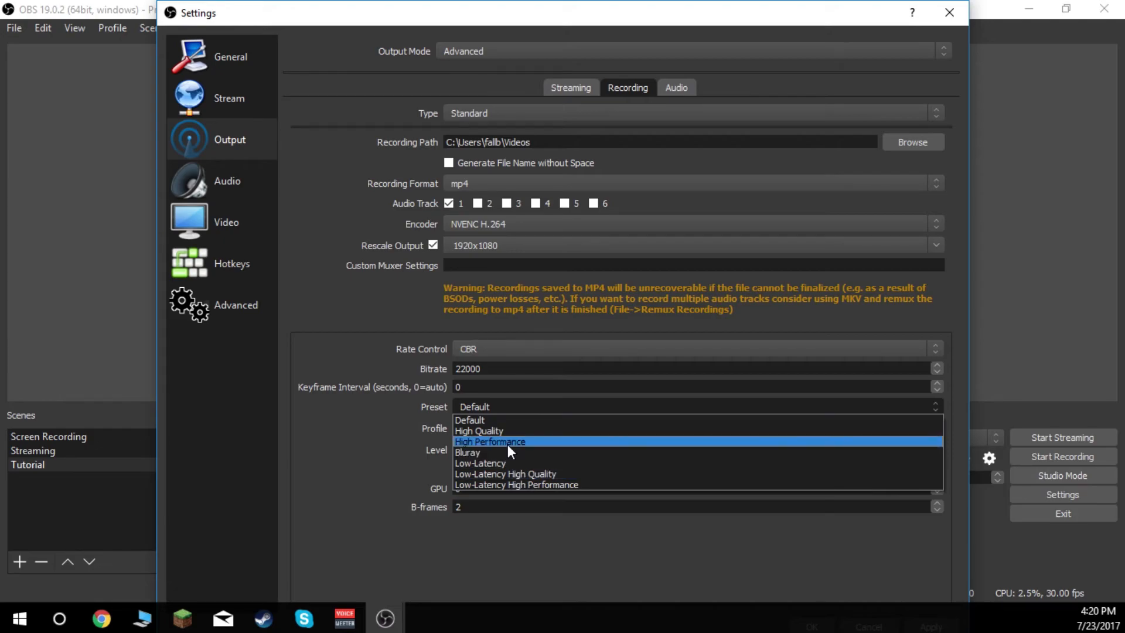
click(505, 431)
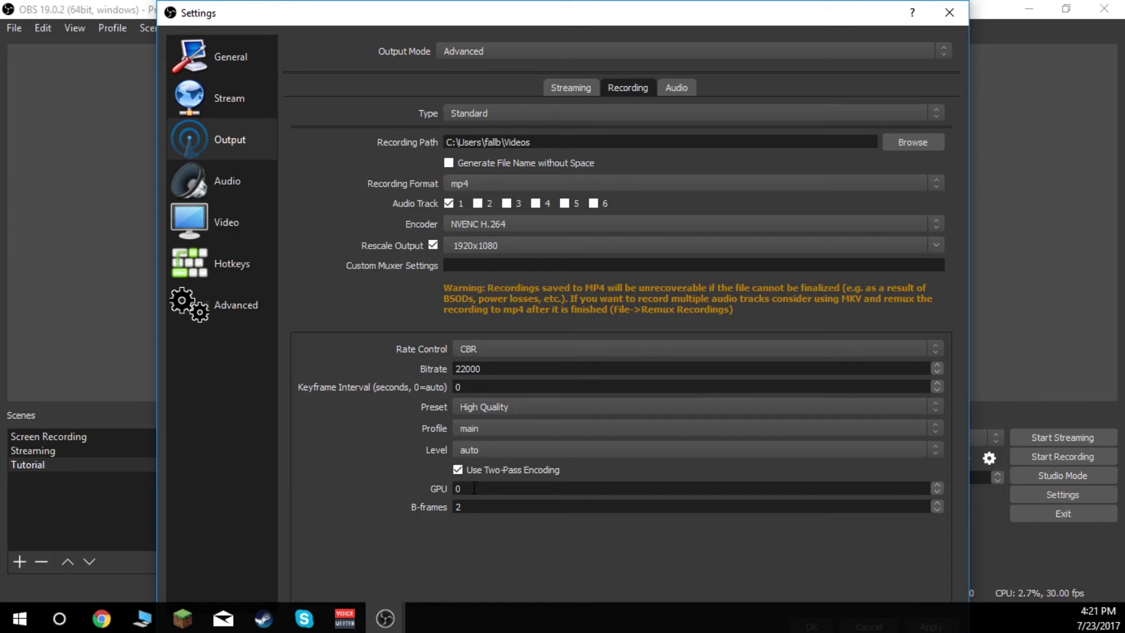
- Examine the available recording output types while keeping the Standard type
drag(455, 14, 578, 13)
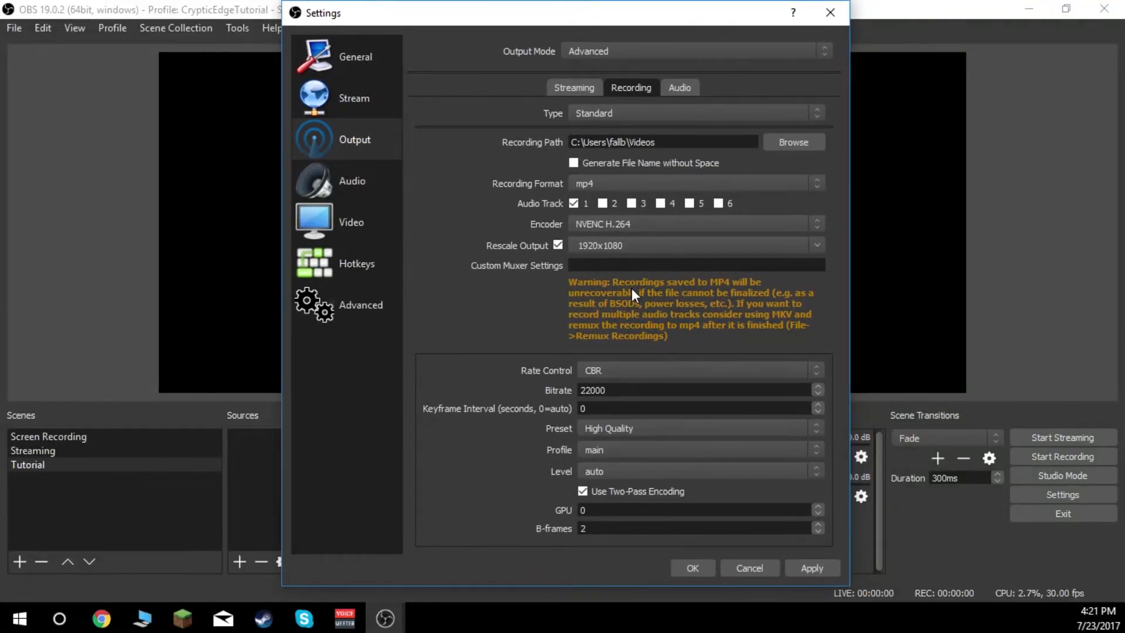
click(625, 113)
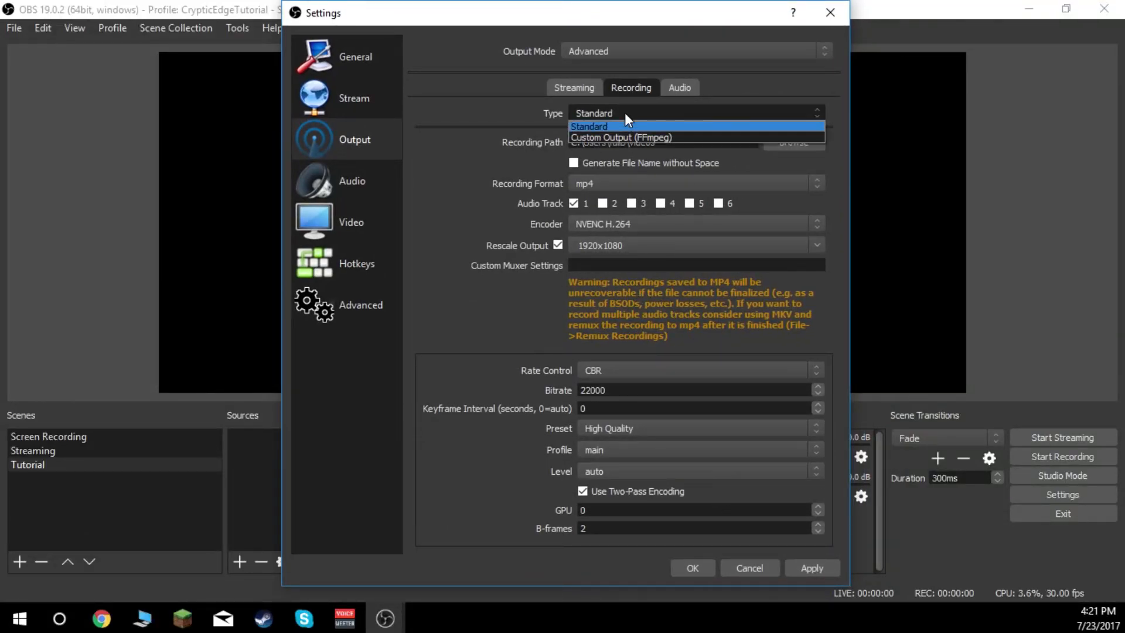
click(604, 146)
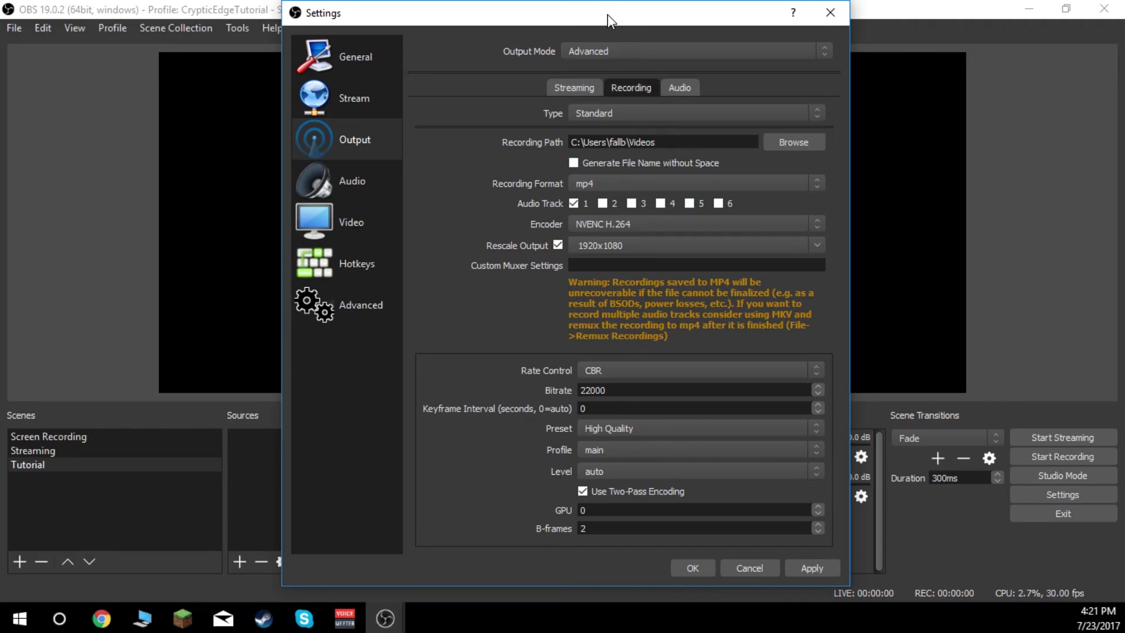
drag(610, 21, 600, 21)
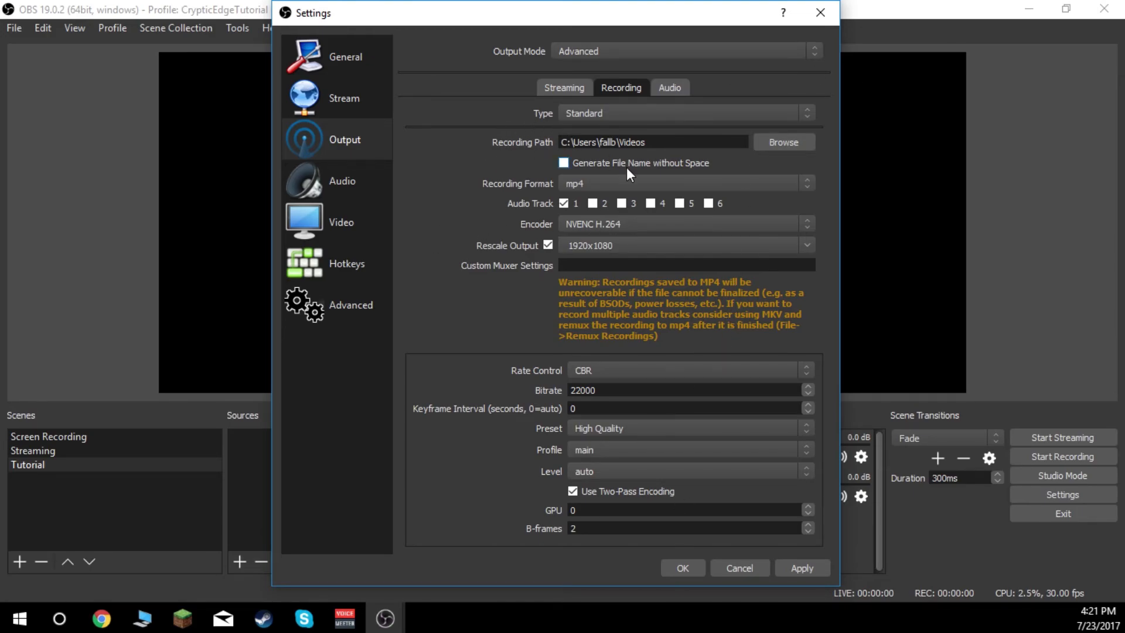
- Set the audio bitrate of output track 1 to 320, apply the changes and close the settings
click(672, 87)
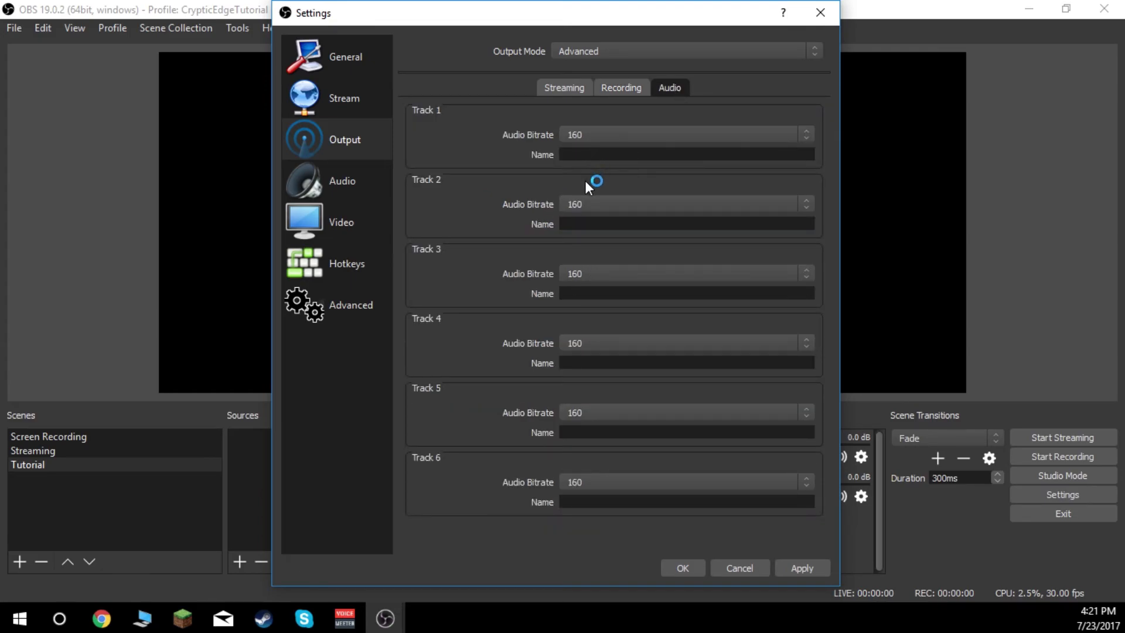
click(606, 136)
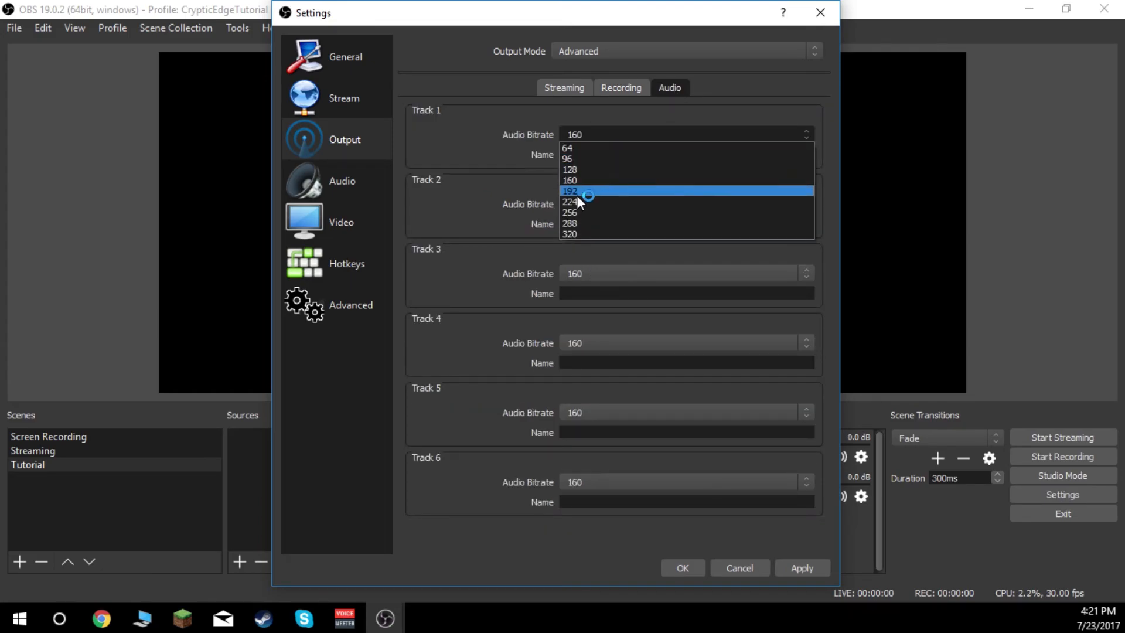
click(579, 226)
click(609, 134)
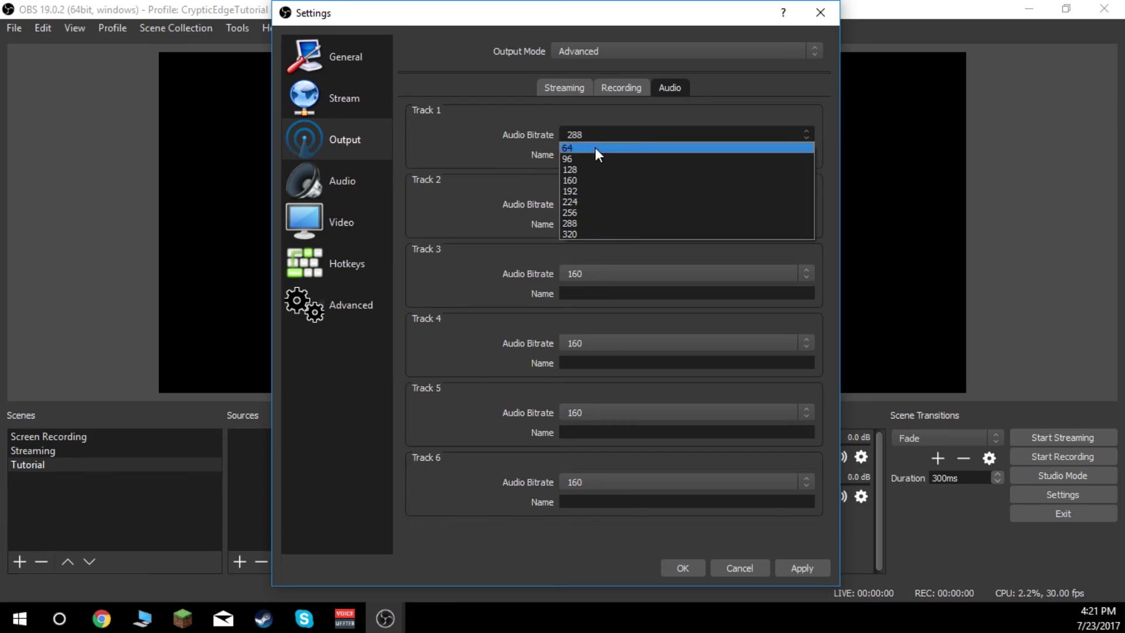
click(577, 233)
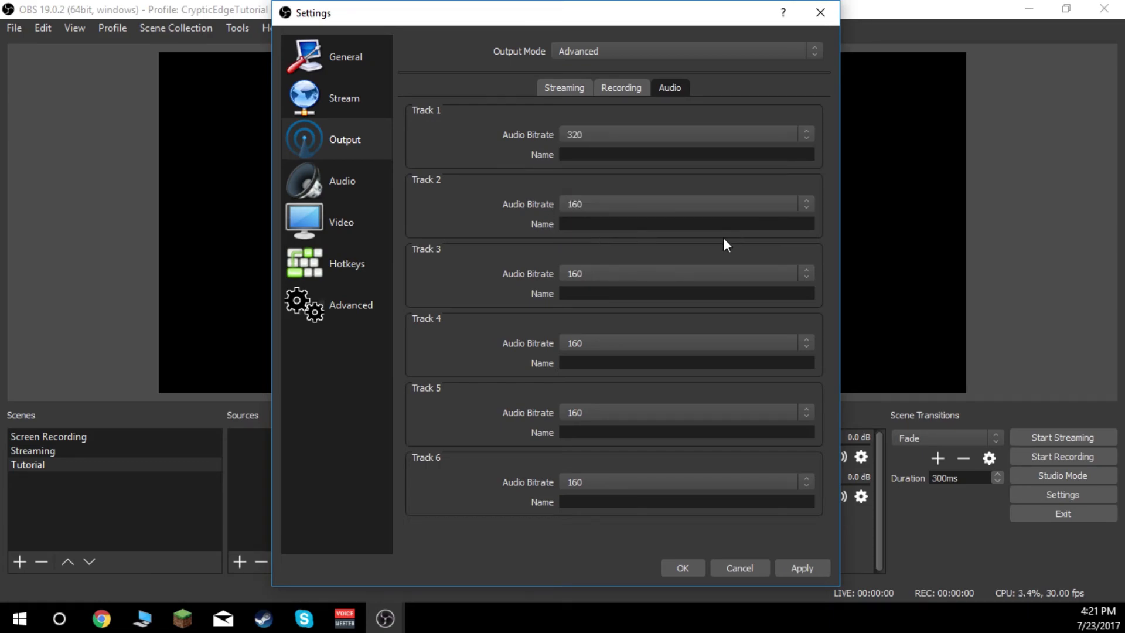
click(814, 567)
click(682, 567)
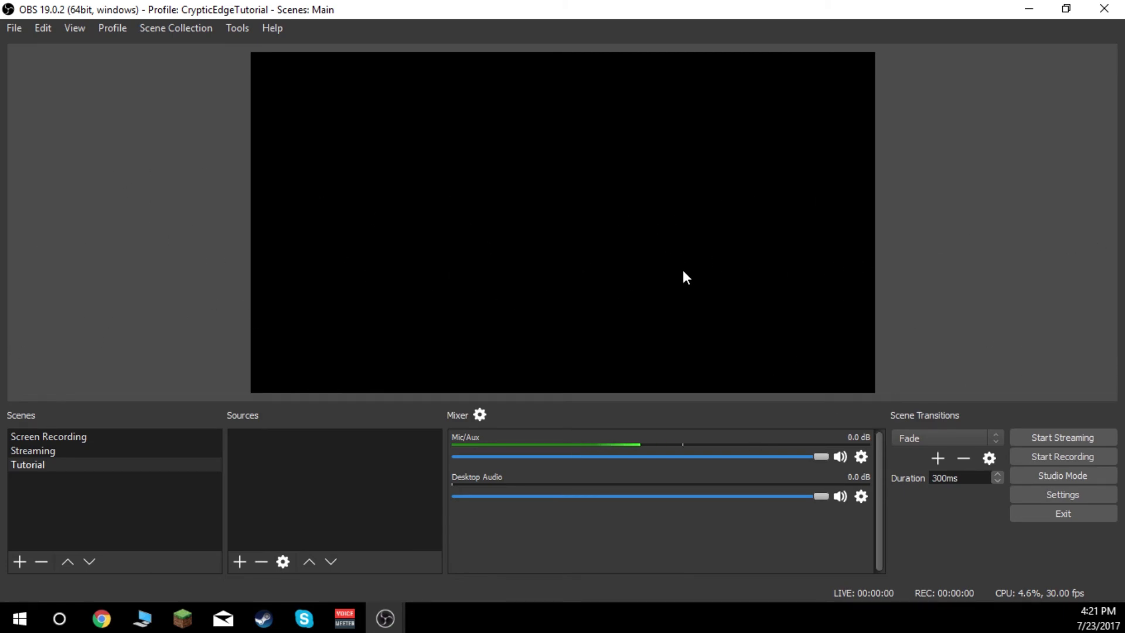
- Examine the source lists of the Screen Recording and Streaming scenes, including how a source's visibility is switched
click(61, 440)
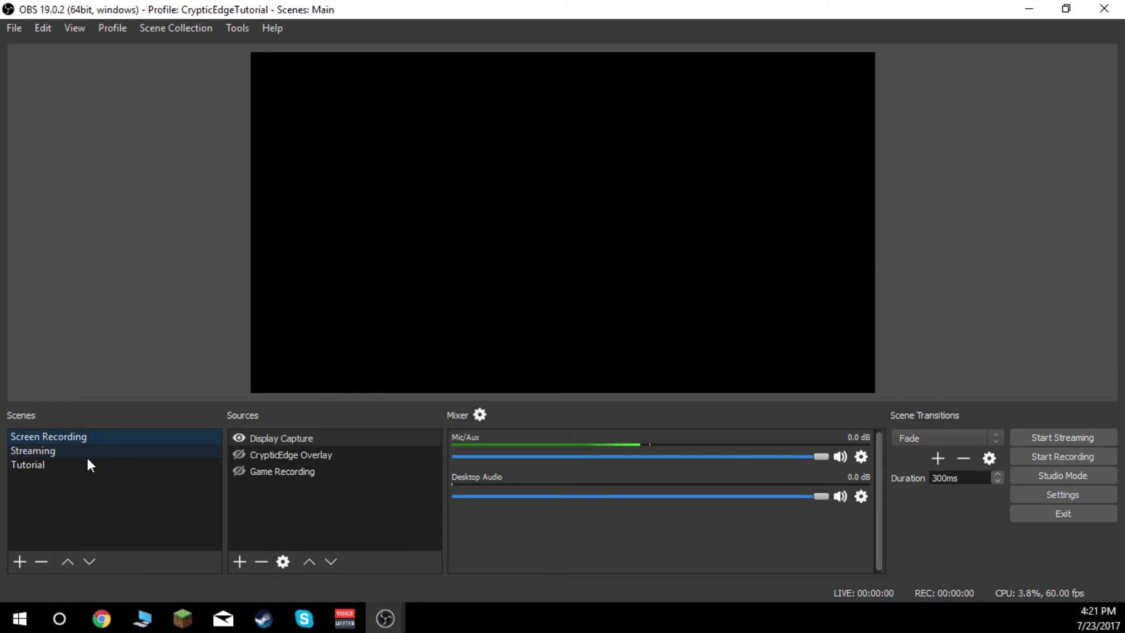
click(60, 449)
scroll(321, 486, down, 5)
scroll(321, 490, up, 5)
click(564, 331)
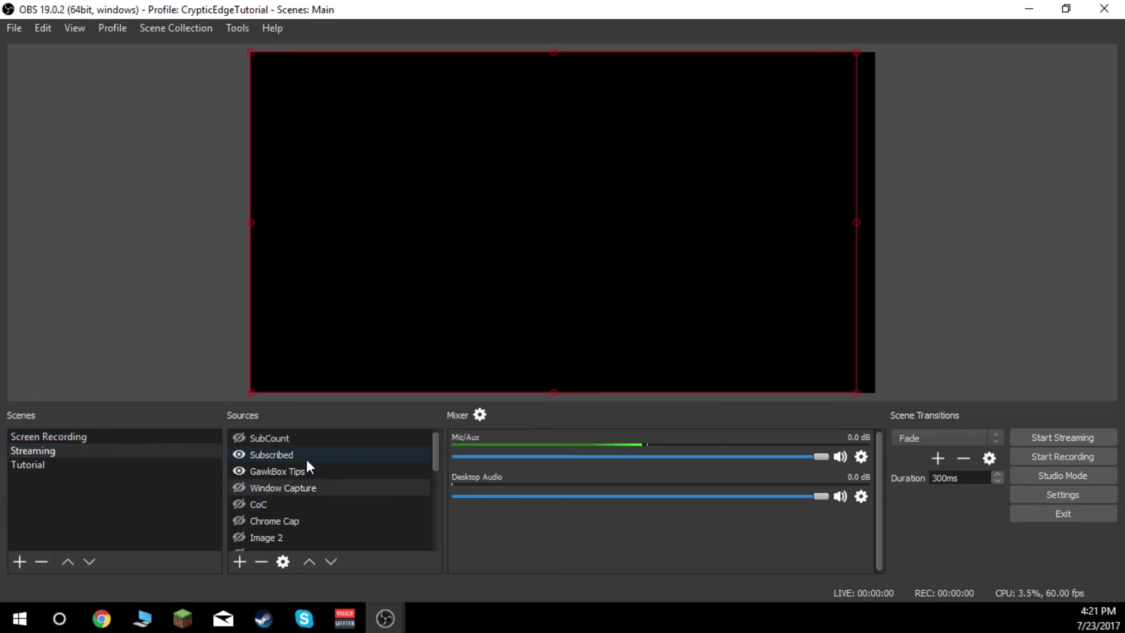
click(240, 438)
click(240, 438)
click(75, 464)
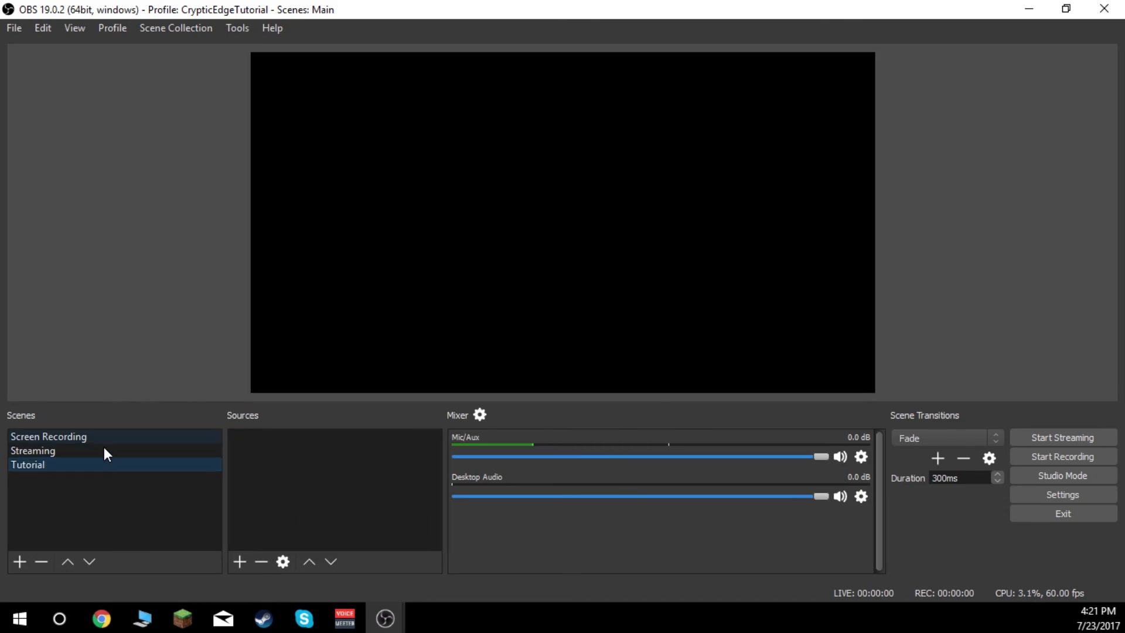
click(102, 451)
scroll(354, 461, down, 3)
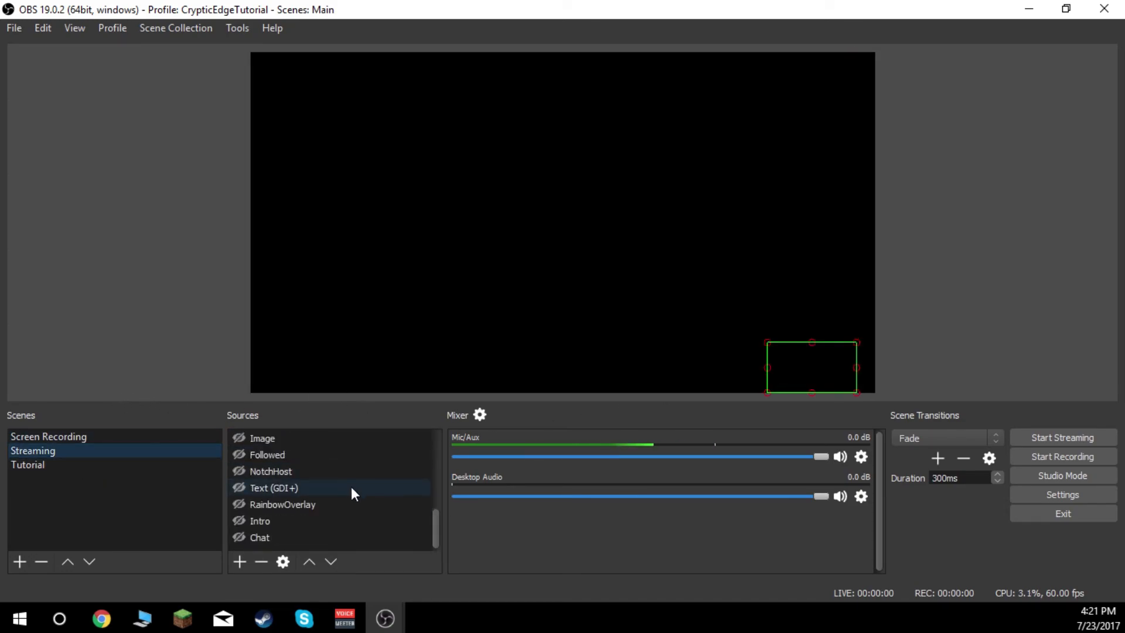
- Add the existing Overlay image source to the Tutorial scene and centre it horizontally on the canvas
click(29, 464)
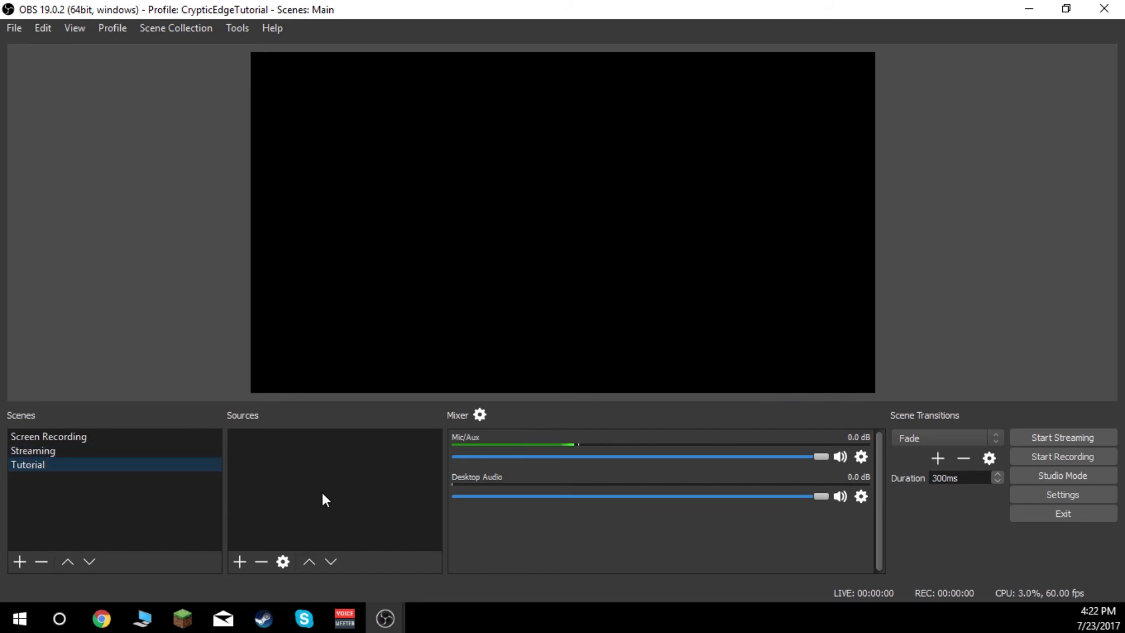
click(243, 558)
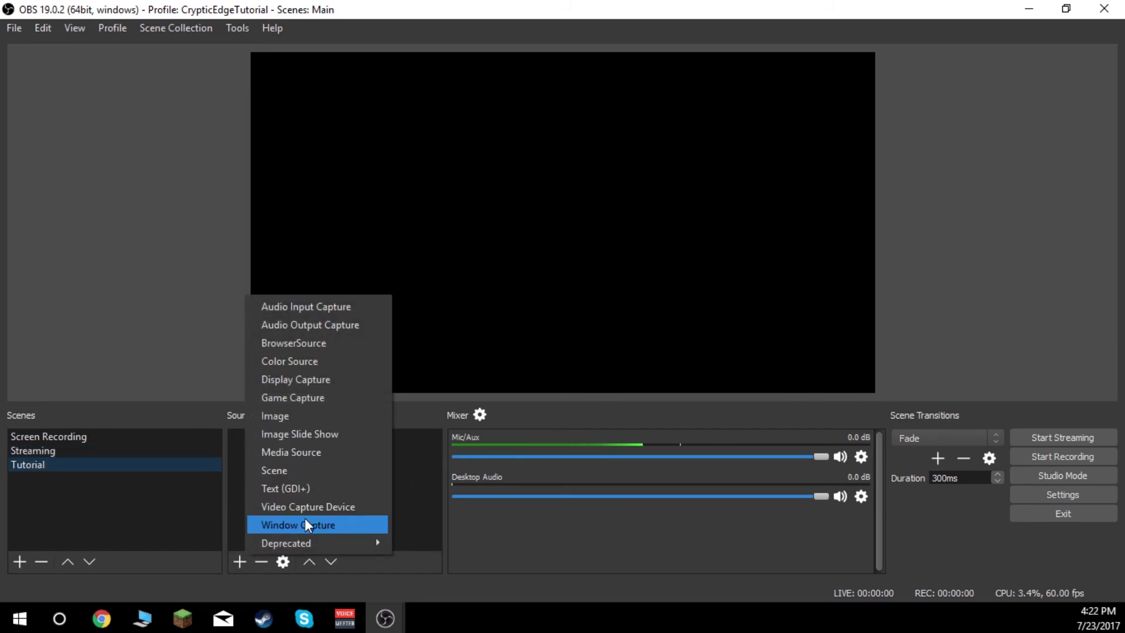
click(287, 415)
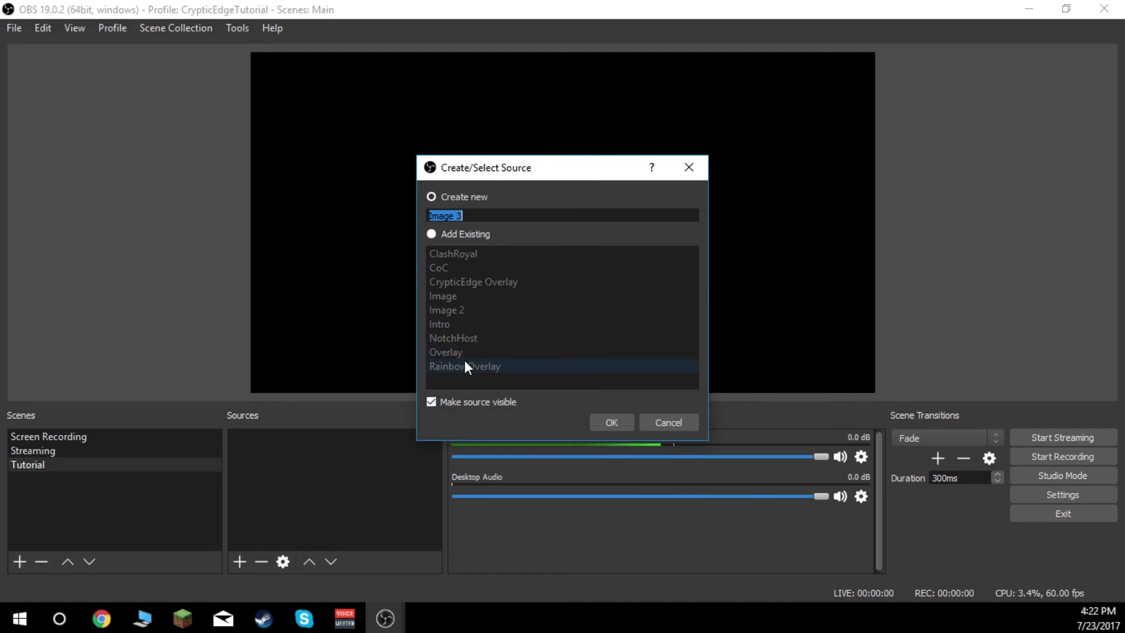
click(434, 234)
click(484, 354)
click(621, 422)
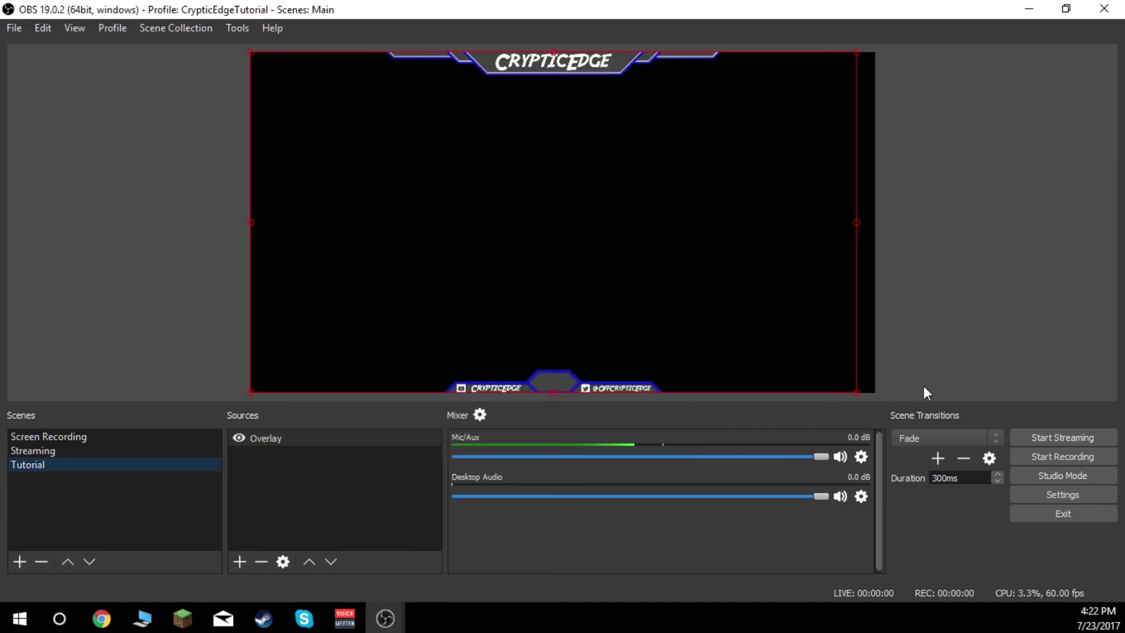
drag(660, 254, 663, 255)
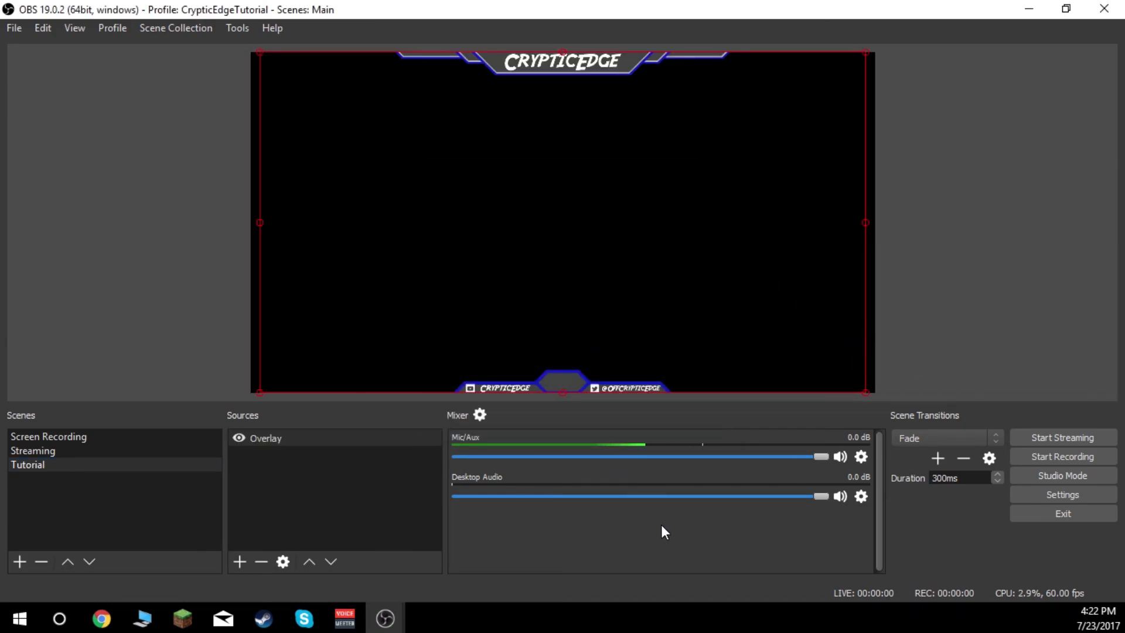
right_click(294, 361)
click(287, 479)
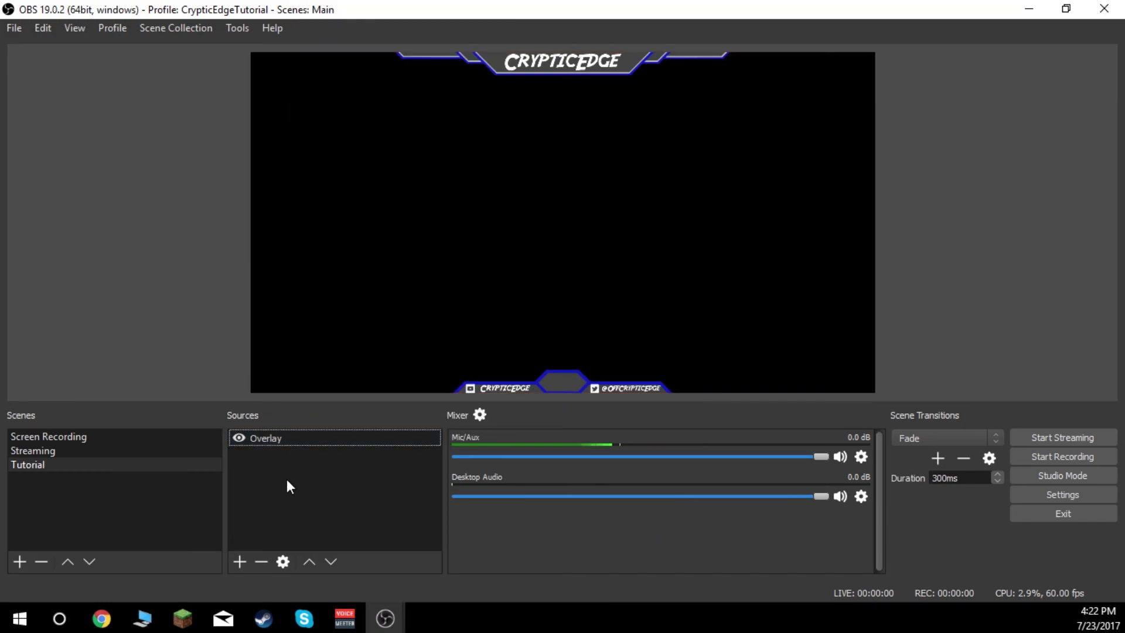
click(564, 391)
right_click(567, 387)
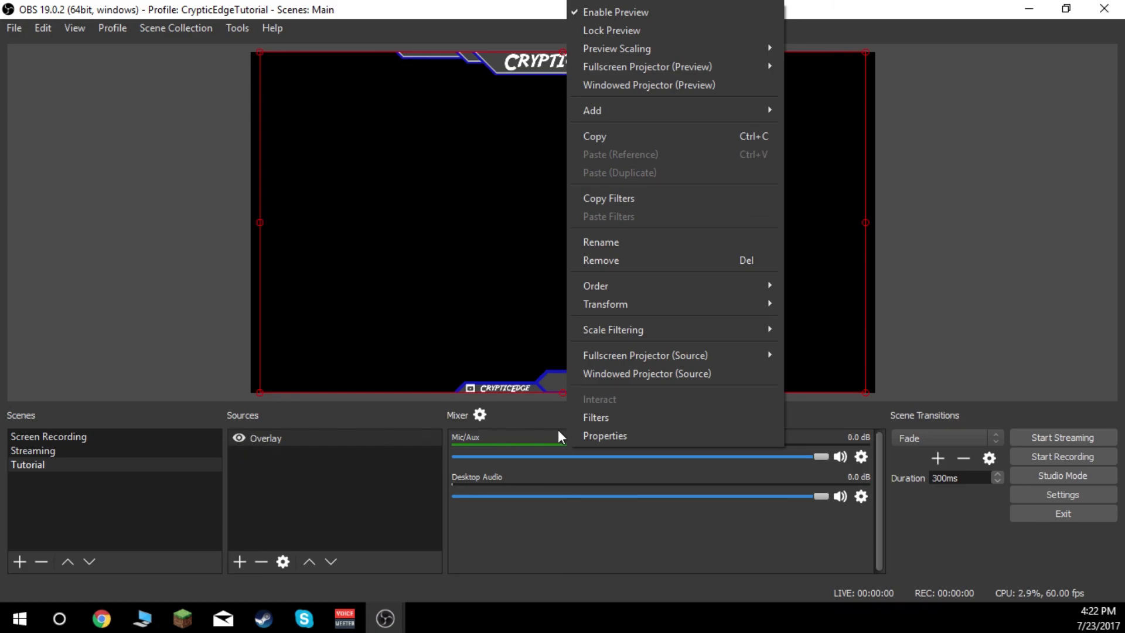
click(347, 419)
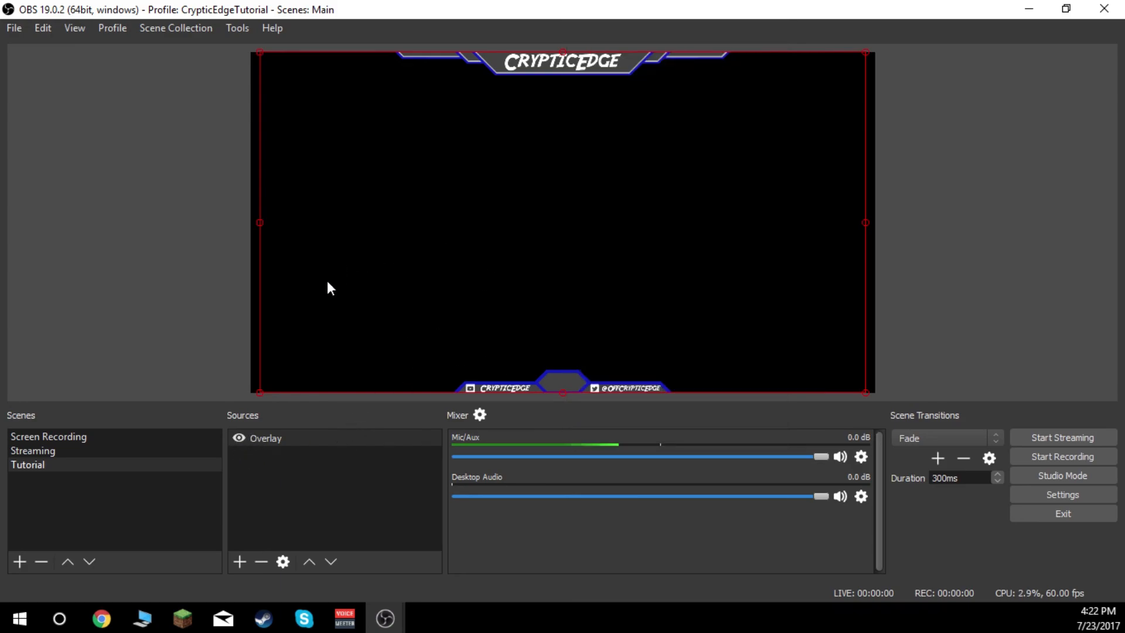
click(260, 333)
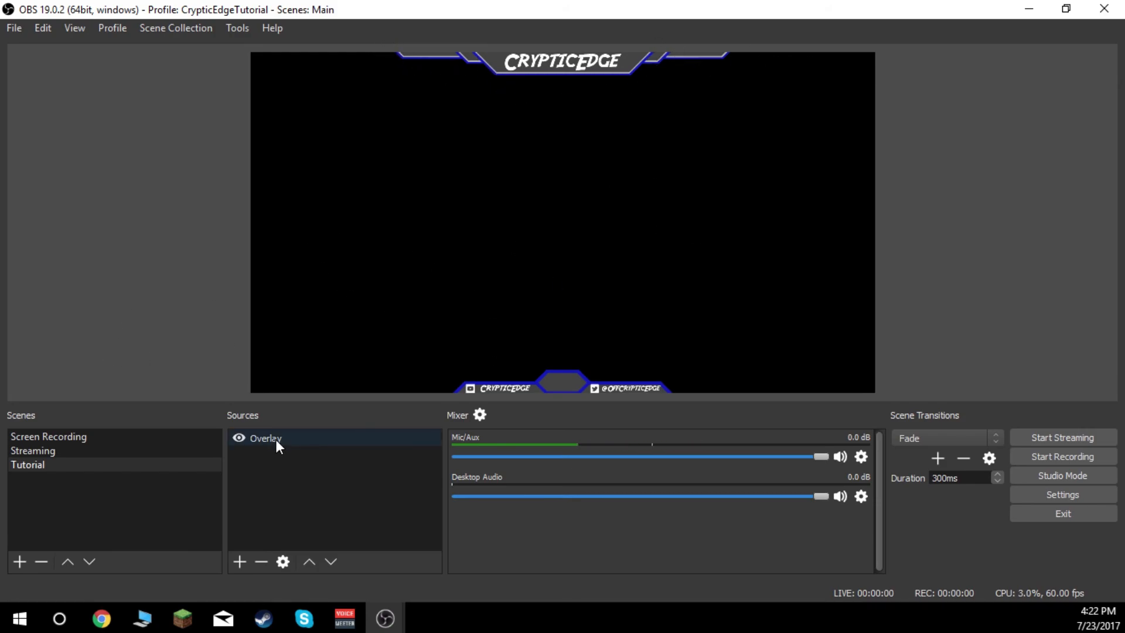
- Add the existing CoC image source to the Tutorial scene and place it beneath the Overlay source
right_click(271, 465)
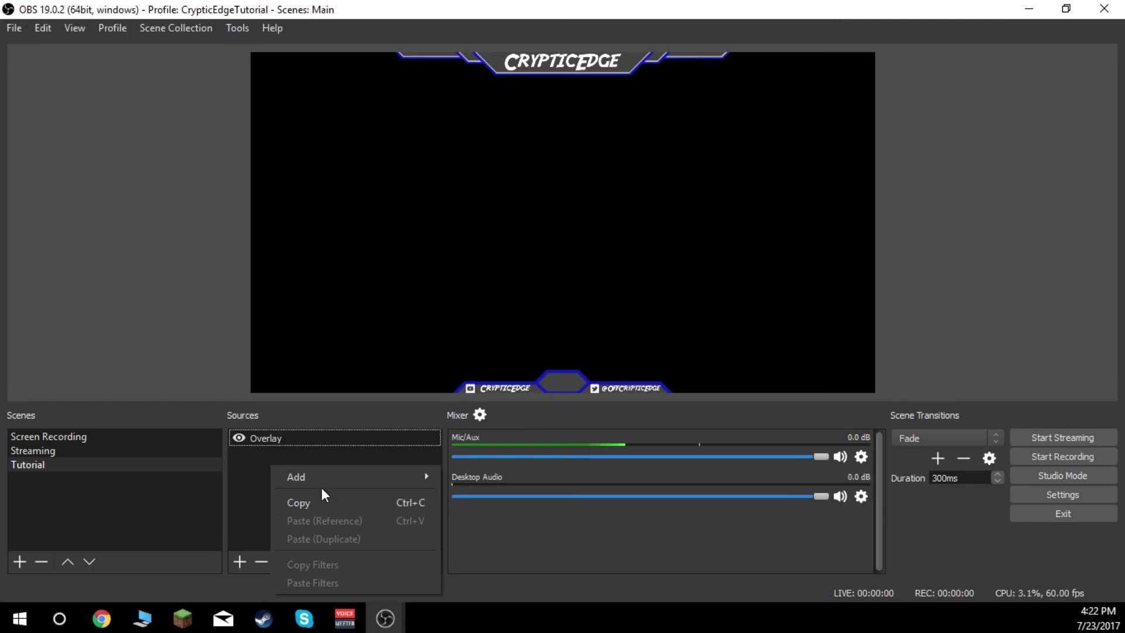
mouse_move(407, 476)
click(469, 497)
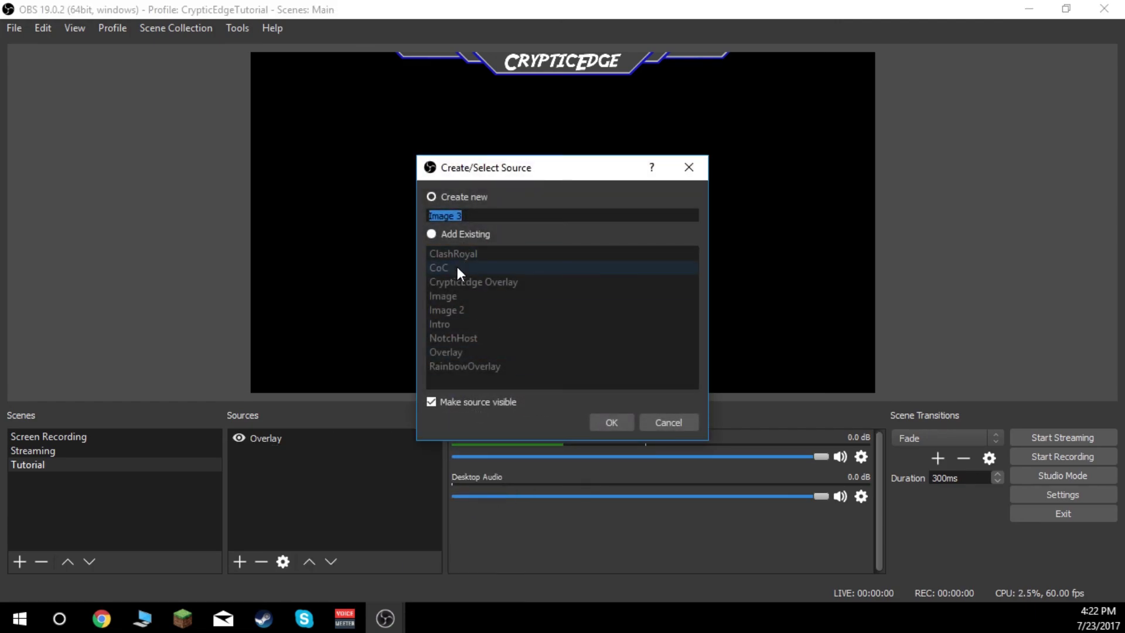
click(434, 234)
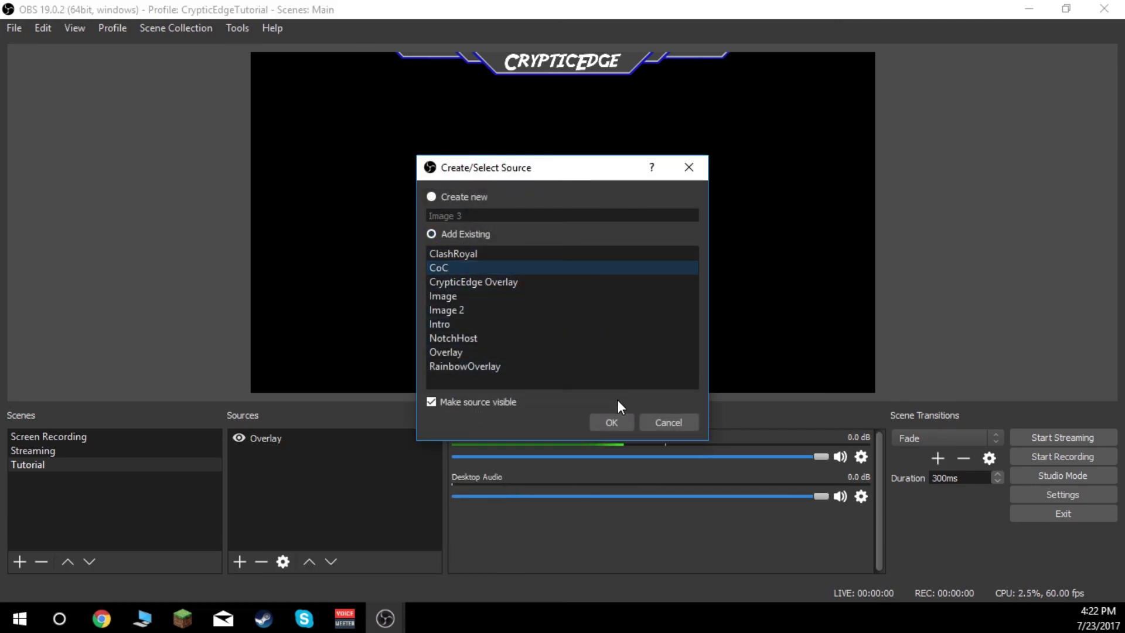
click(612, 420)
drag(268, 456, 280, 437)
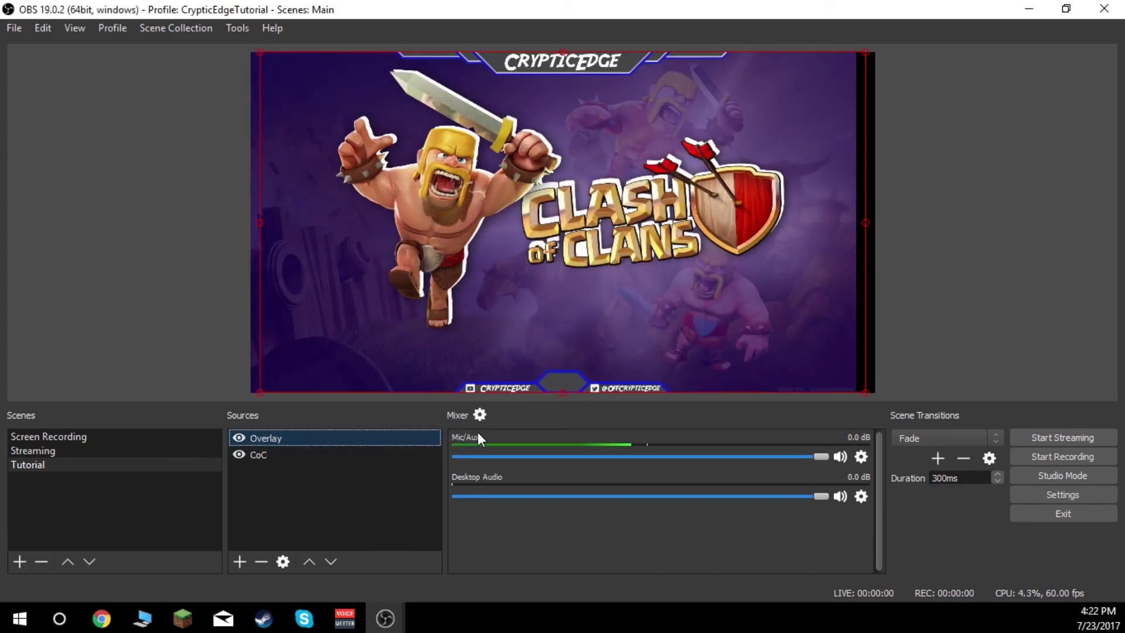
- Hide both the CoC and Overlay sources in the Tutorial scene
click(238, 455)
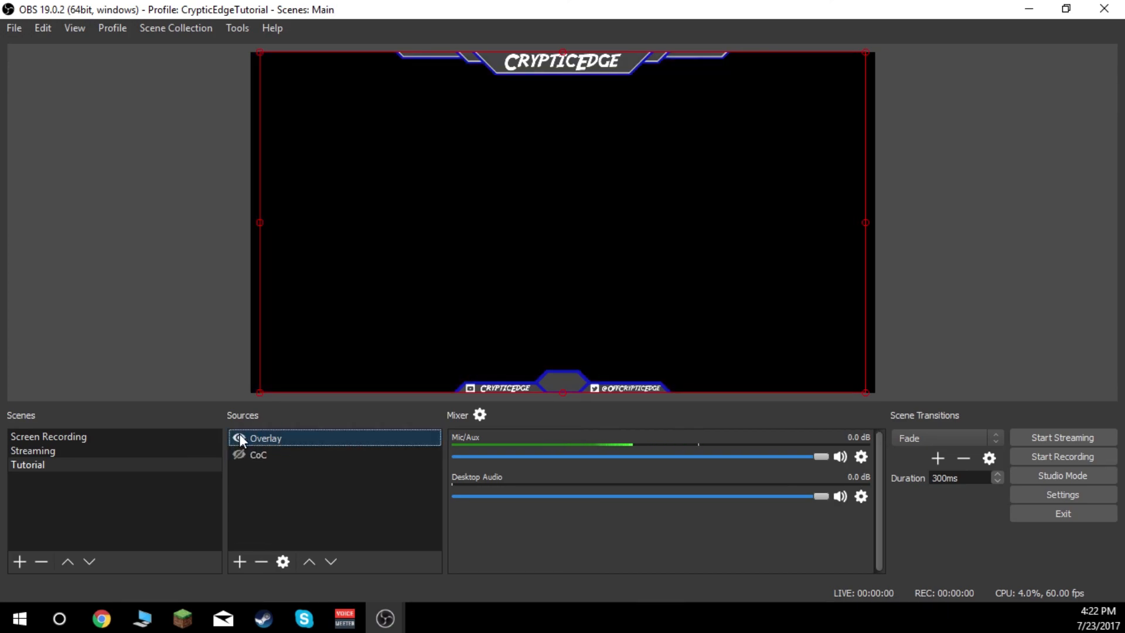
click(240, 438)
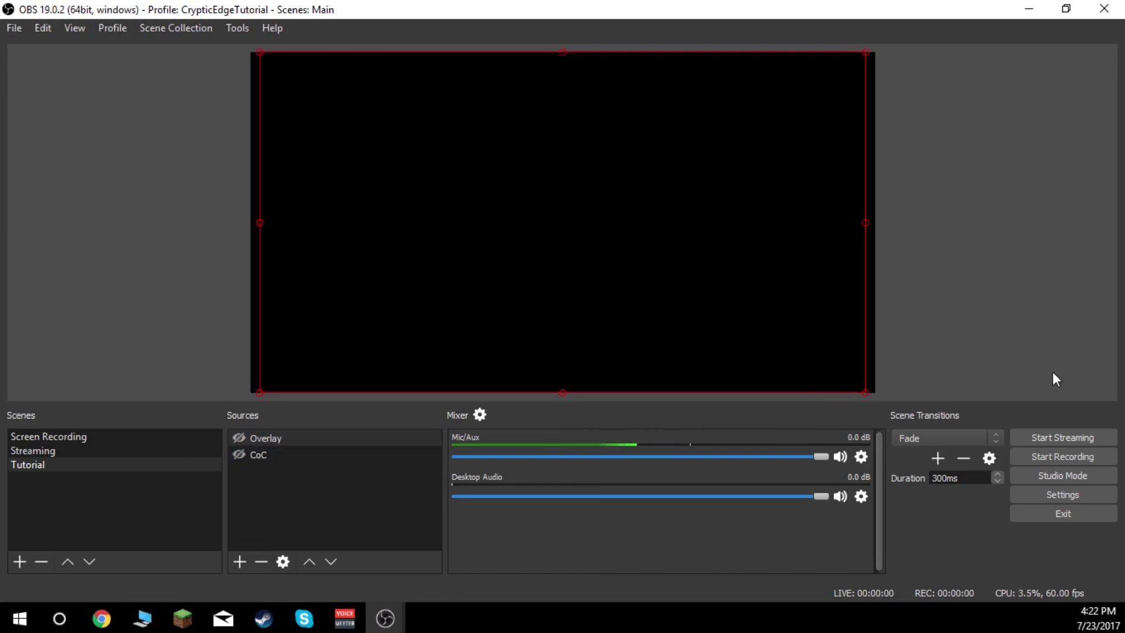
click(1052, 440)
click(651, 330)
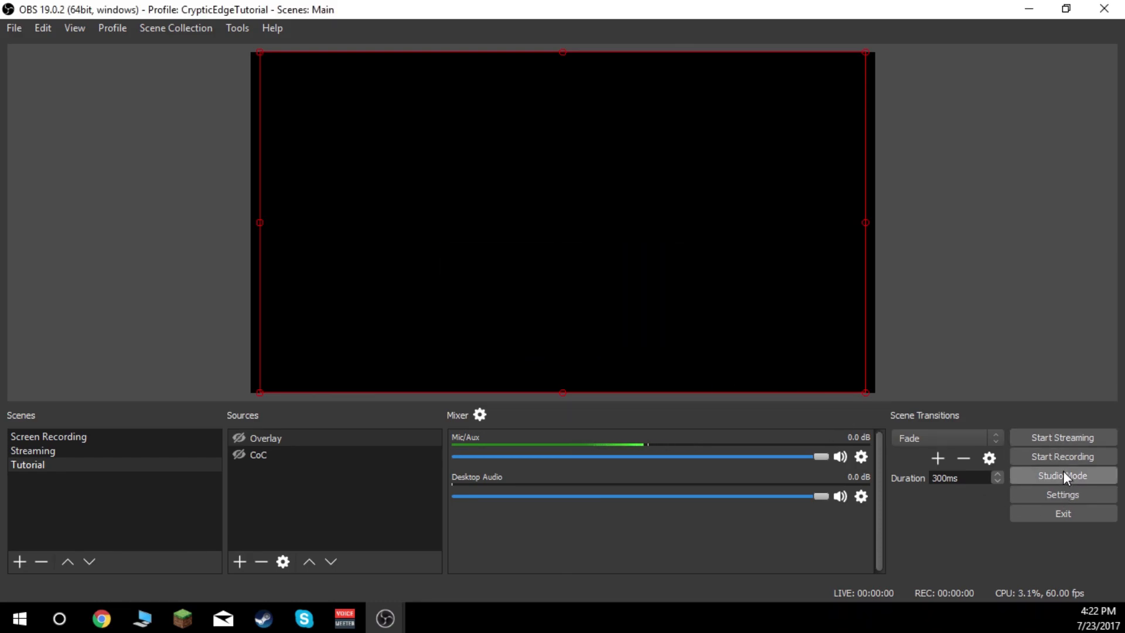